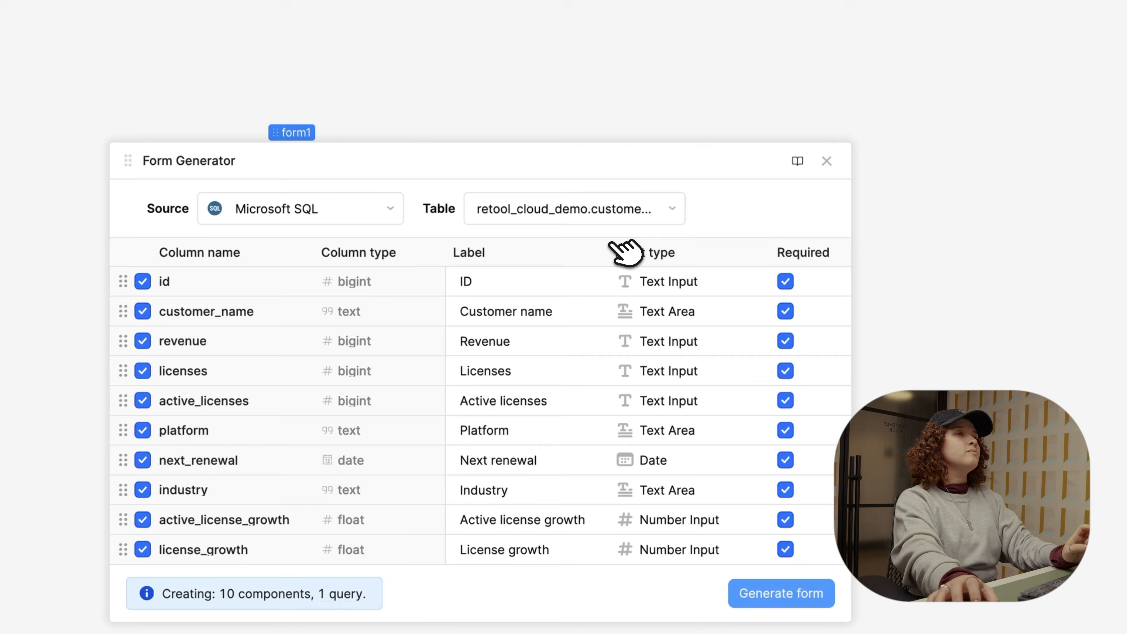
Step: Go from the Retool Database page back to Resources and start a new resource to reach the type picker
left_click(274, 214)
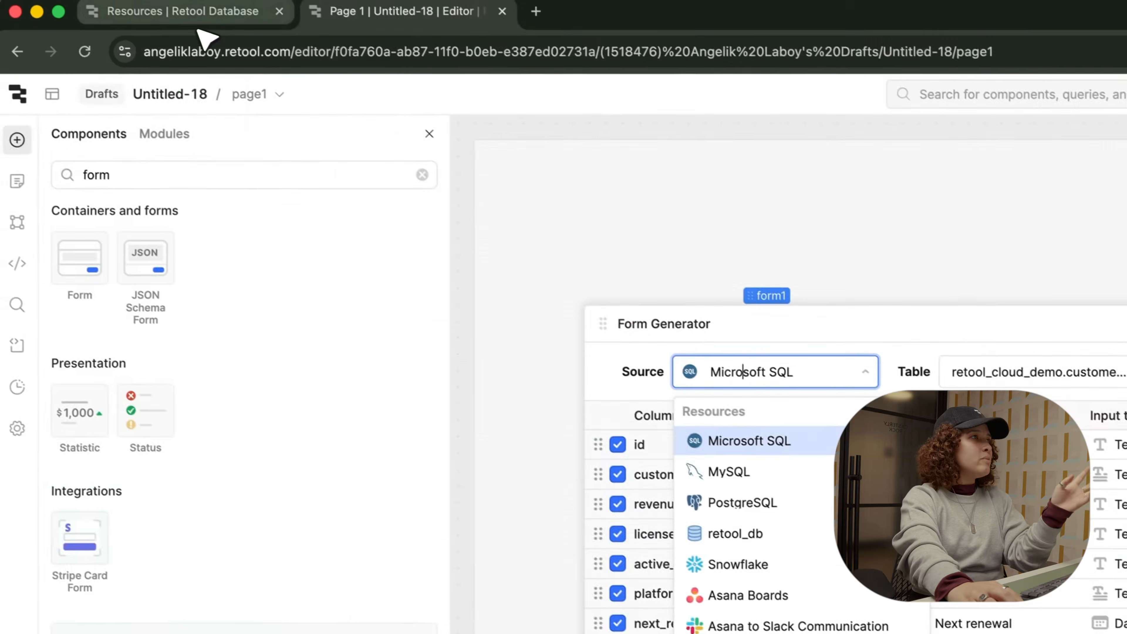
left_click(188, 12)
left_click(47, 94)
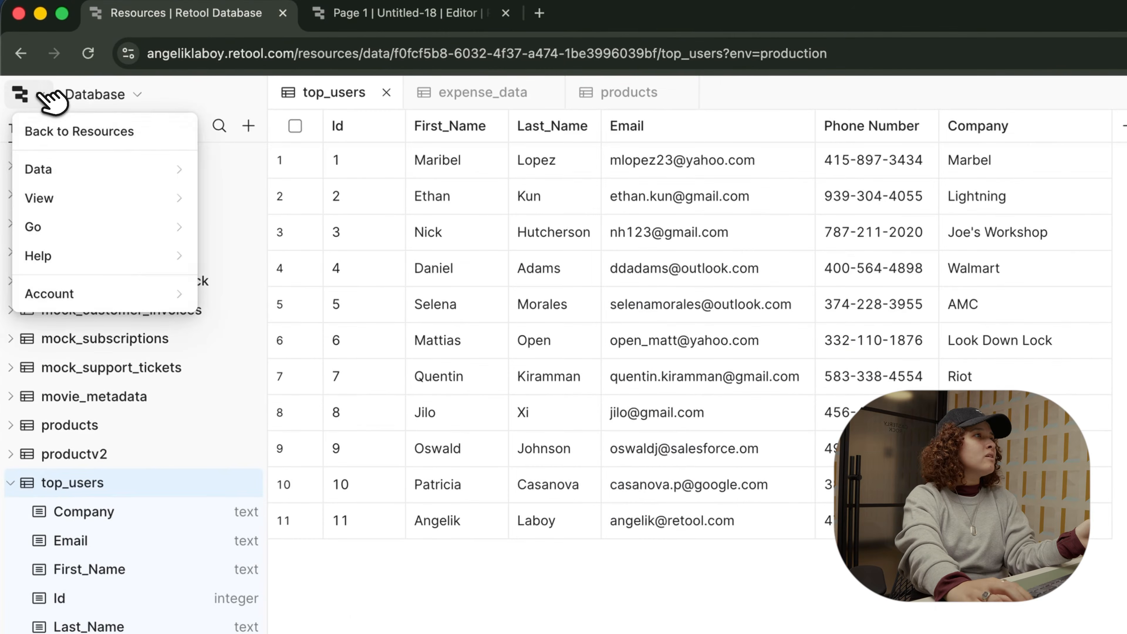
left_click(60, 130)
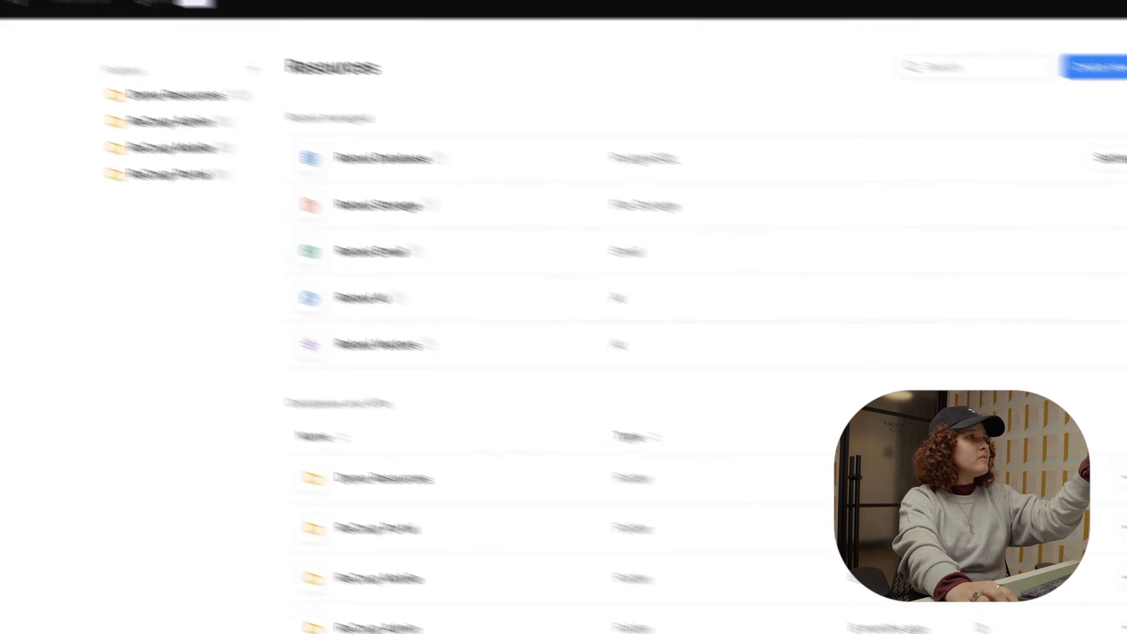
left_click(1005, 55)
left_click(1014, 76)
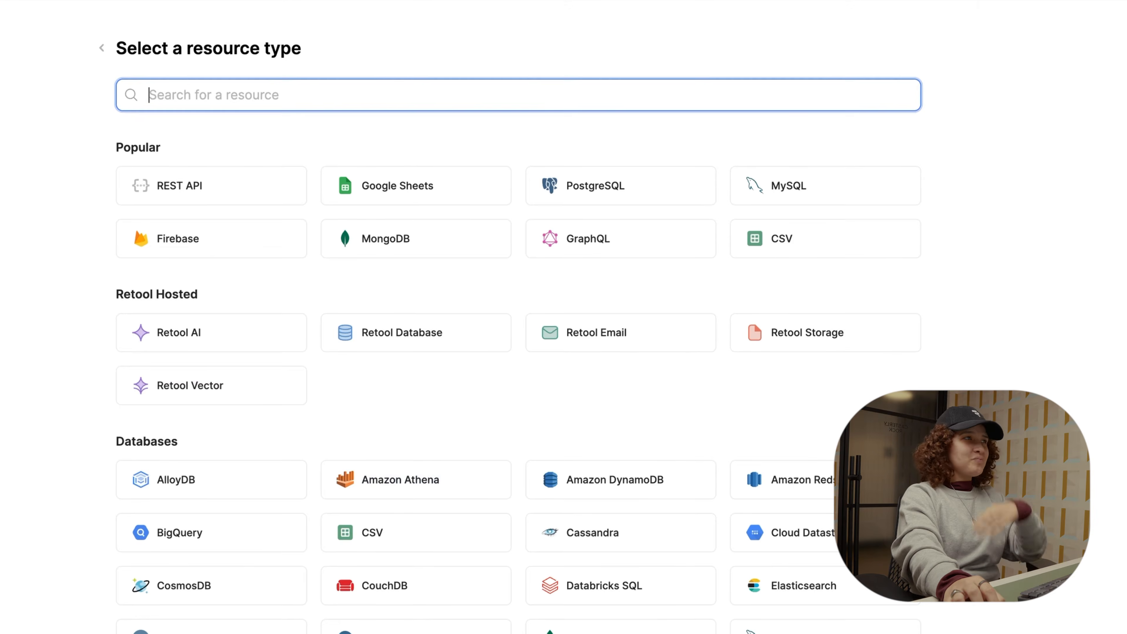
Step: Choose retool_db as the form generator's source and navigate back to the top_users table
left_click(360, 20)
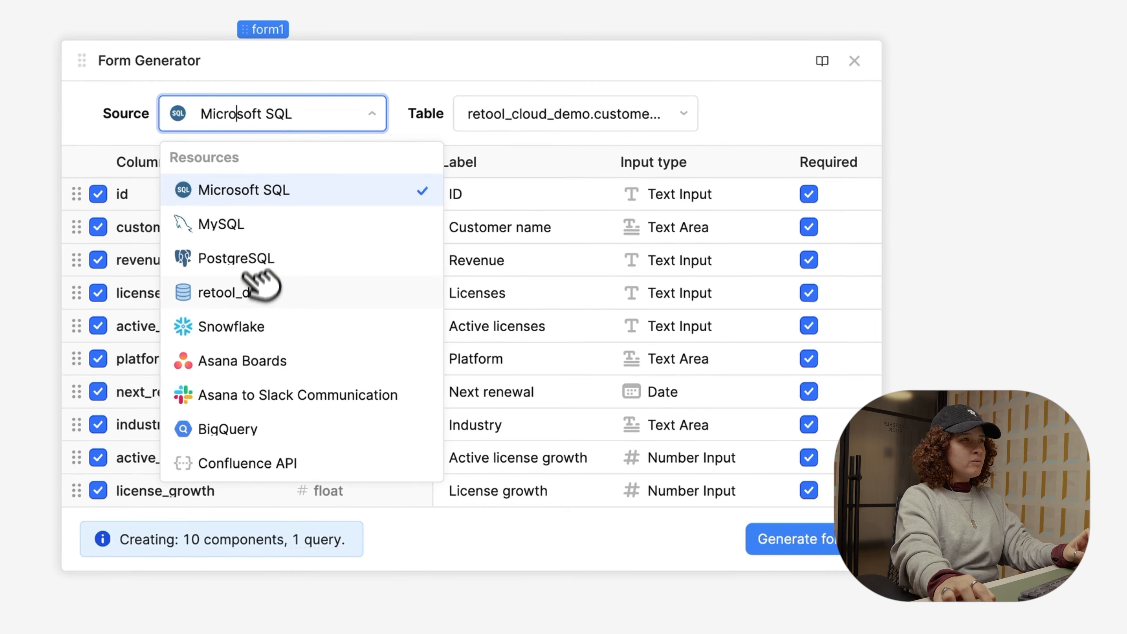
left_click(252, 292)
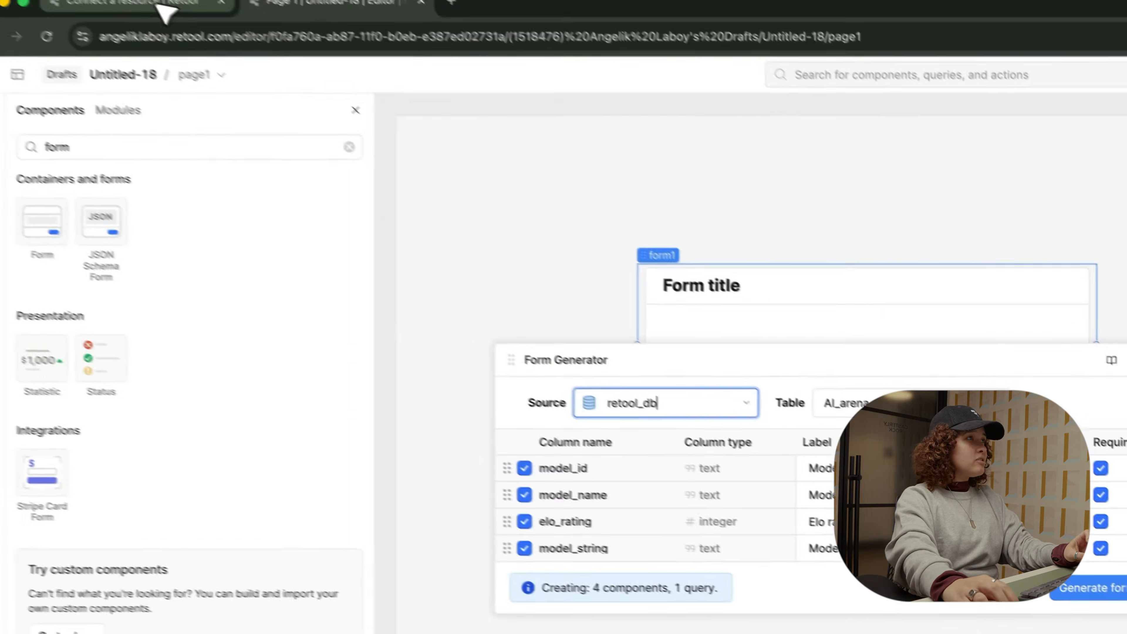
left_click(159, 7)
left_click(17, 58)
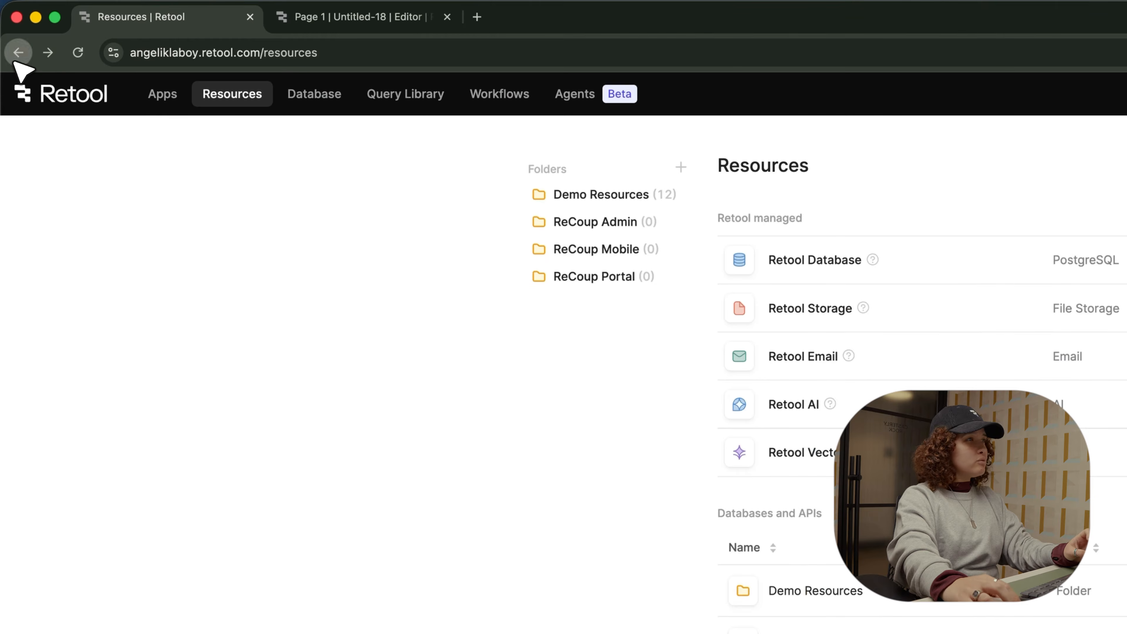
left_click(18, 52)
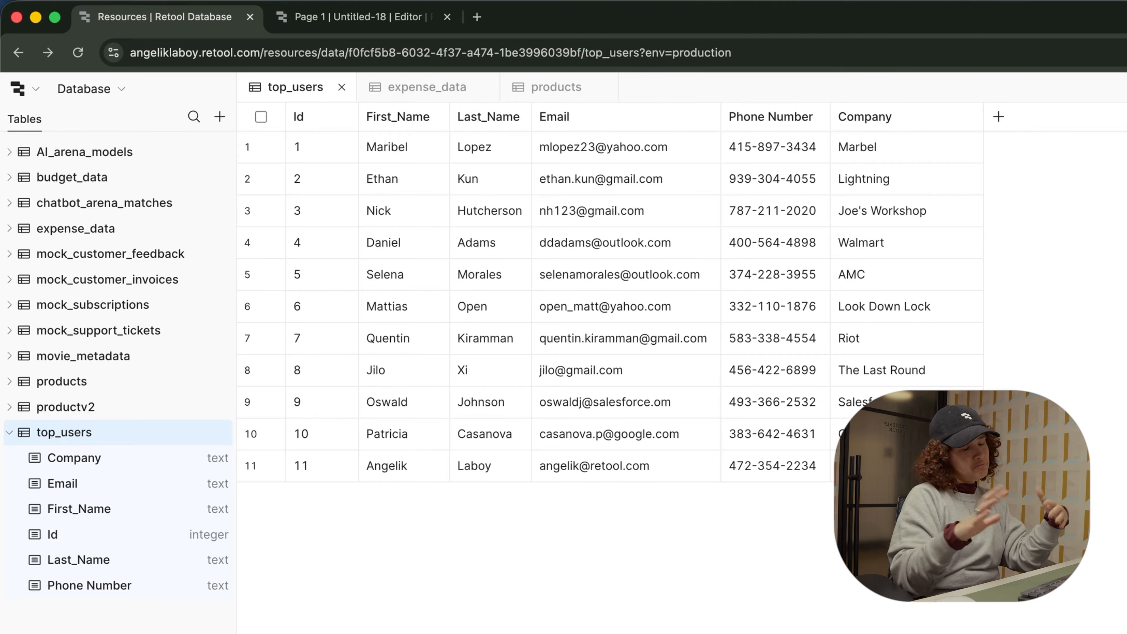
Step: Select the top_users table as the form generator's source table
left_click(298, 25)
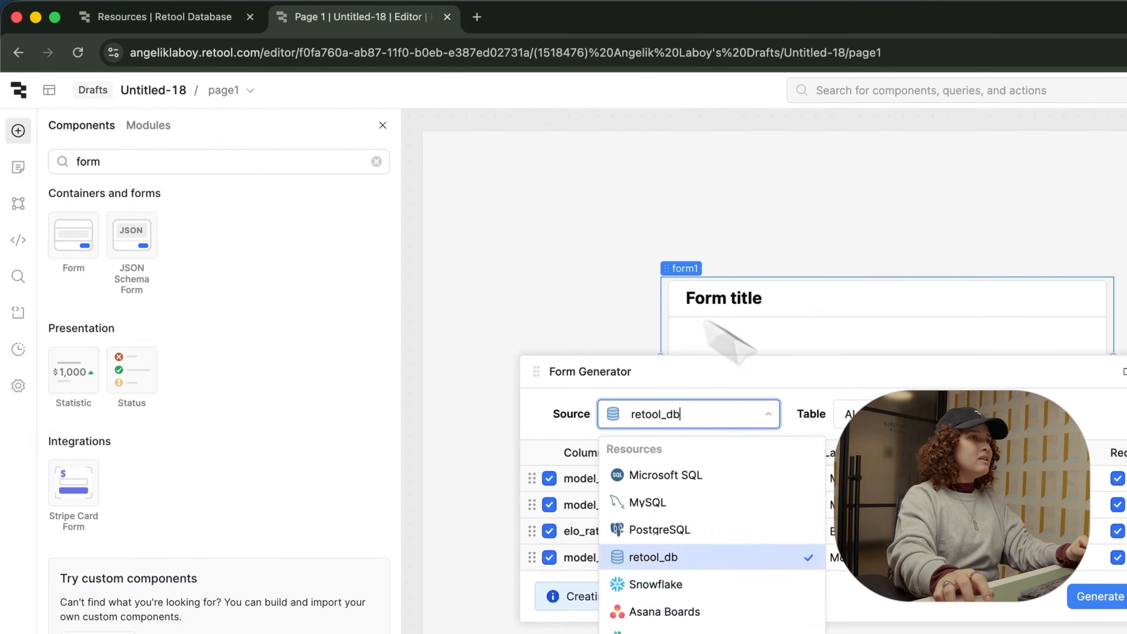
left_click(935, 412)
scroll(591, 574, "down", 3)
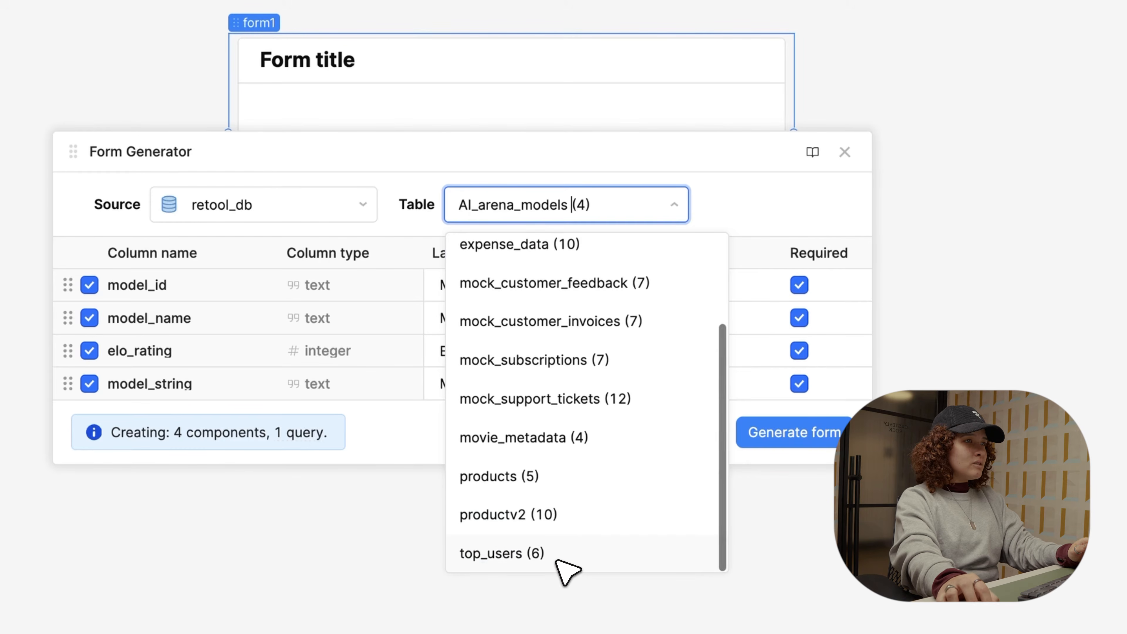
left_click(531, 549)
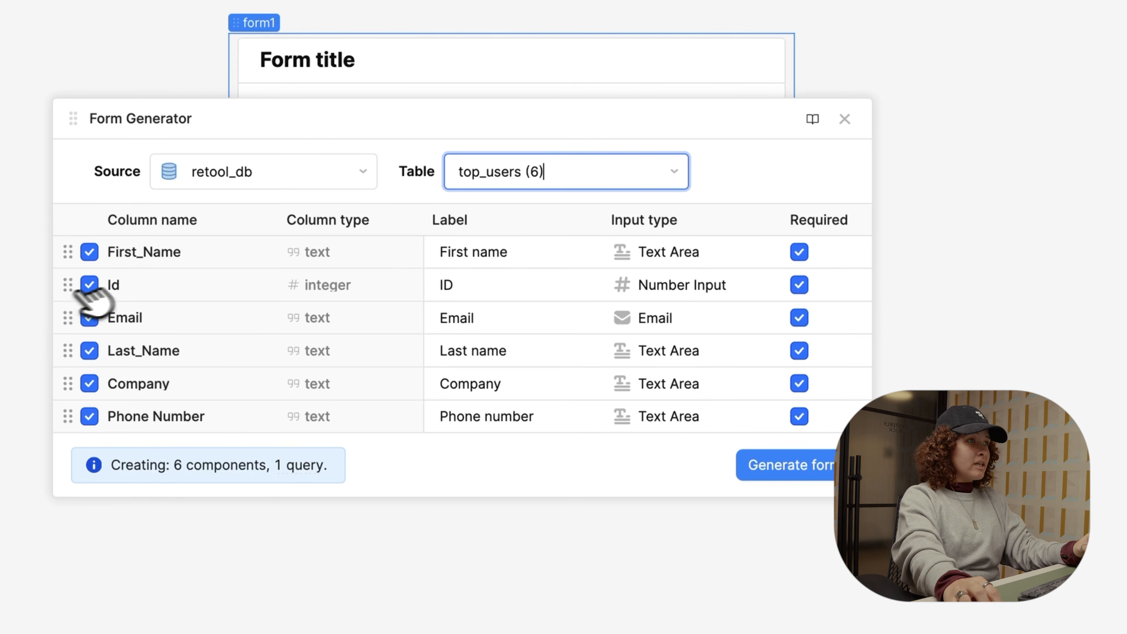
Step: Make Id not required, exclude it from the form, and move it to the bottom of the list
left_click(801, 285)
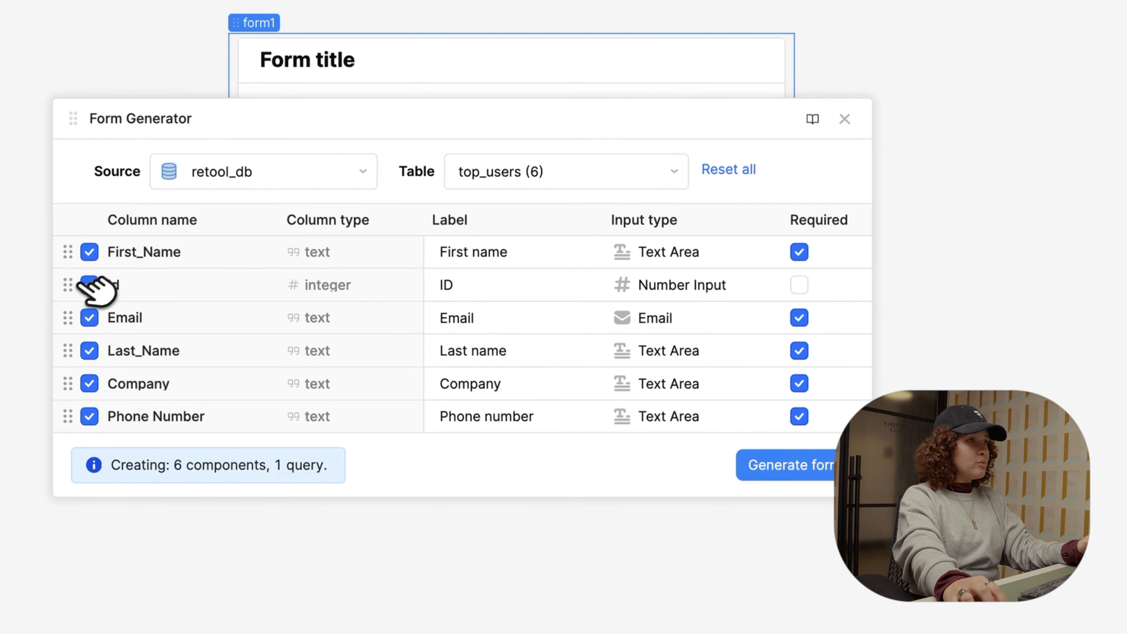
left_click(88, 286)
left_click_drag(71, 287, 79, 426)
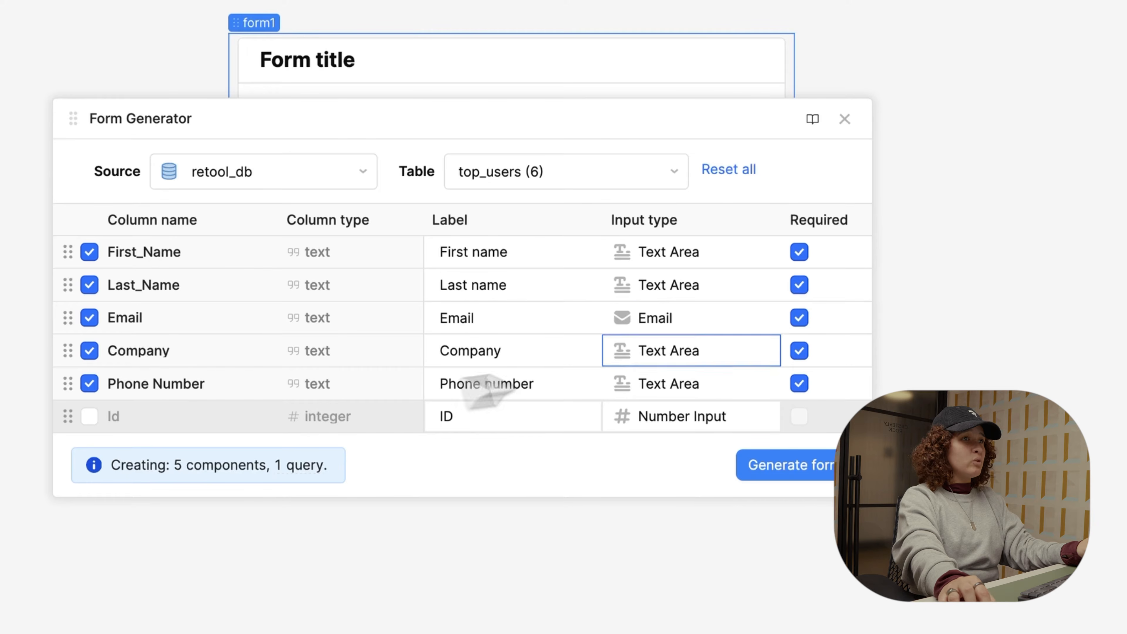
left_click(673, 262)
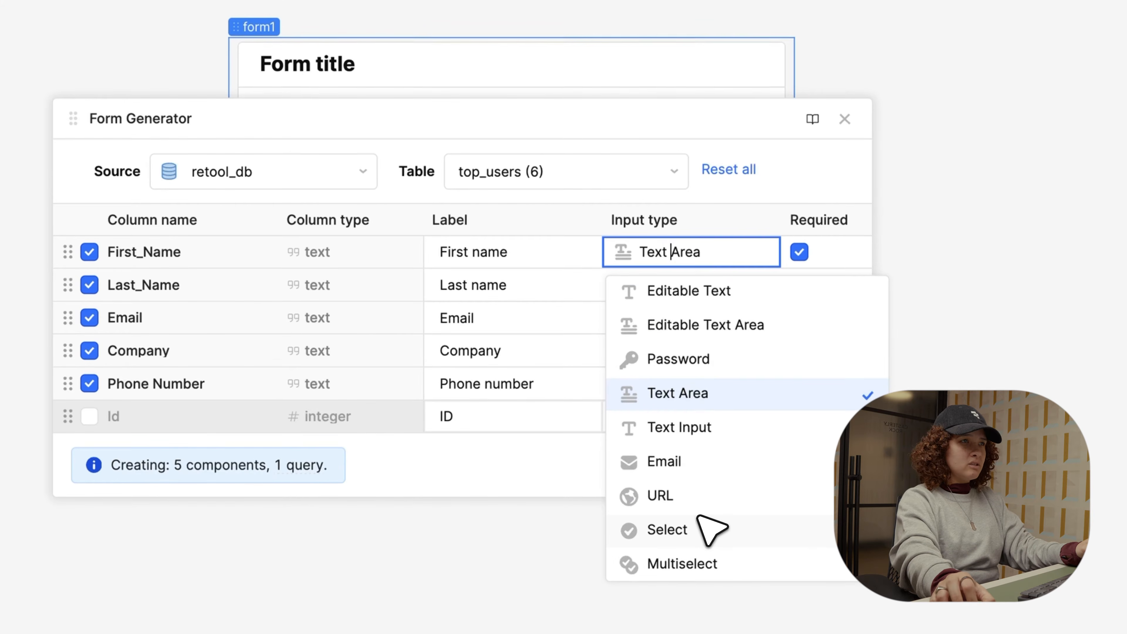
left_click(808, 184)
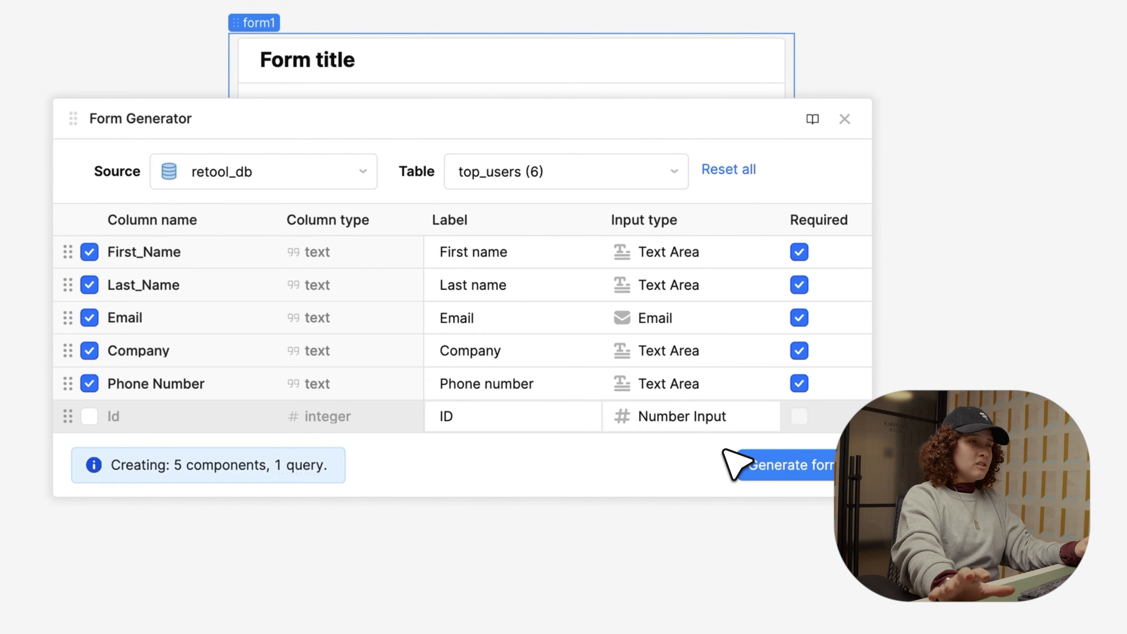
Step: Generate the top_users form and enter a test first name, last name and e-mail
left_click(820, 478)
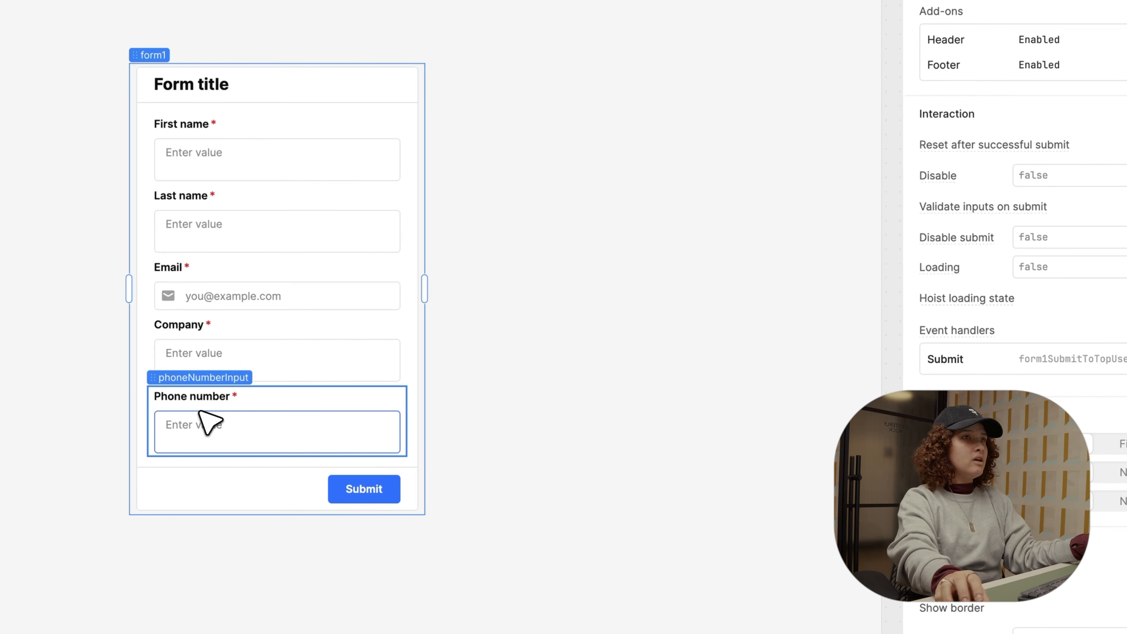
left_click(252, 172)
type("Angel")
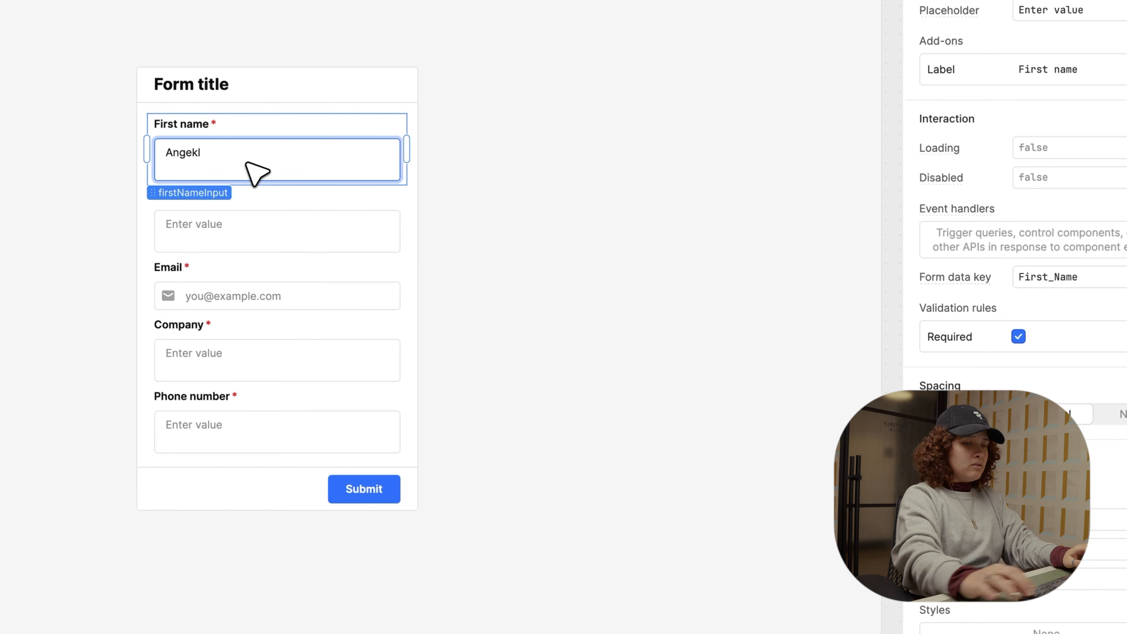
left_click(243, 239)
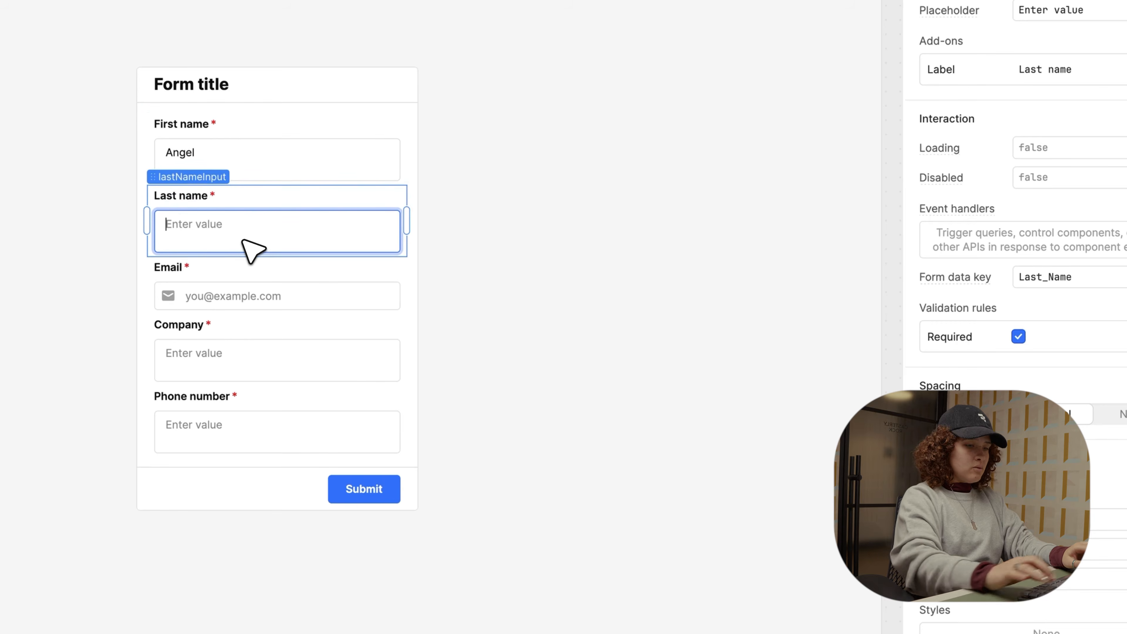
left_click(223, 302)
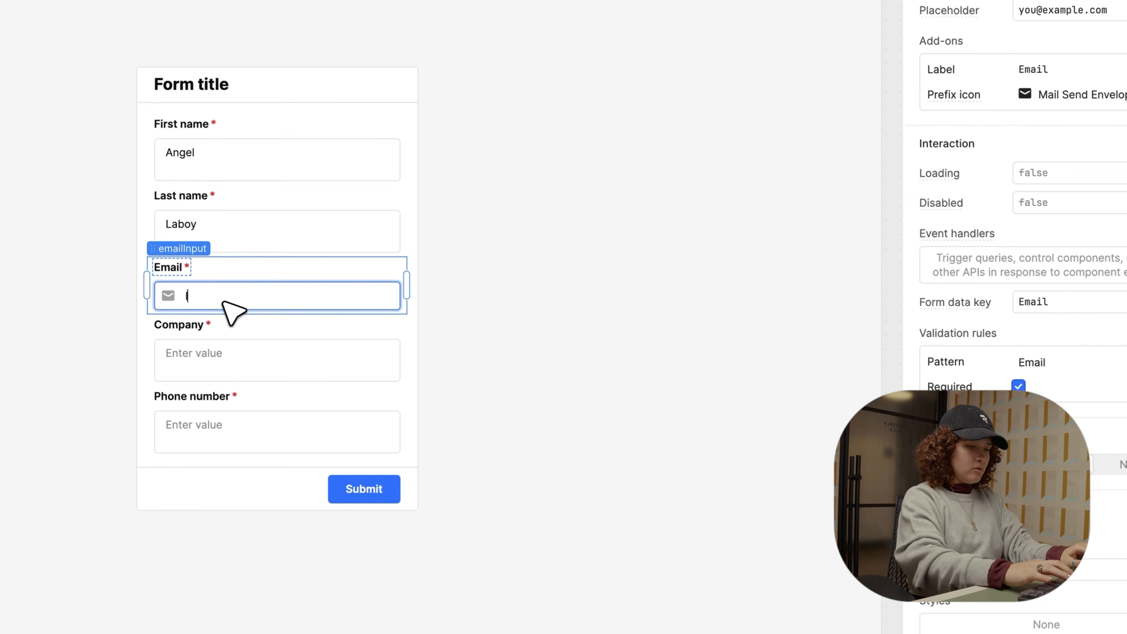
Step: Enter company Retool and a test phone number, then submit the entry
left_click(213, 363)
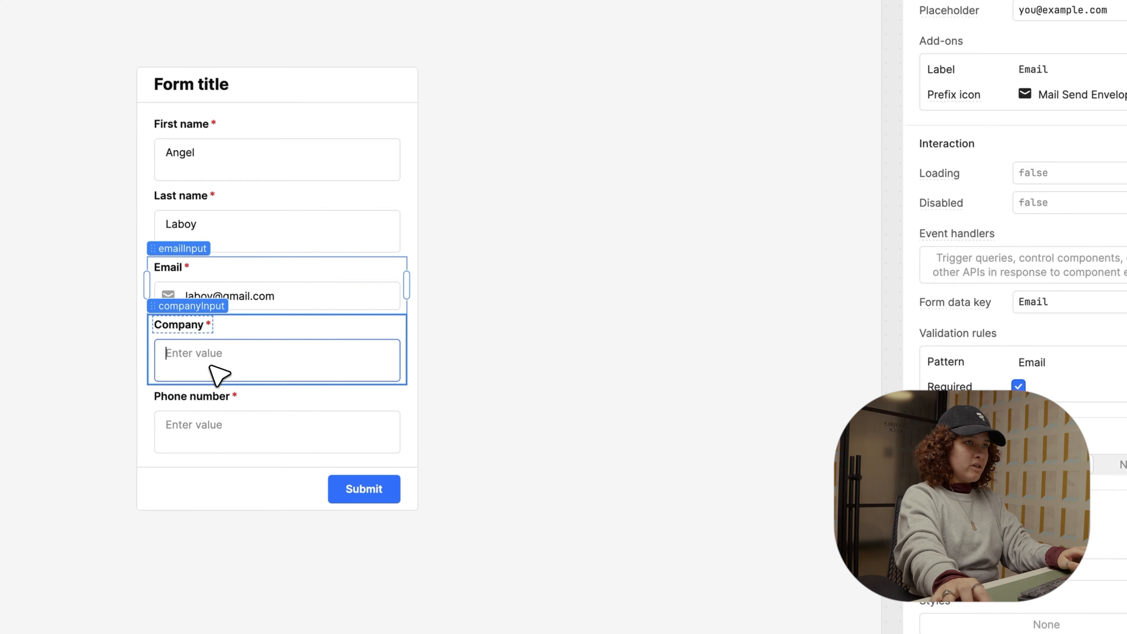
type("Retool")
left_click(216, 431)
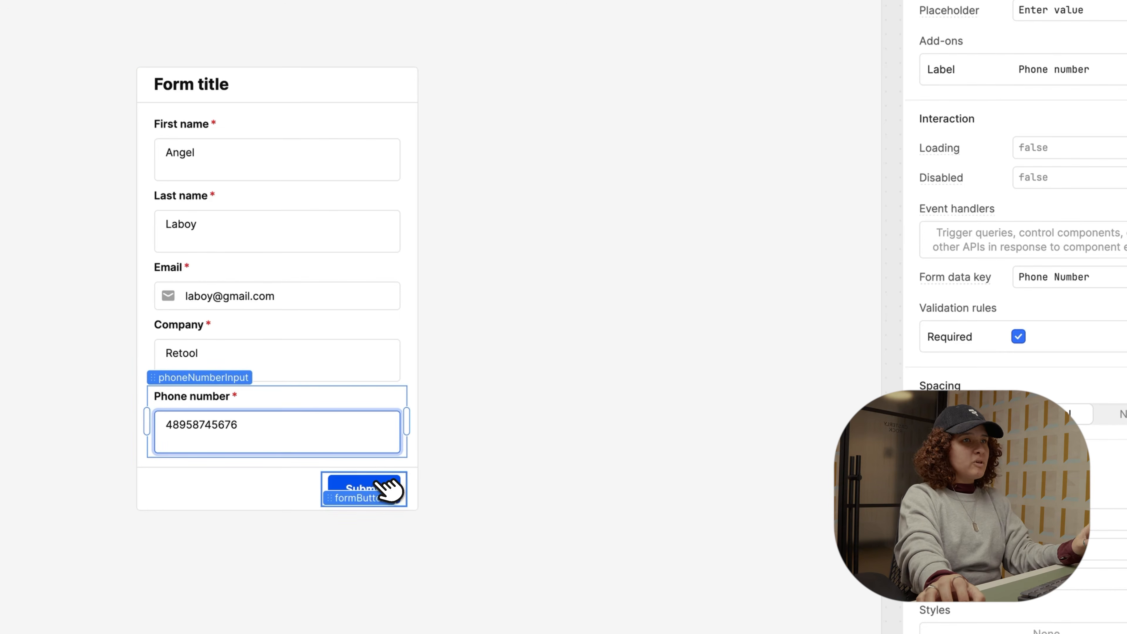
left_click(385, 488)
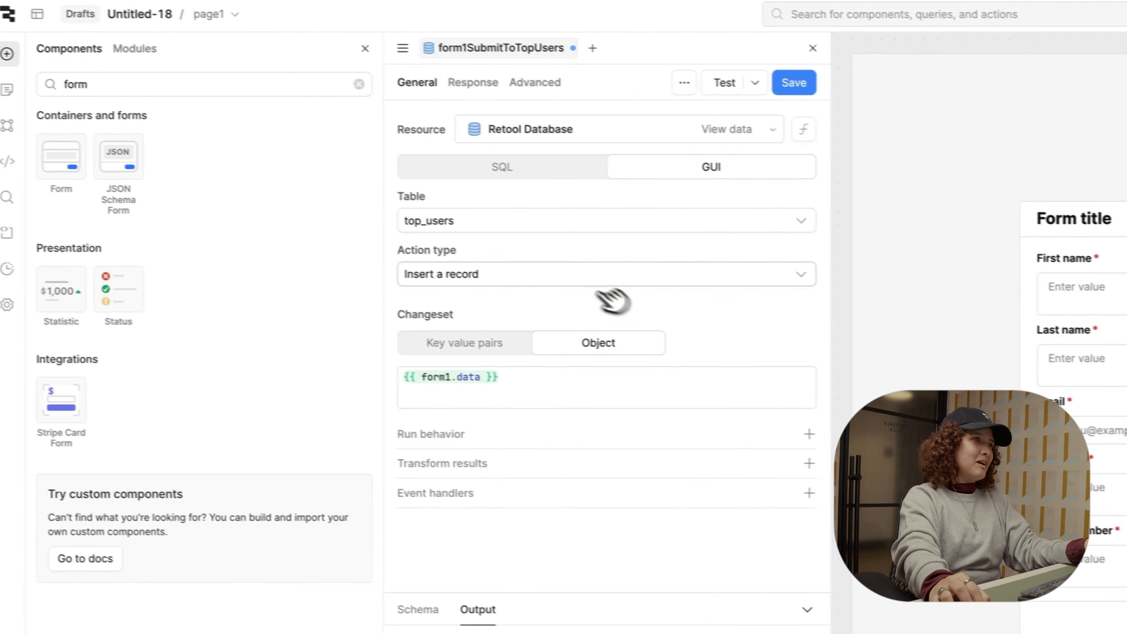
Step: Open the Code panel and check the test row that the submit query inserted
left_click(18, 163)
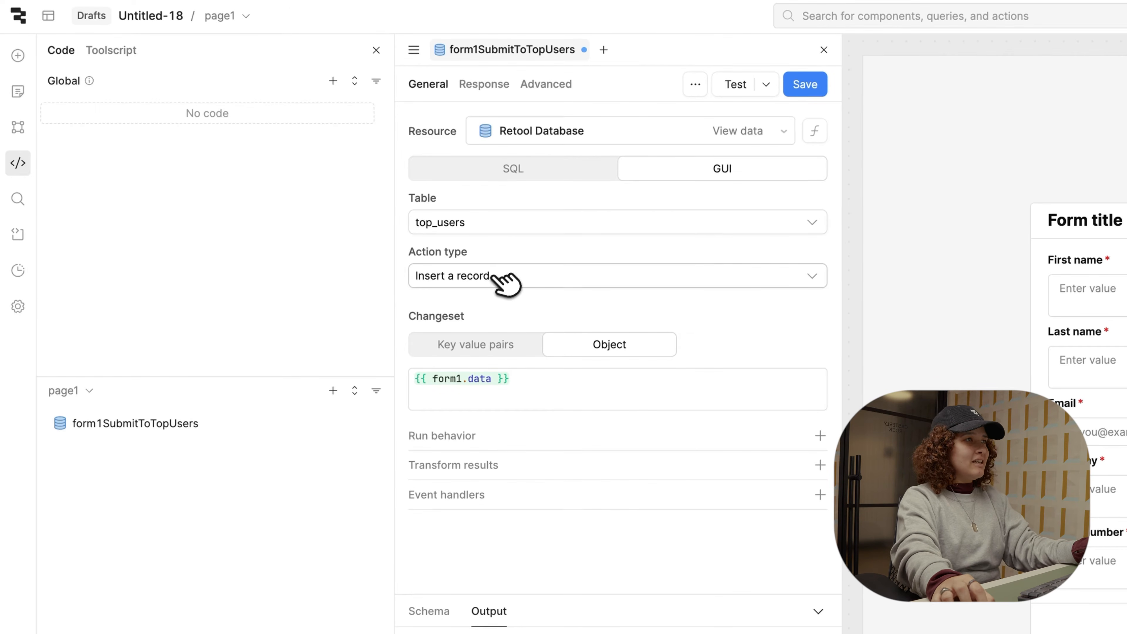
left_click(479, 380)
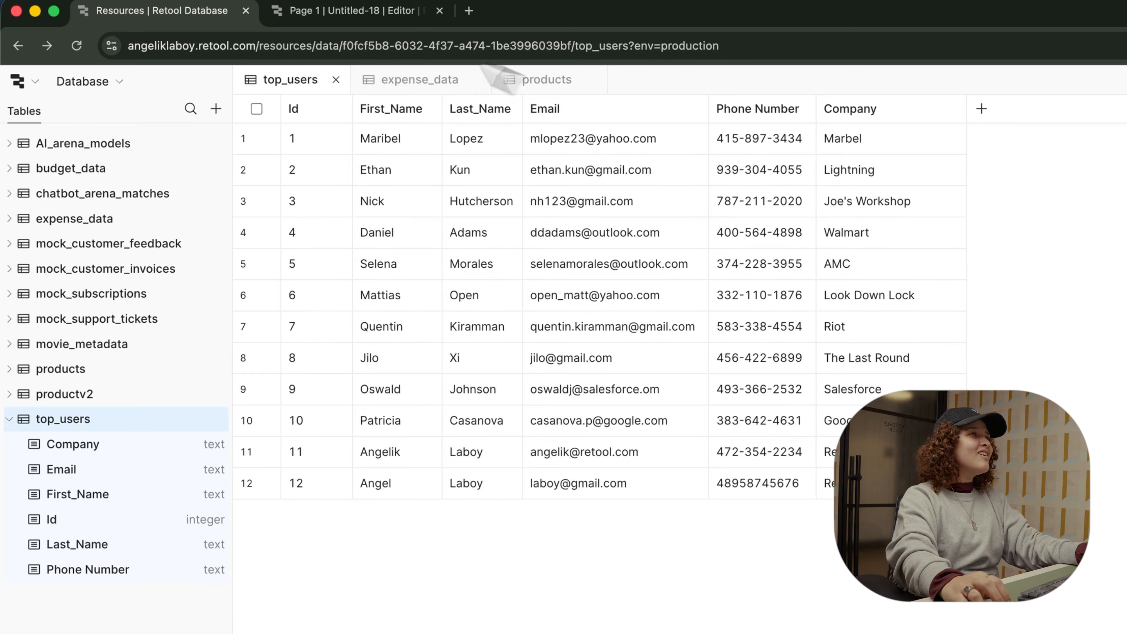
left_click(349, 13)
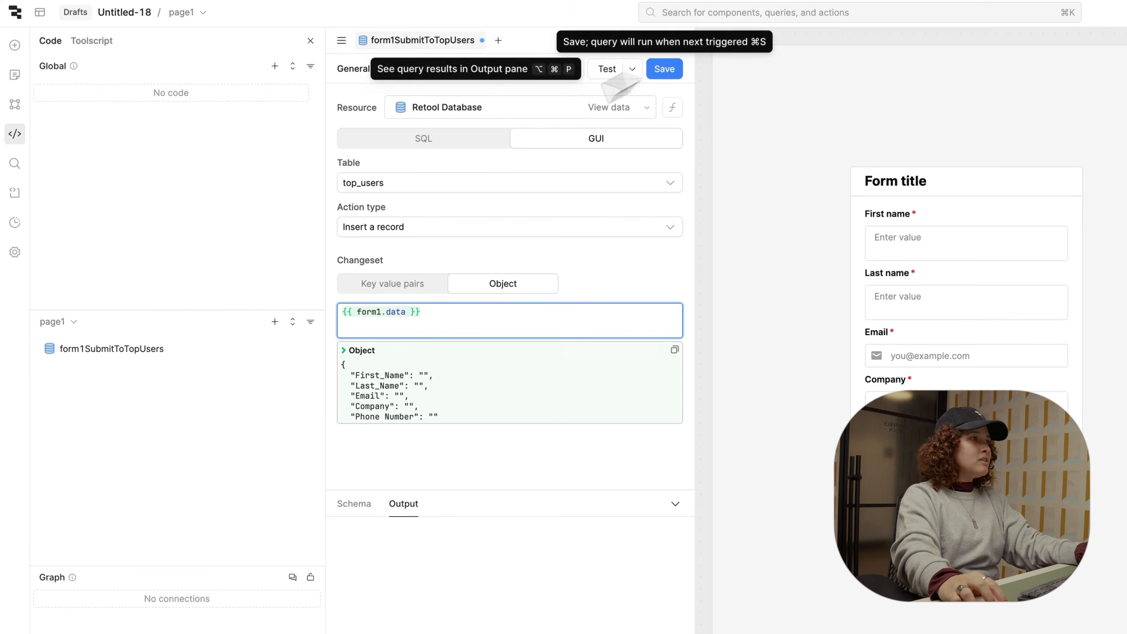
Step: Delete the form1SubmitToTopUsers query and form1 from the page
right_click(180, 349)
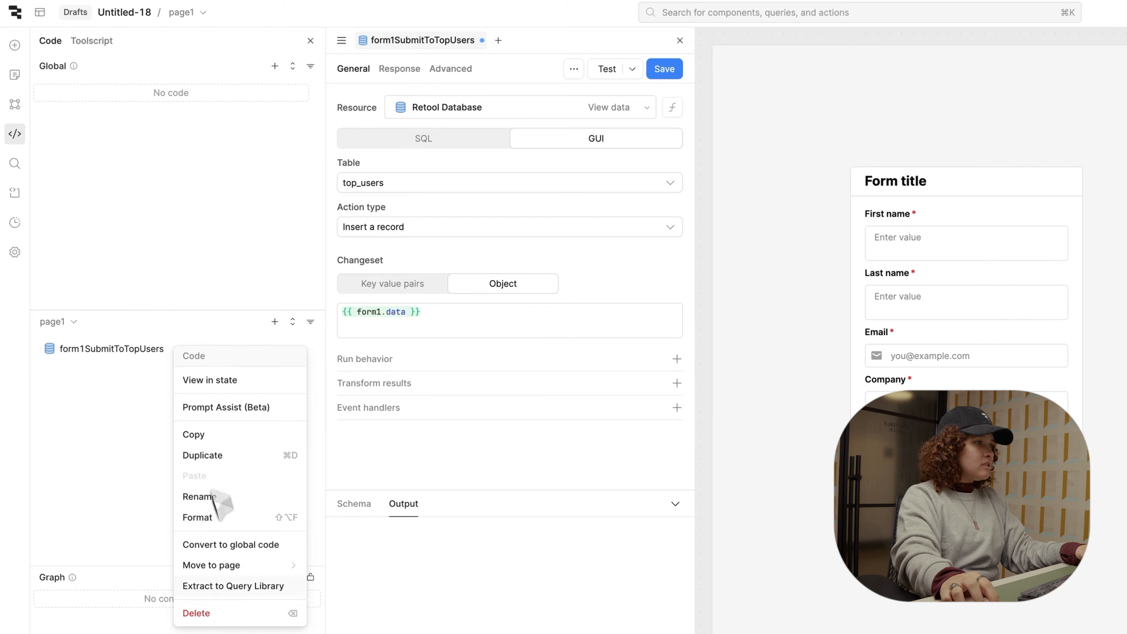
left_click(228, 613)
left_click(969, 177)
right_click(765, 202)
left_click(824, 534)
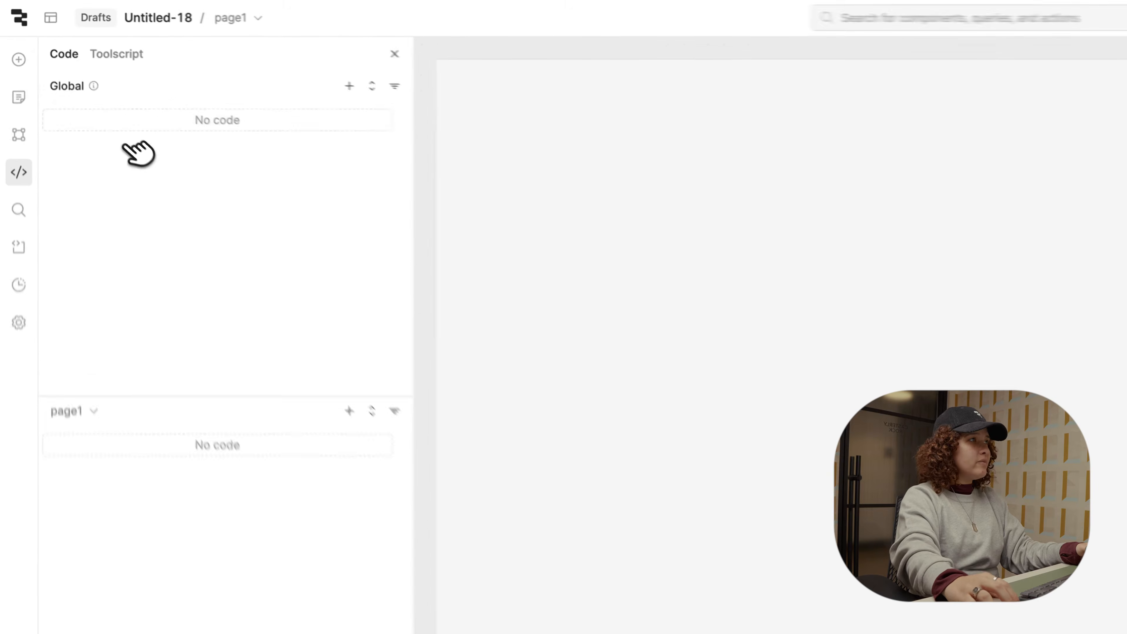
Step: Place a new form component on the canvas
left_click(20, 64)
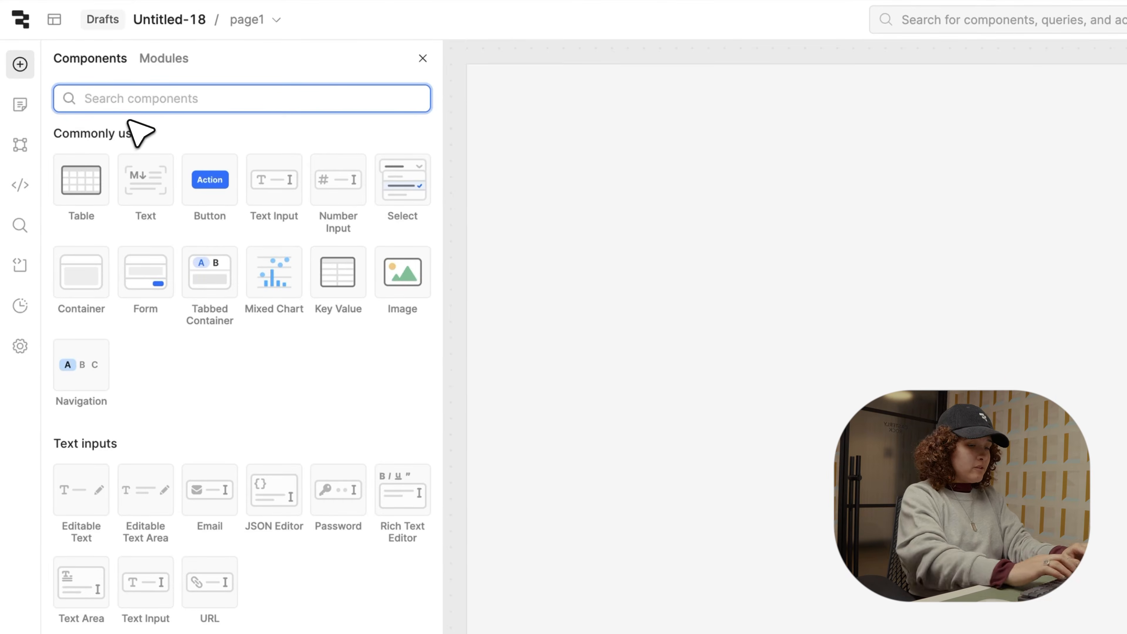
type("form")
left_click_drag(82, 180, 728, 213)
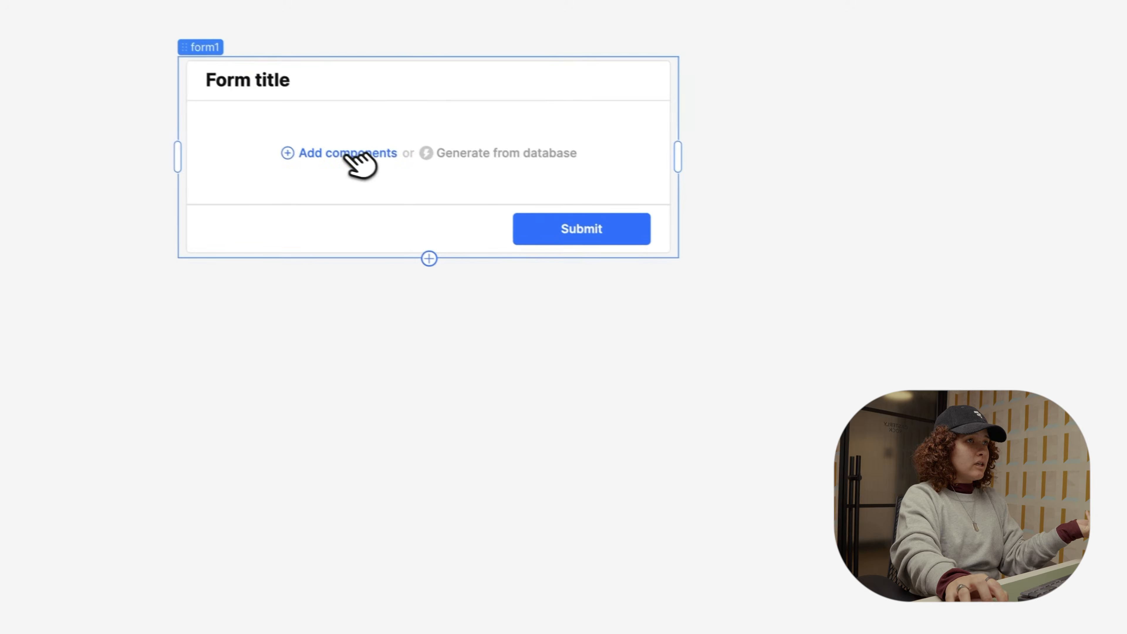
Step: Add a Text Input, a Number Input and a Select field to the form
left_click(350, 155)
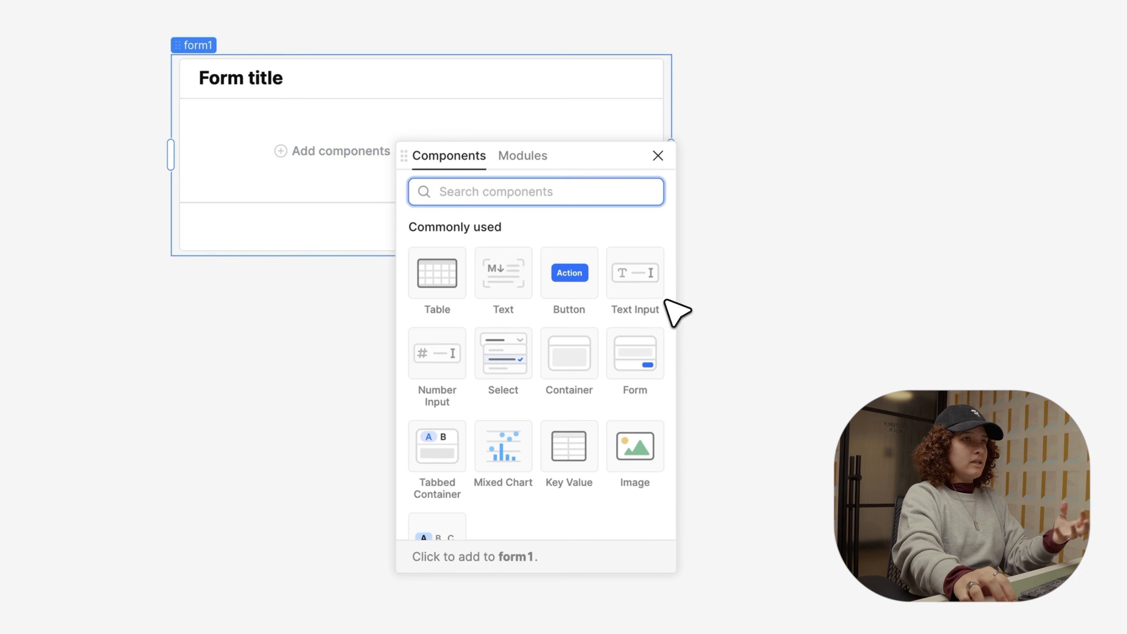
left_click(634, 286)
left_click(448, 364)
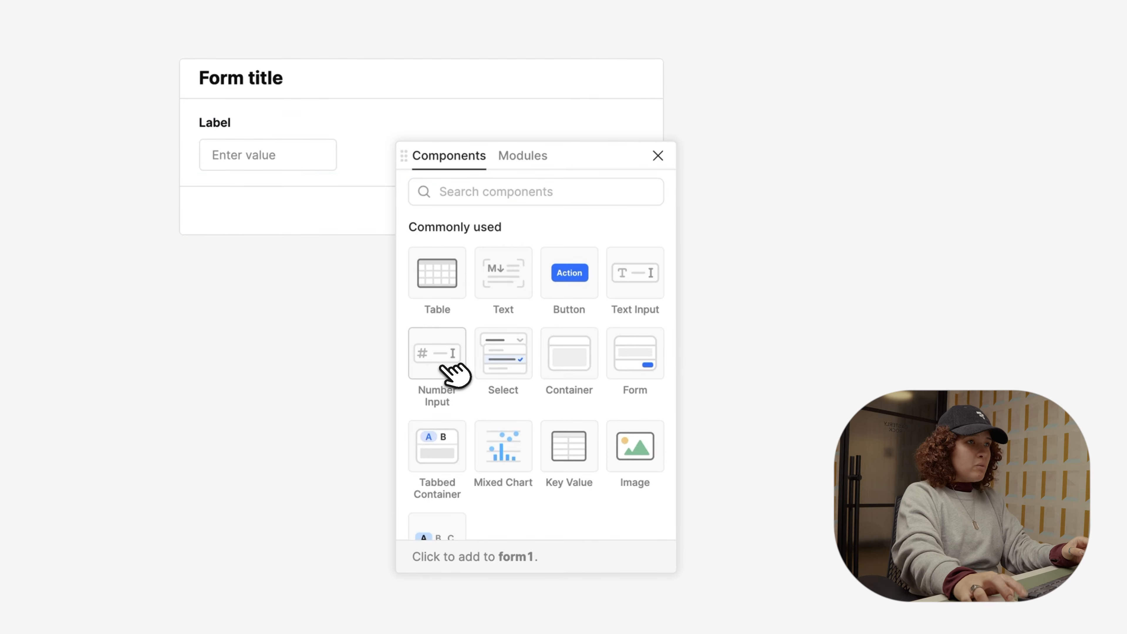
left_click(467, 193)
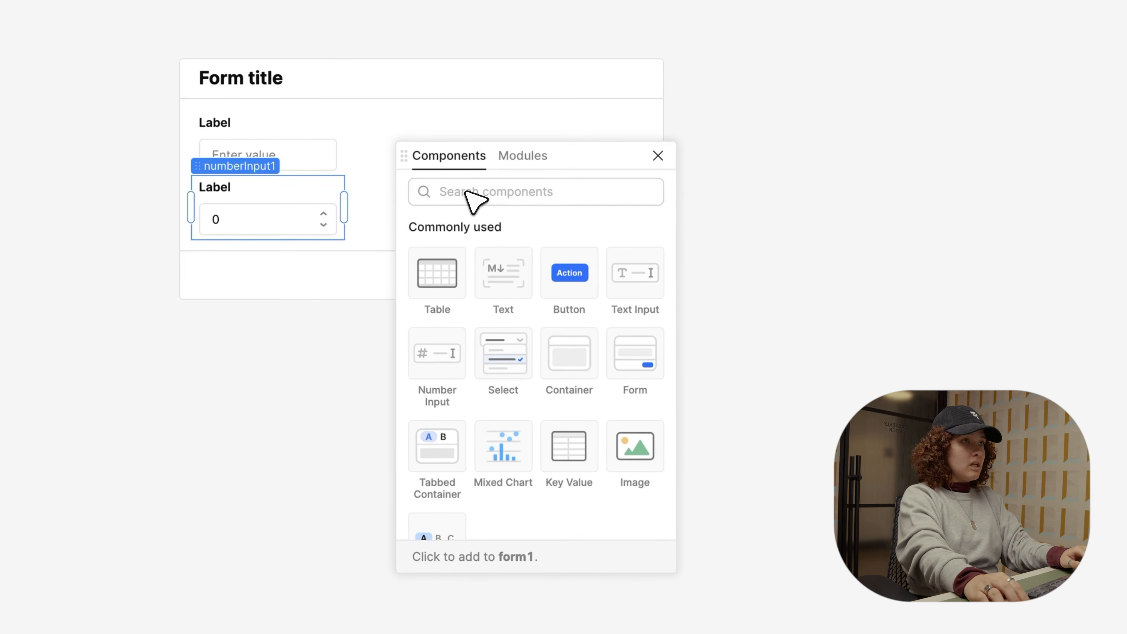
type("sele")
left_click(432, 280)
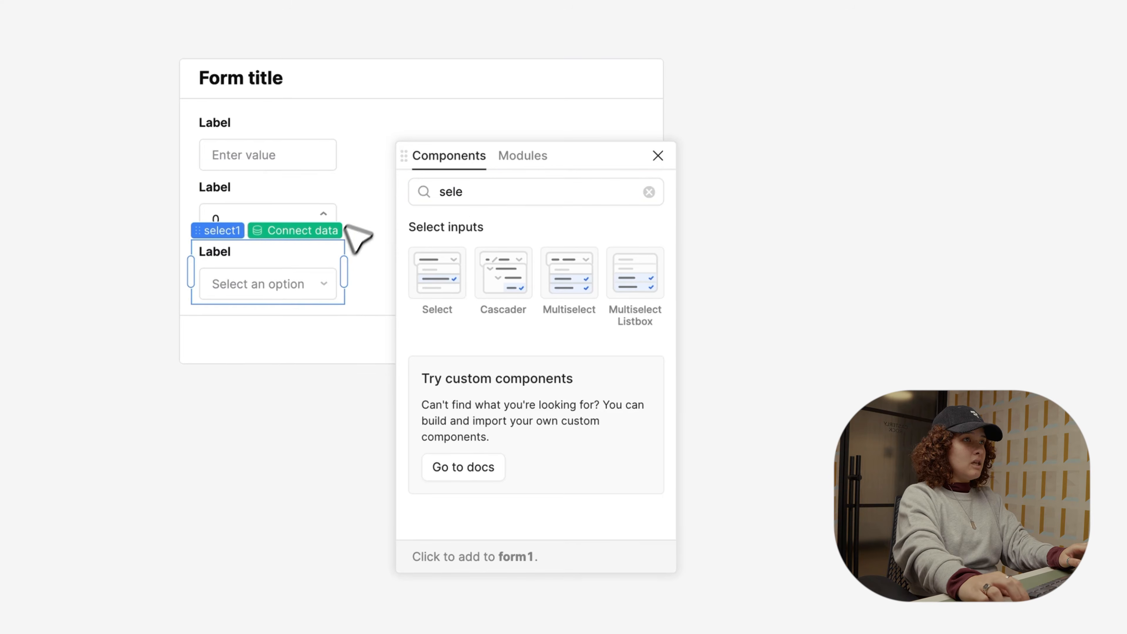
left_click(371, 221)
left_click(659, 156)
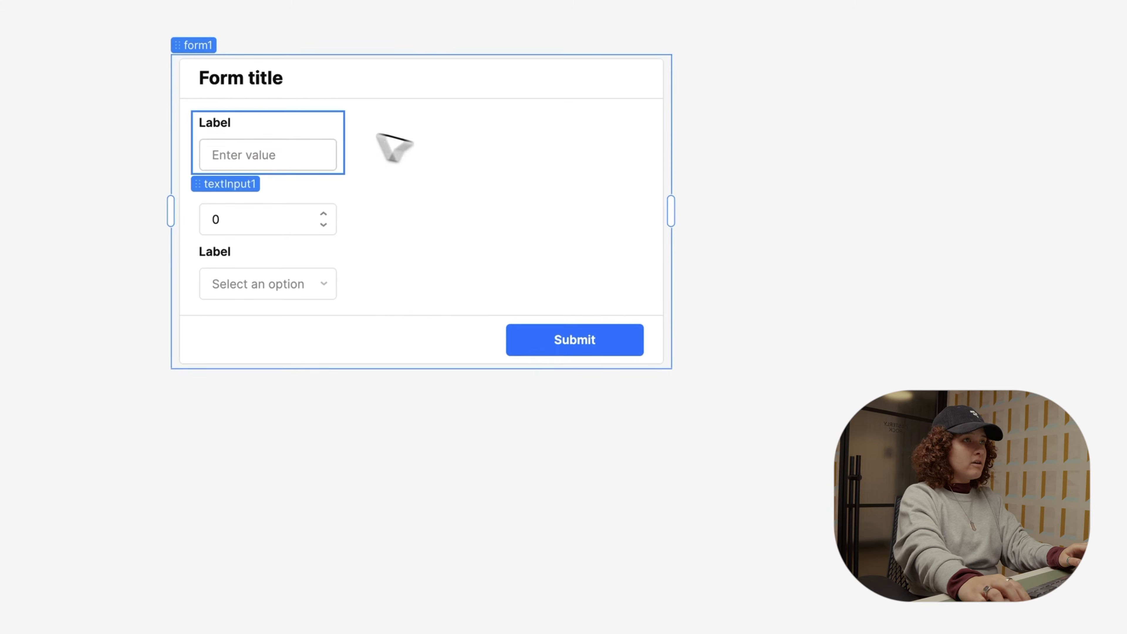
Step: Widen the text input to full width, label it Product Name, and widen the number input
left_click(332, 126)
left_click_drag(344, 137, 616, 143)
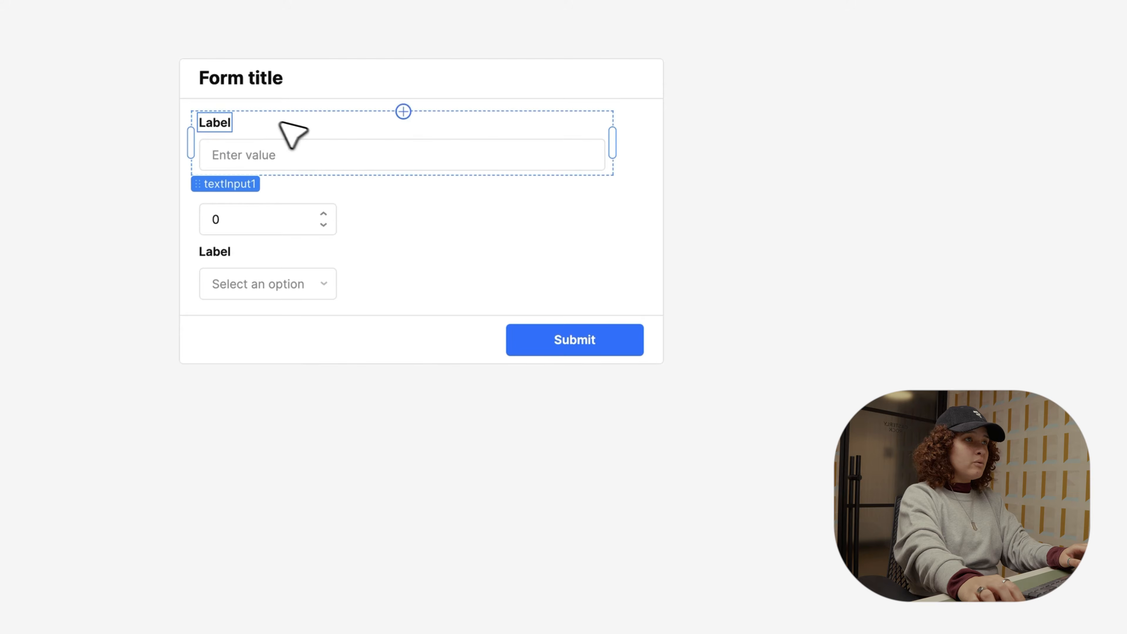
left_click(221, 123)
double_click(984, 128)
type("Proeduc")
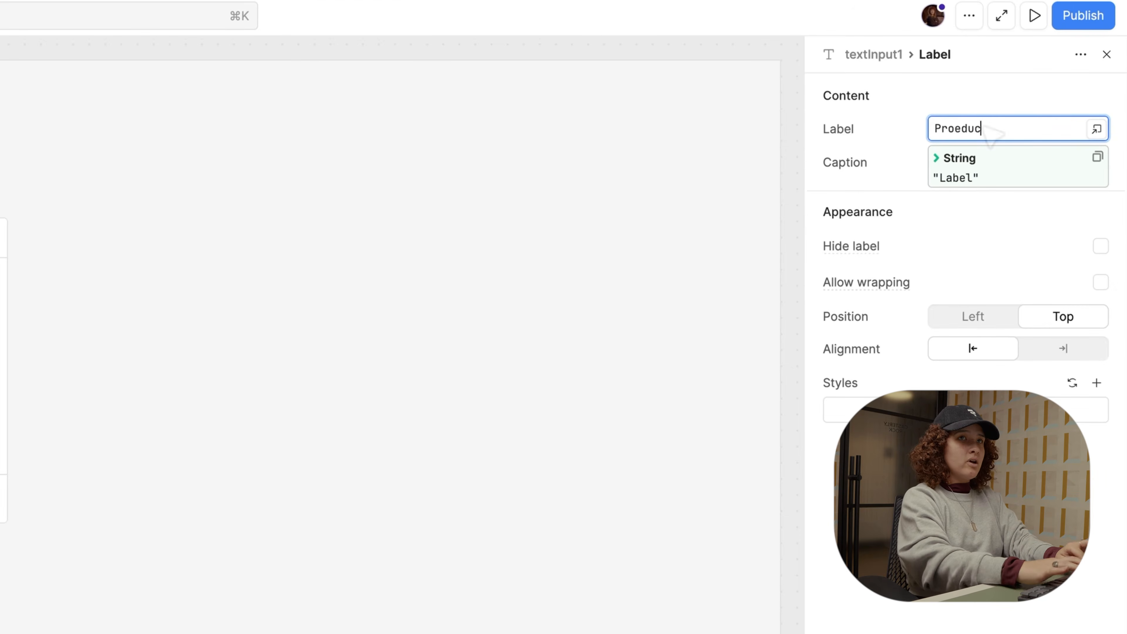
type("roduct Nam")
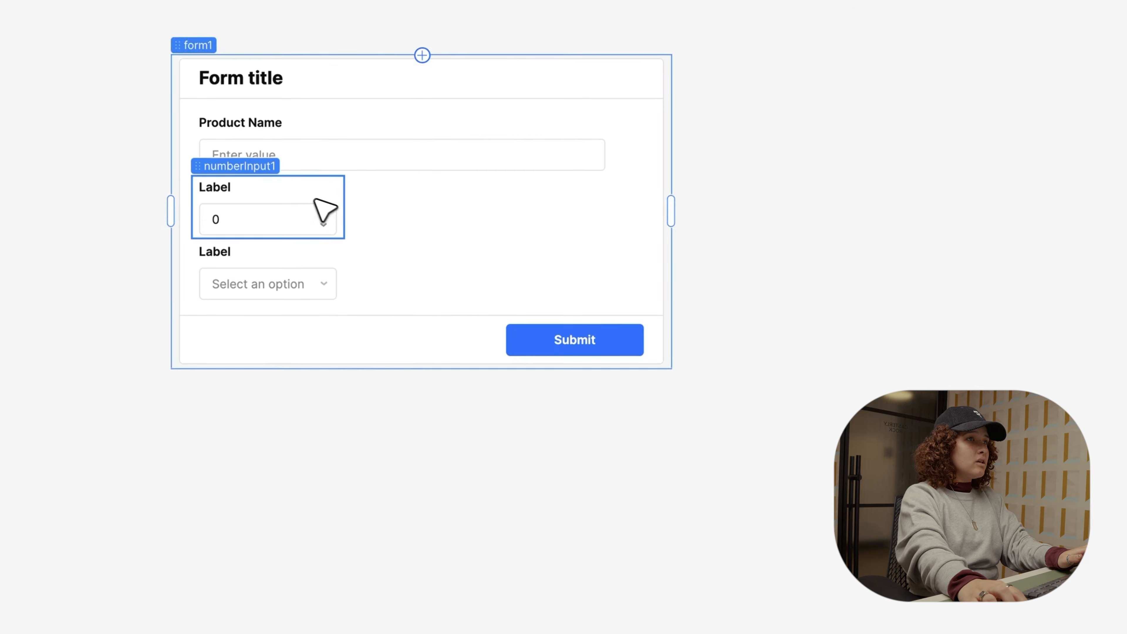
left_click_drag(345, 204, 628, 224)
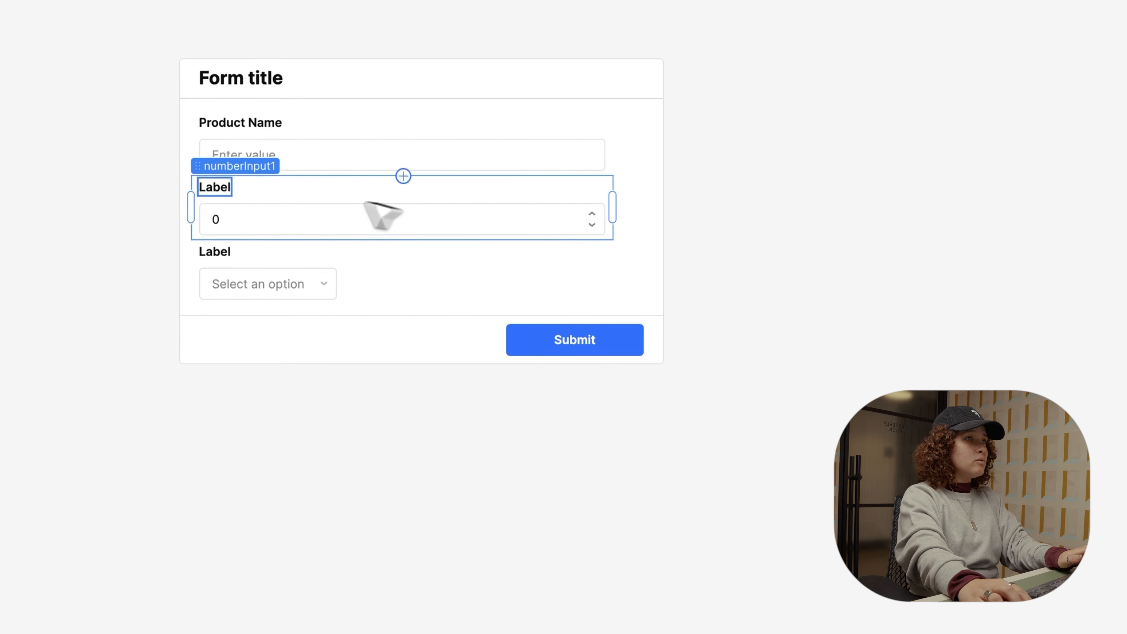
Step: Label the number field Pricing, stretch the select to full width, and label it Category
double_click(162, 198)
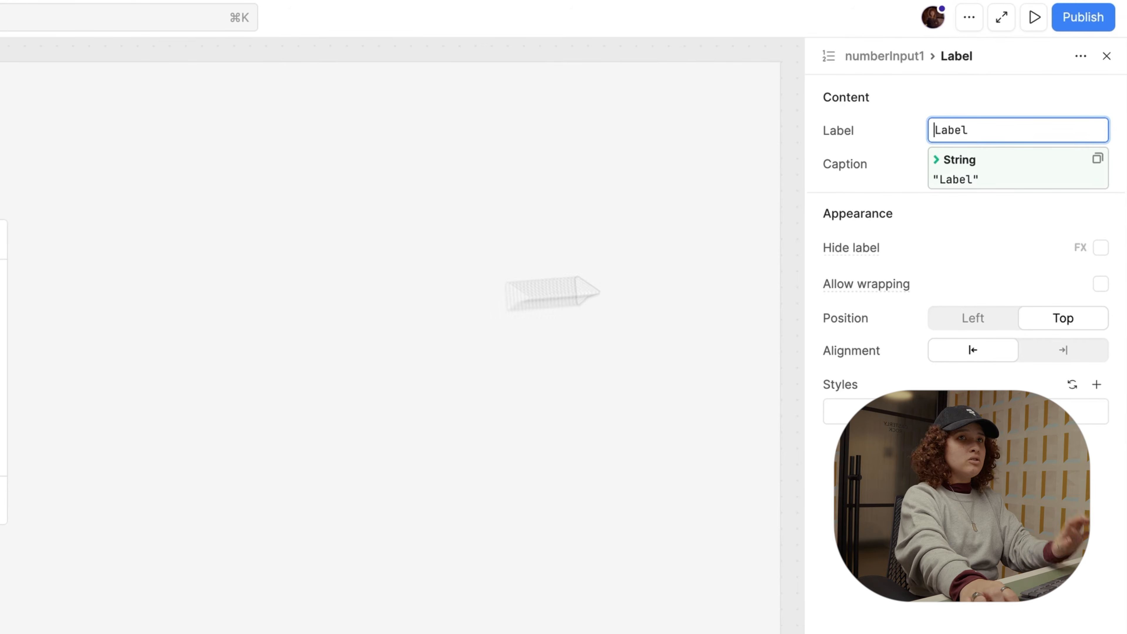
double_click(952, 131)
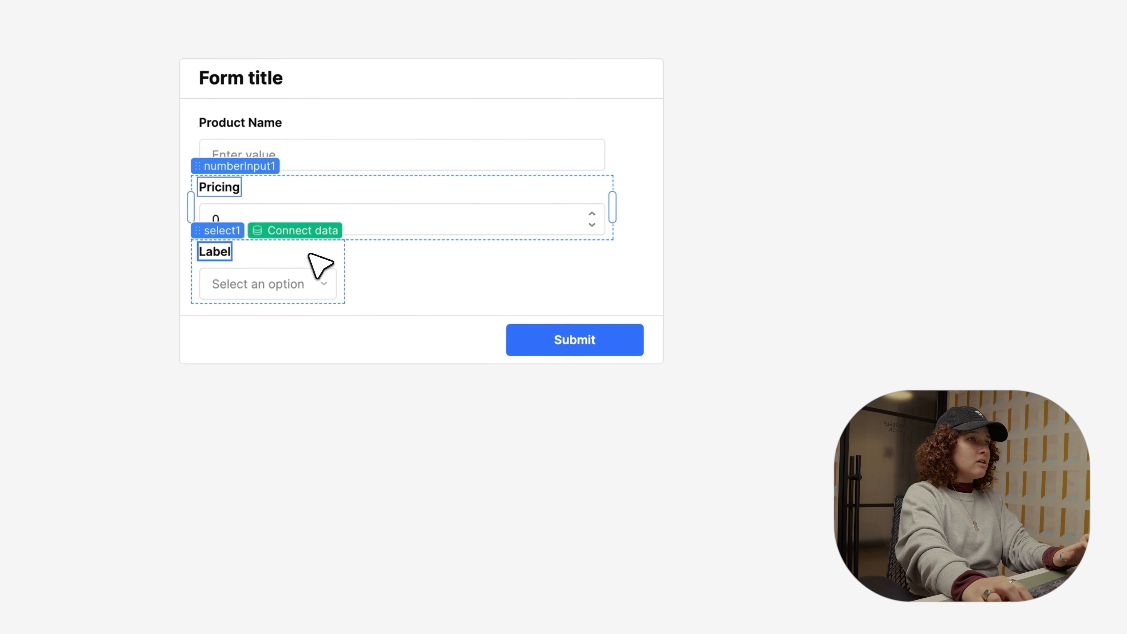
left_click_drag(344, 272, 619, 267)
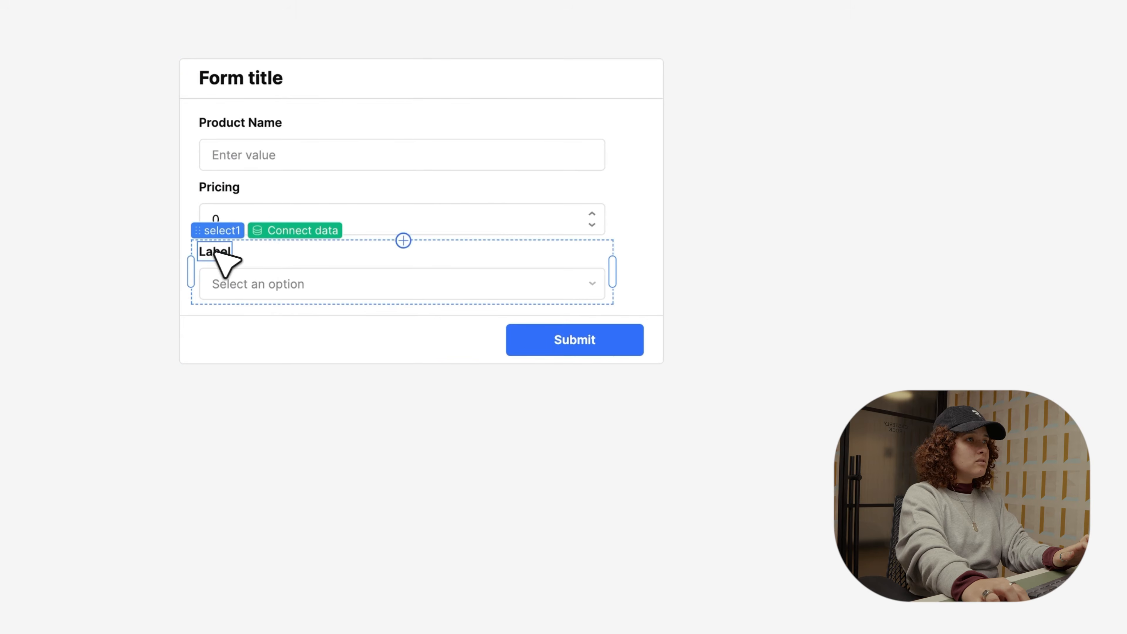
double_click(215, 251)
type("Cate")
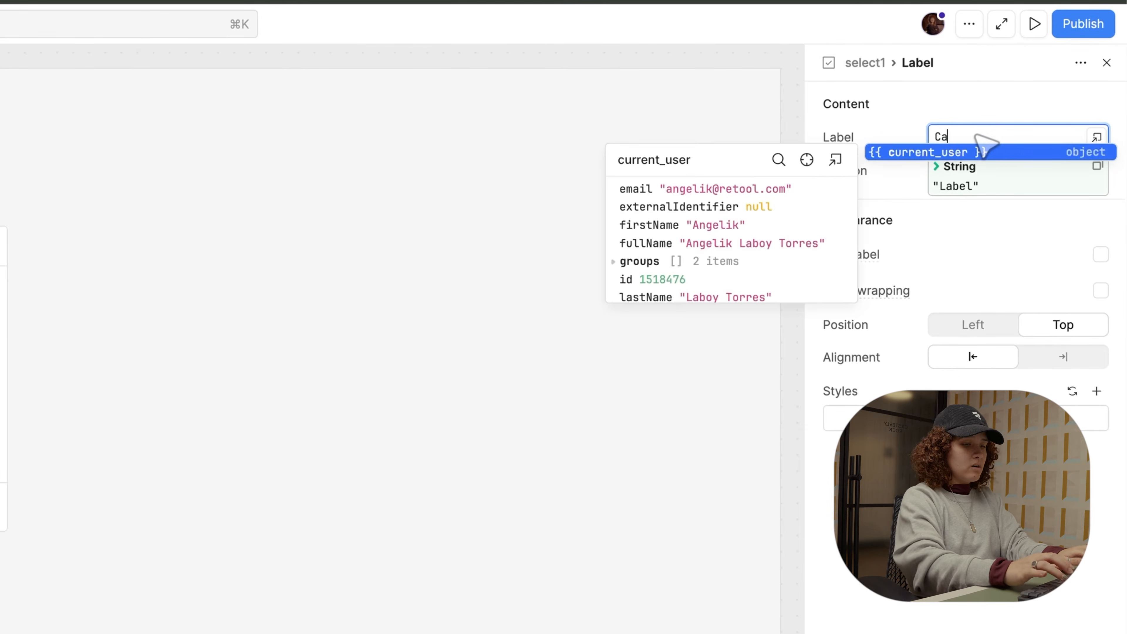
type("gory")
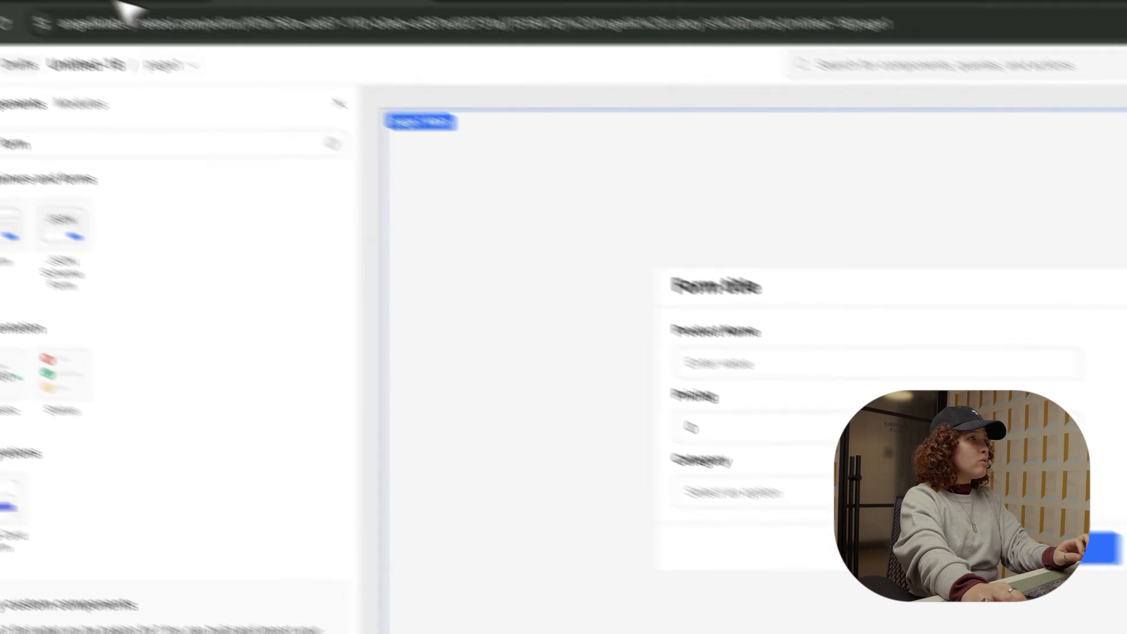
left_click(190, 26)
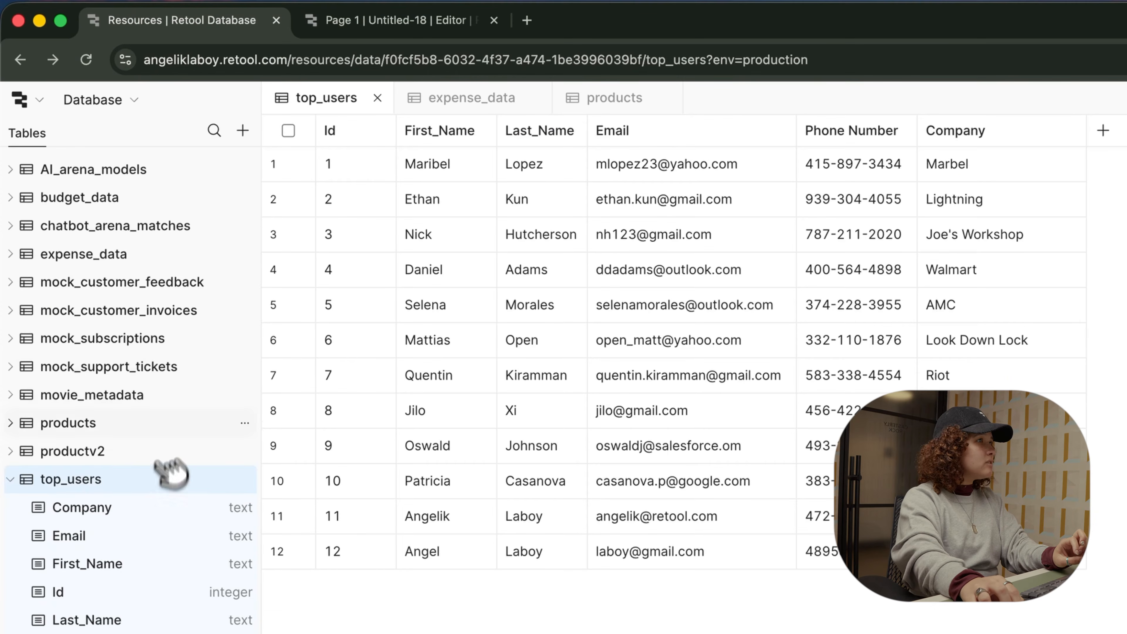
Step: Inspect the products table's name, price and category columns, then return to the editor
left_click(160, 421)
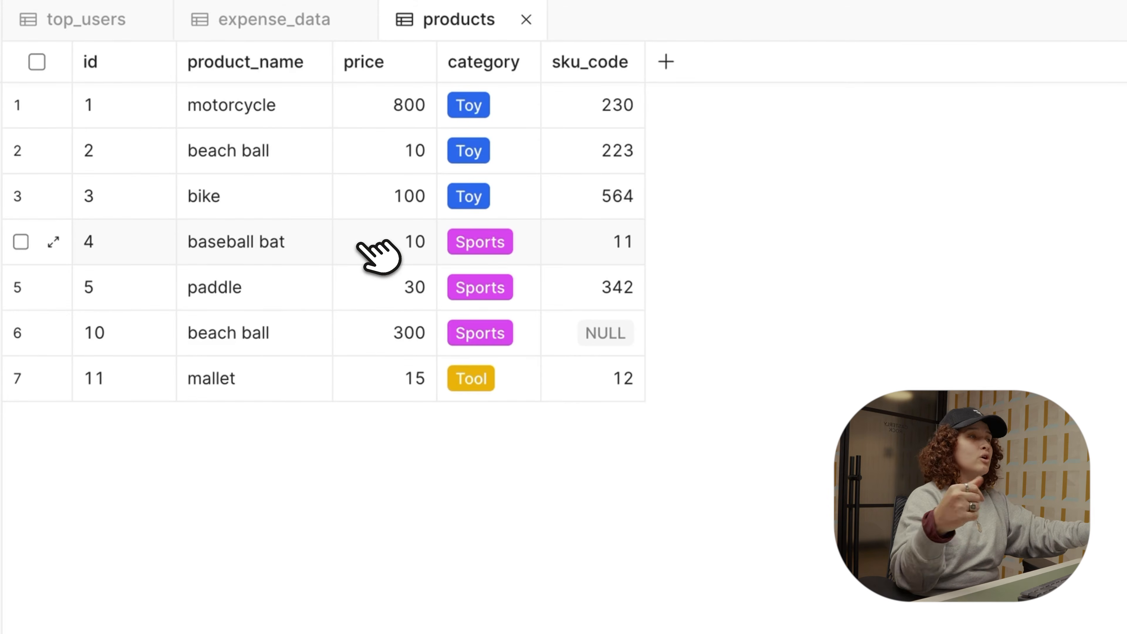
left_click(337, 25)
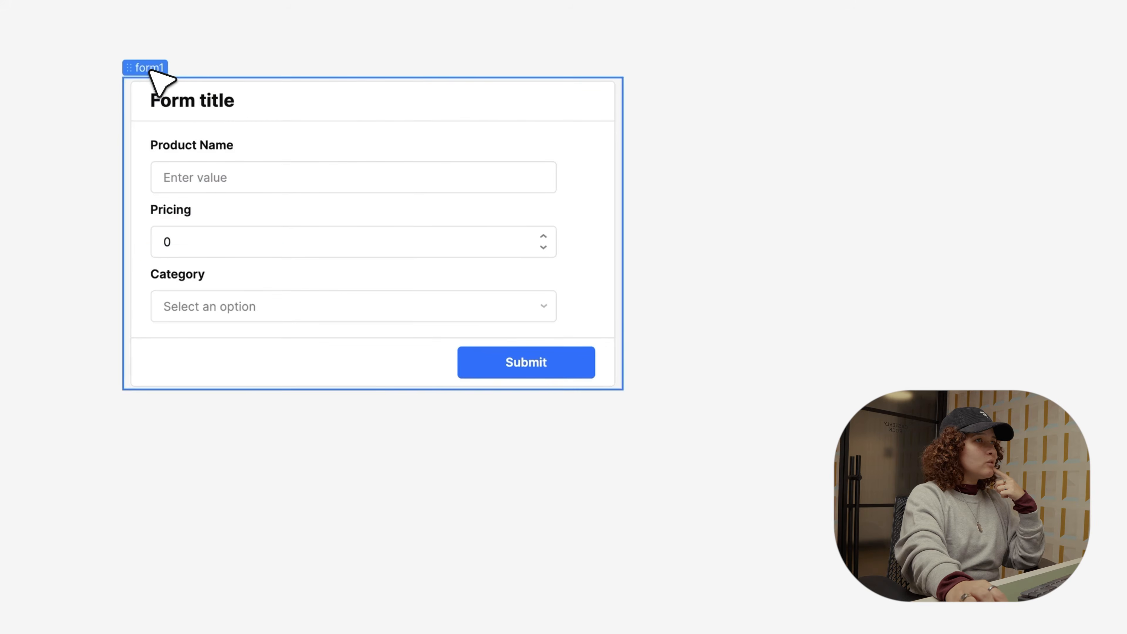
Step: Reposition the form and save and run a Retool Database query: select * from products
left_click_drag(548, 211, 482, 524)
left_click_drag(91, 406, 50, 415)
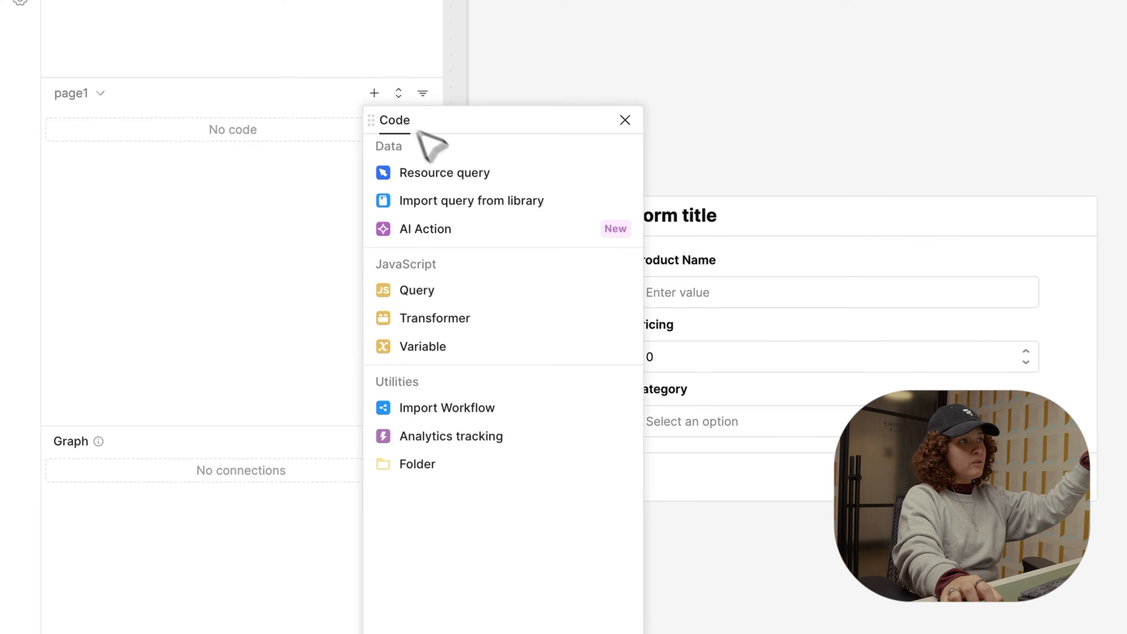
left_click(458, 175)
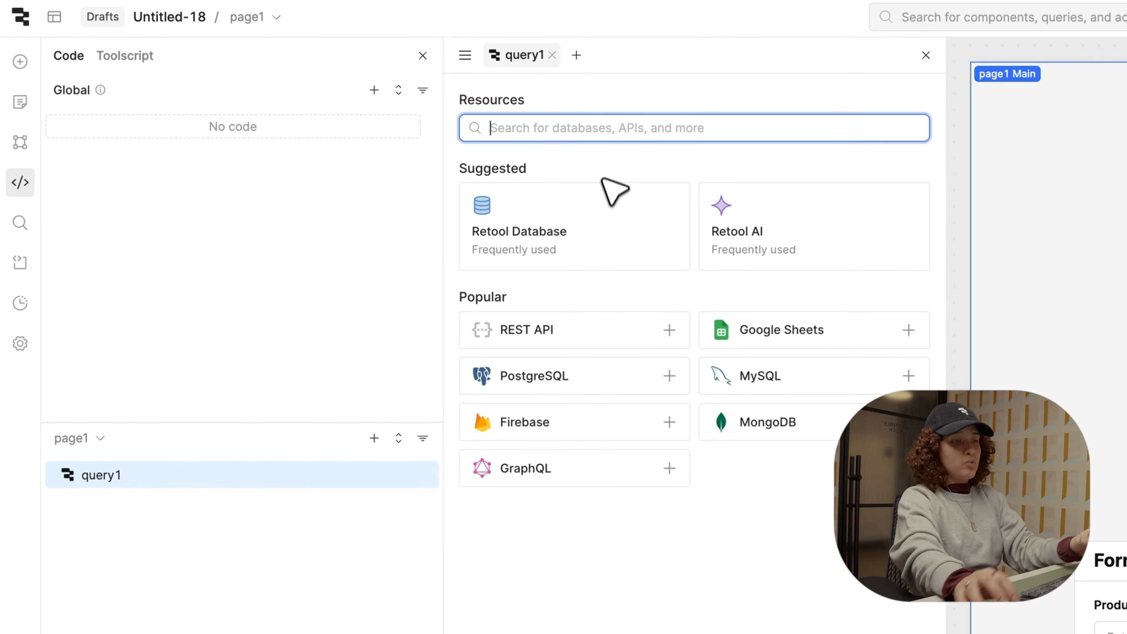
left_click(602, 219)
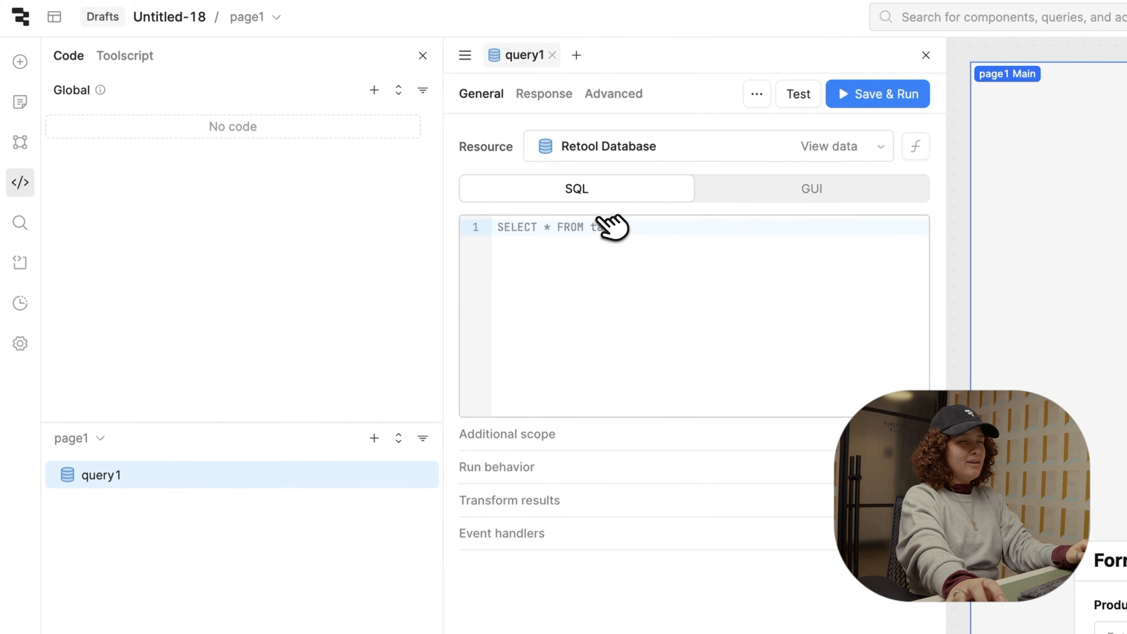
left_click(626, 251)
type("sel")
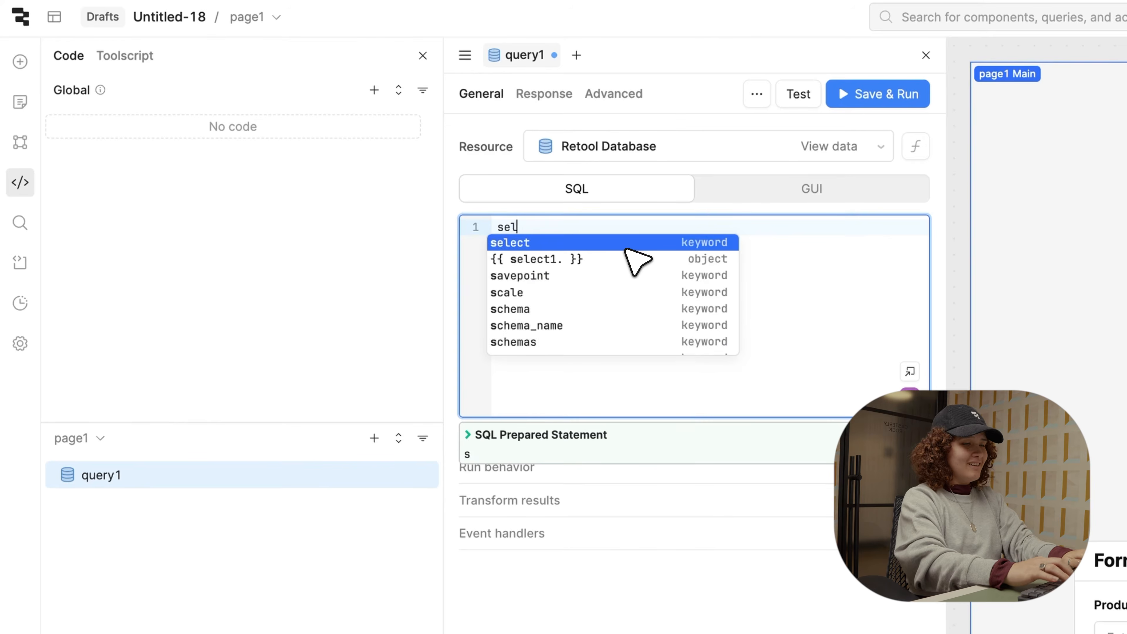
type("ect * from ")
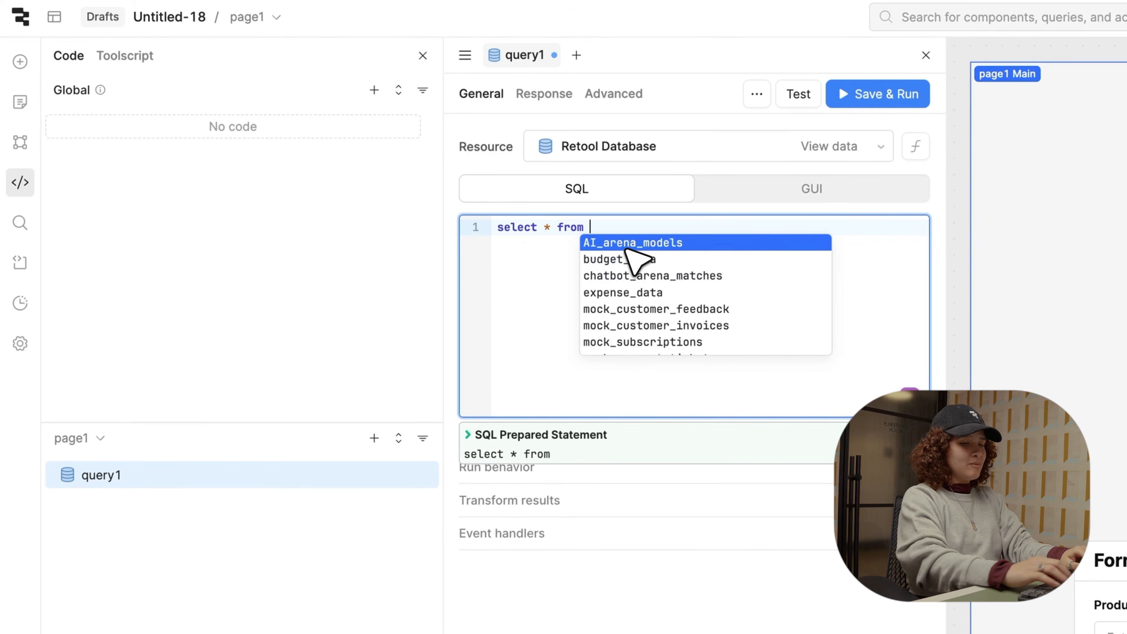
type("products")
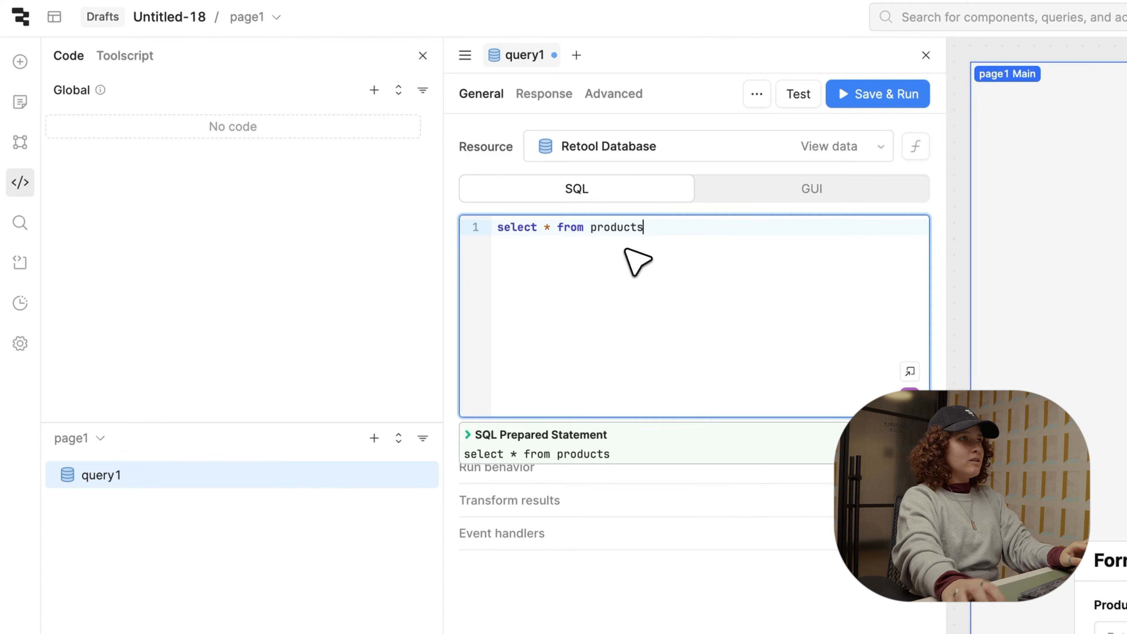
left_click(876, 93)
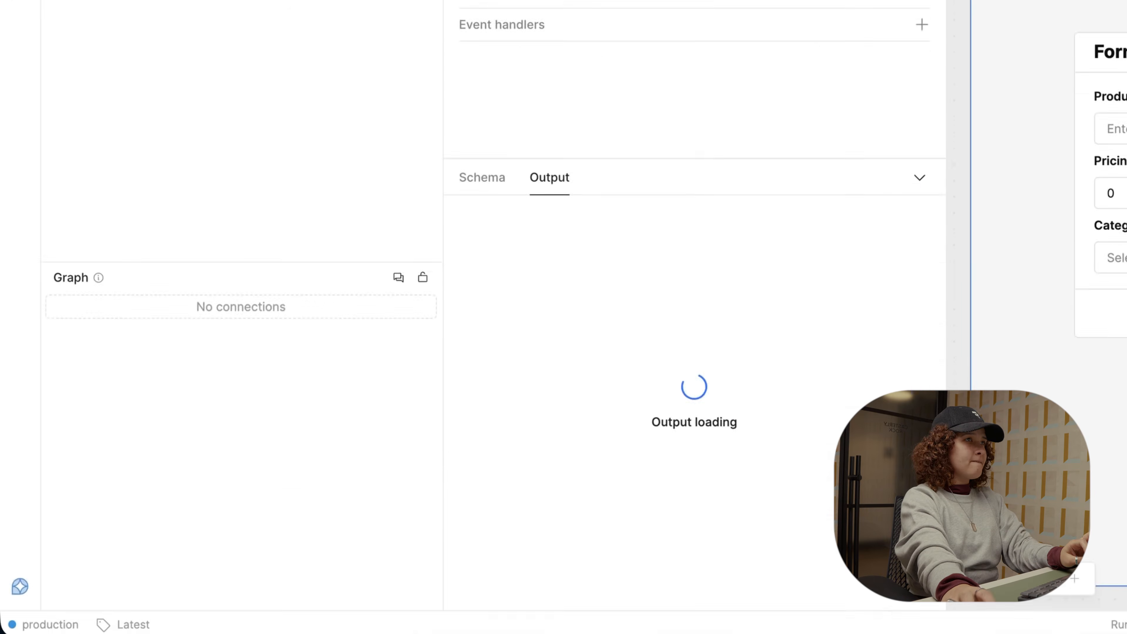
Step: Rename query1 to productInfo
right_click(171, 84)
left_click(214, 296)
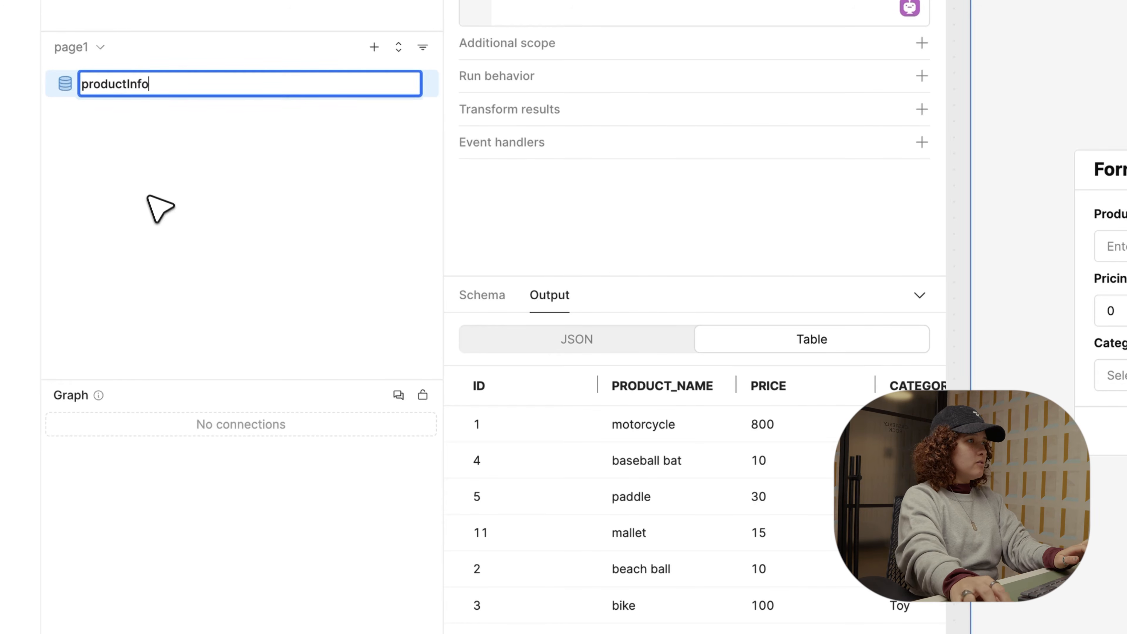
type("productInfo")
key("Return")
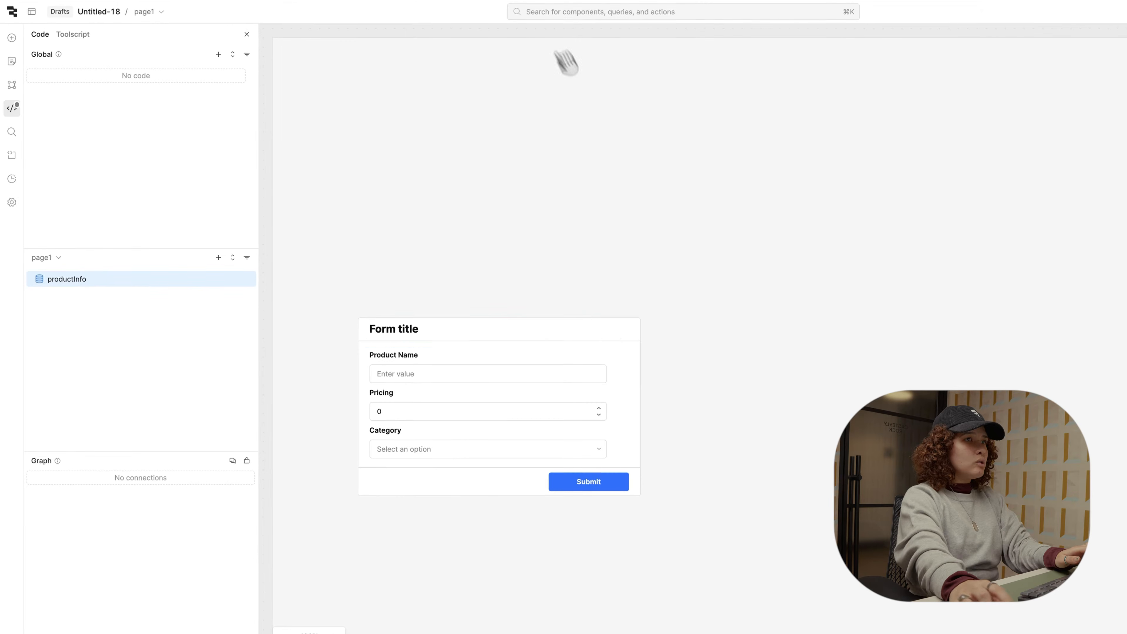
Step: Move the form up and place a products table beside it
left_click_drag(447, 350, 442, 178)
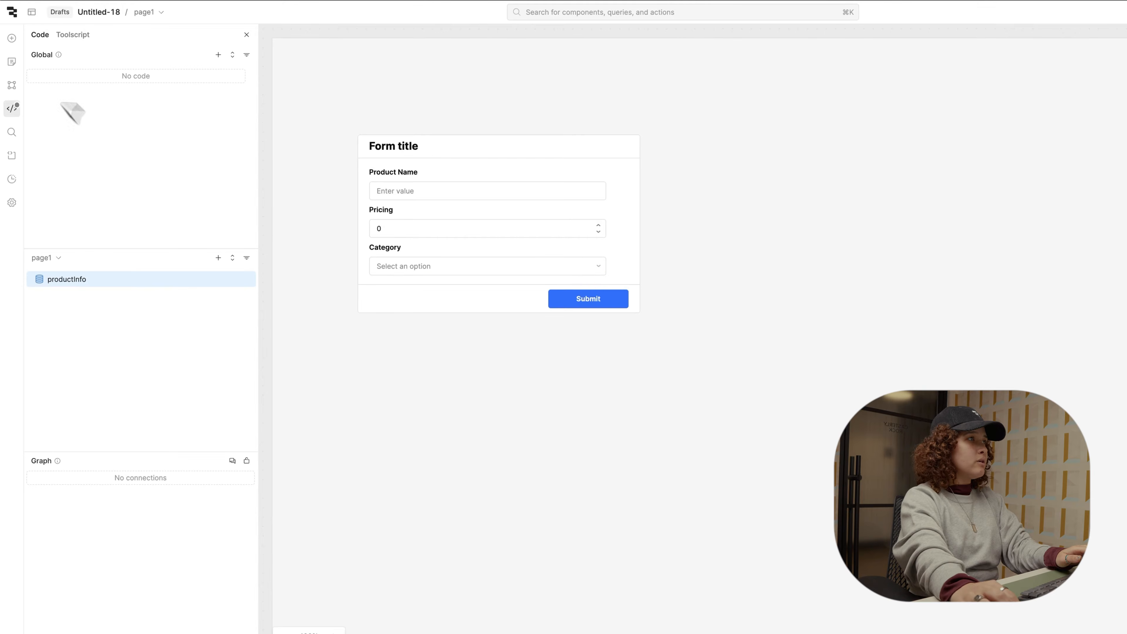
left_click(12, 39)
left_click_drag(52, 110, 721, 110)
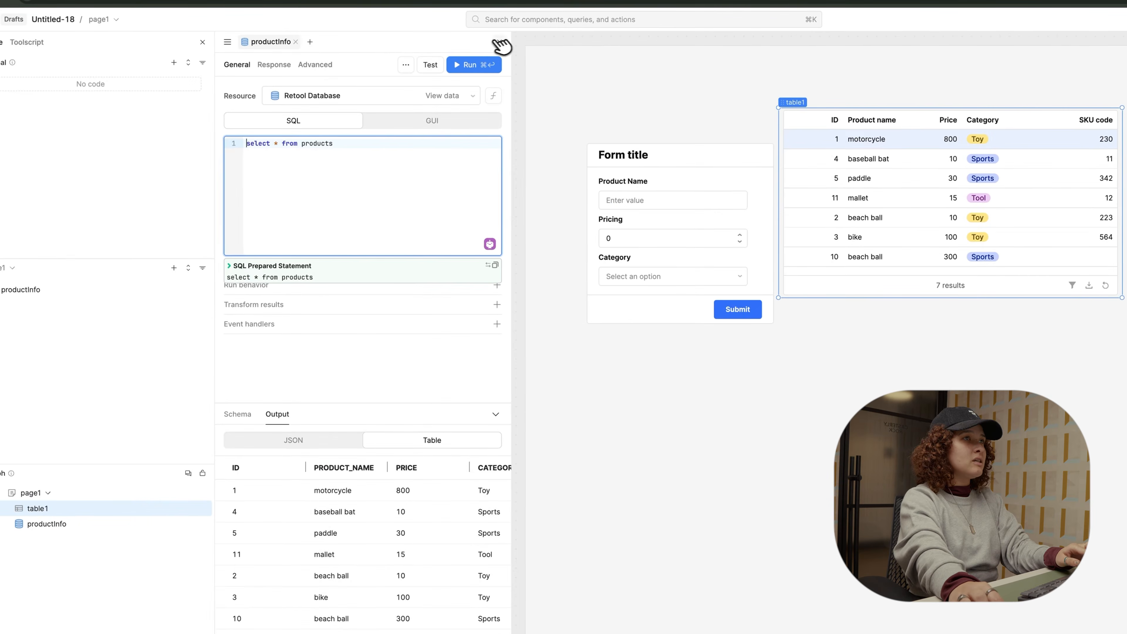
left_click(501, 44)
left_click(203, 42)
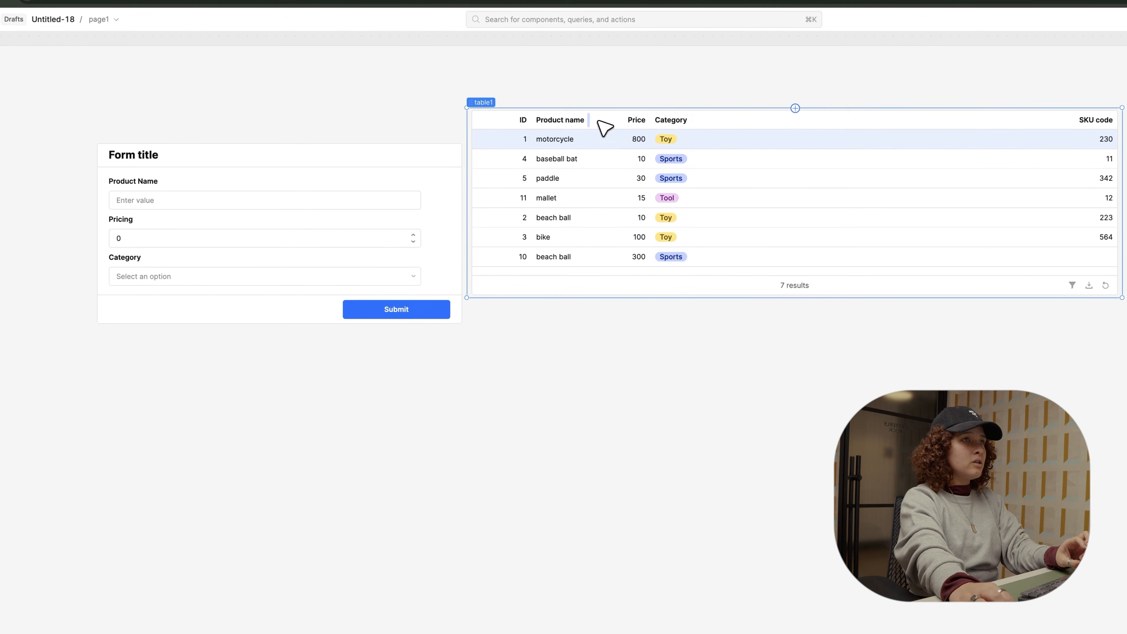
Step: Widen the Product name column and sort the table by ID ascending
left_click_drag(599, 122, 664, 125)
right_click(522, 126)
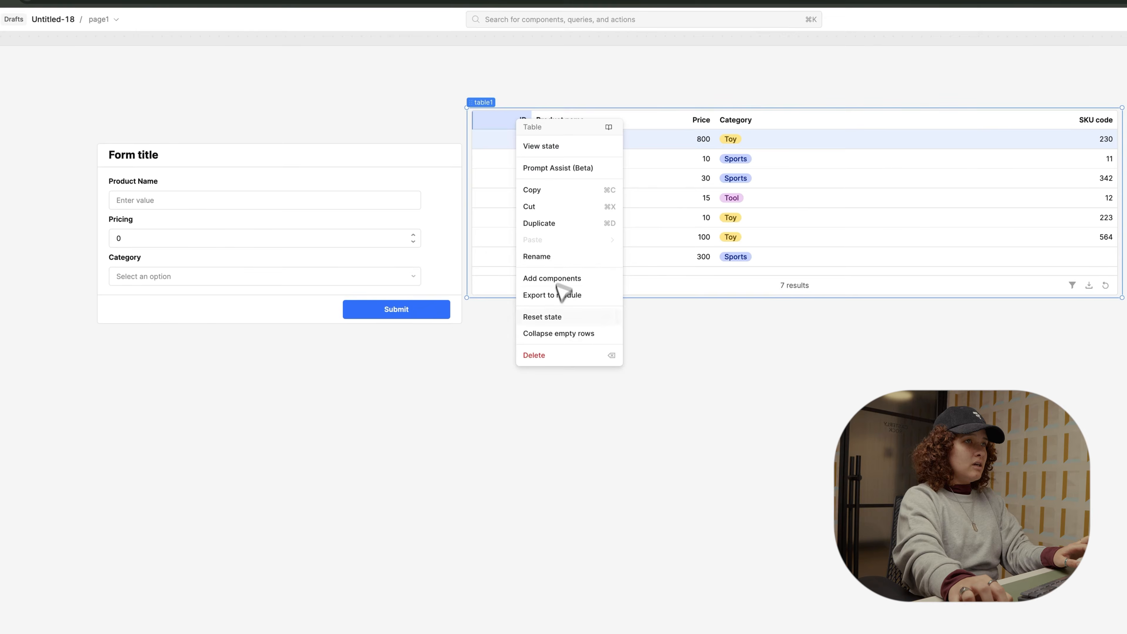
left_click(504, 153)
left_click(507, 120)
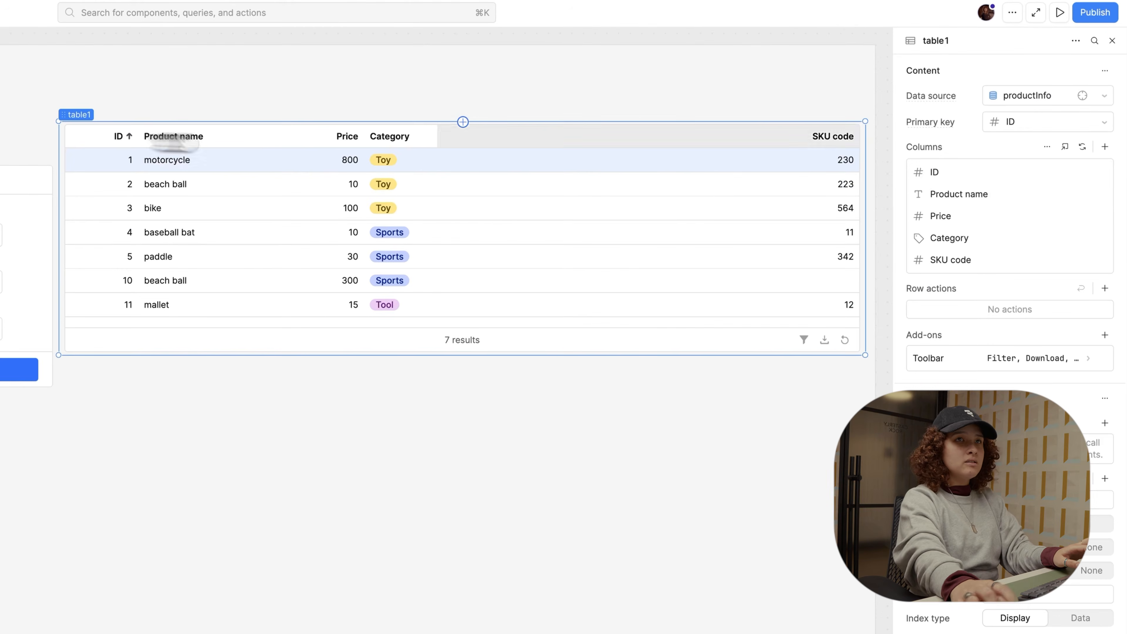
Step: Hide the ID column in table1 instead of deleting it
left_click(1042, 173)
left_click(936, 40)
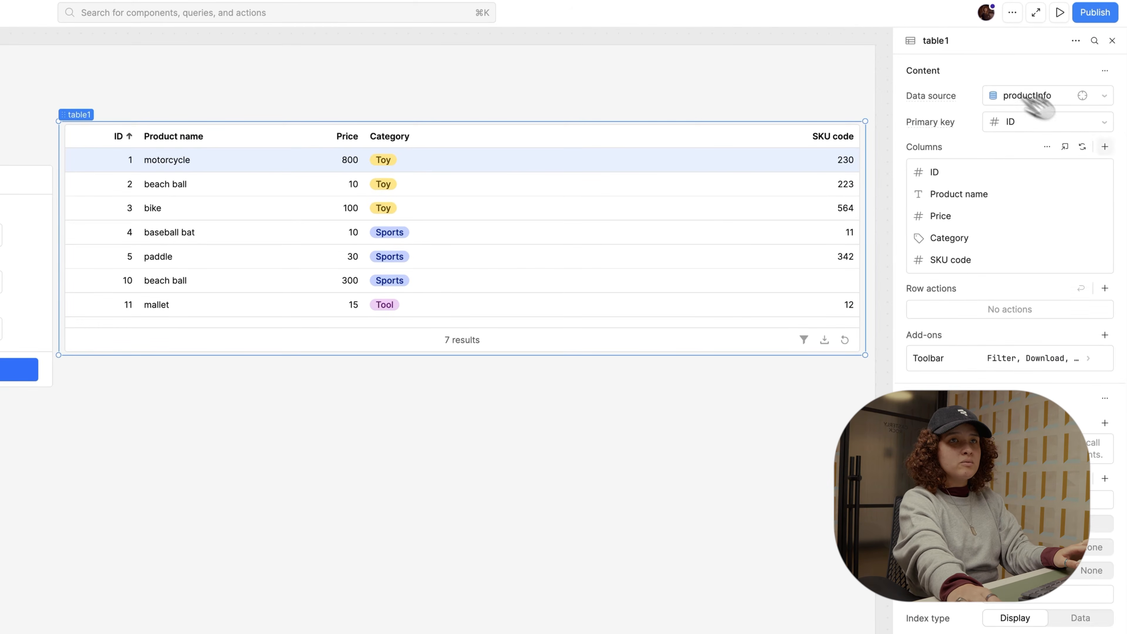
left_click(1099, 173)
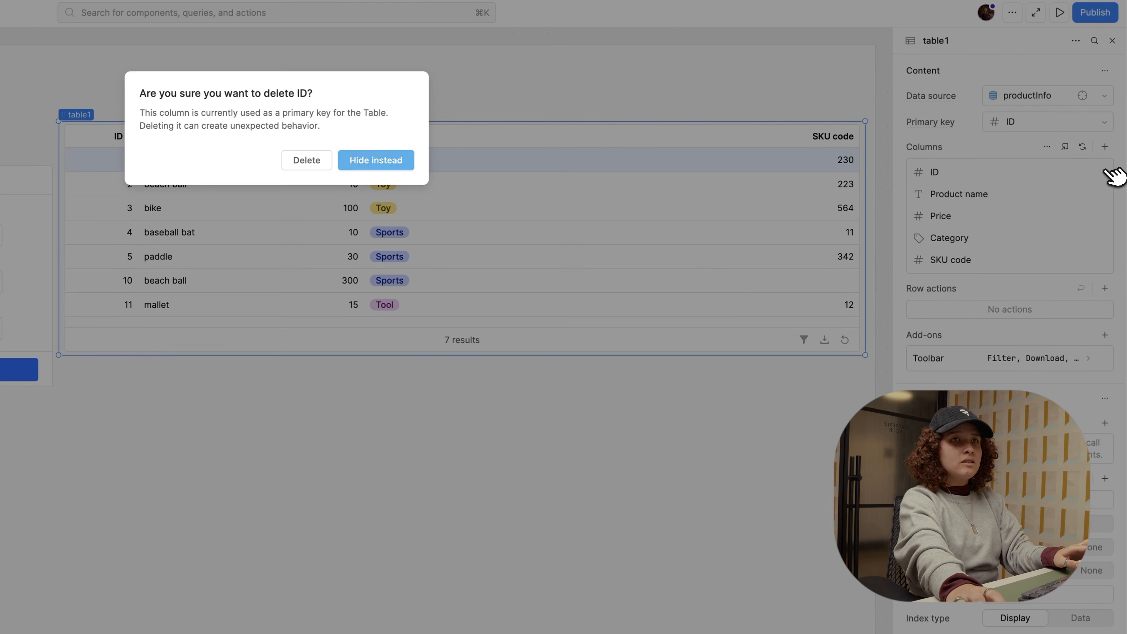
left_click(382, 160)
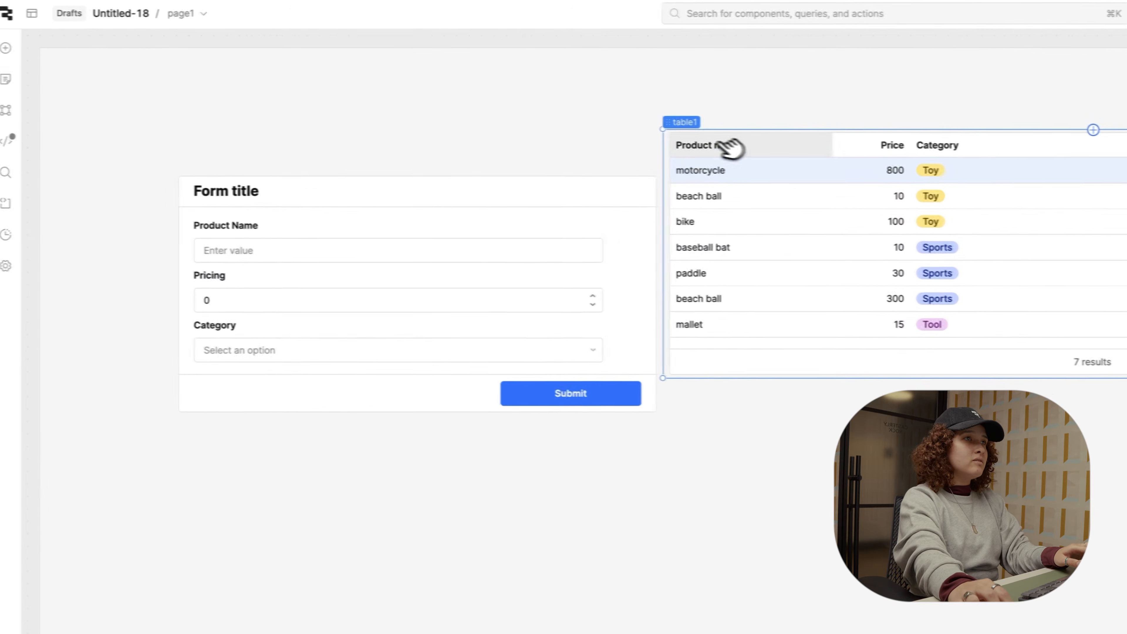
left_click(224, 200)
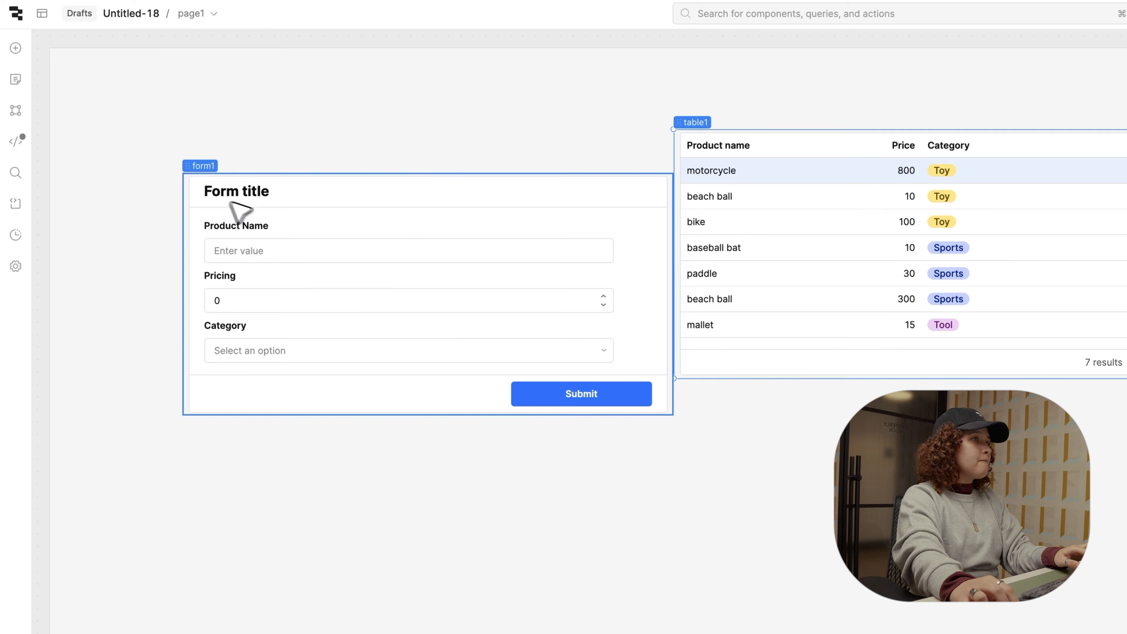
Step: Map the Category select's options from productInfo, labelling each option with item.category (Toy, Sports, Tool)
left_click(294, 351)
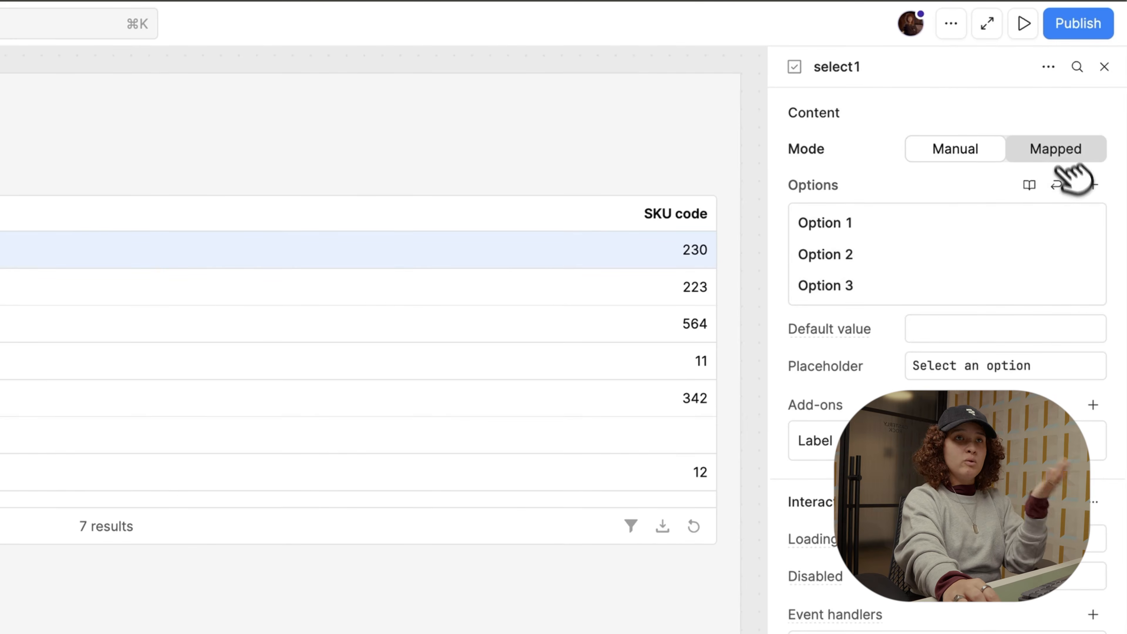
left_click(1062, 150)
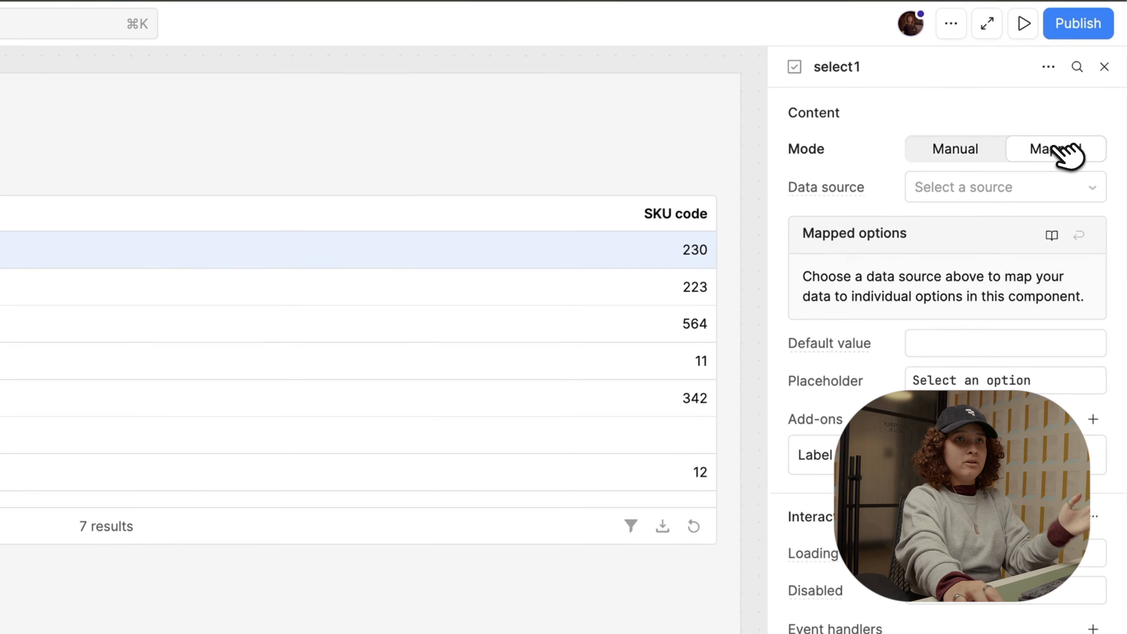
left_click(976, 195)
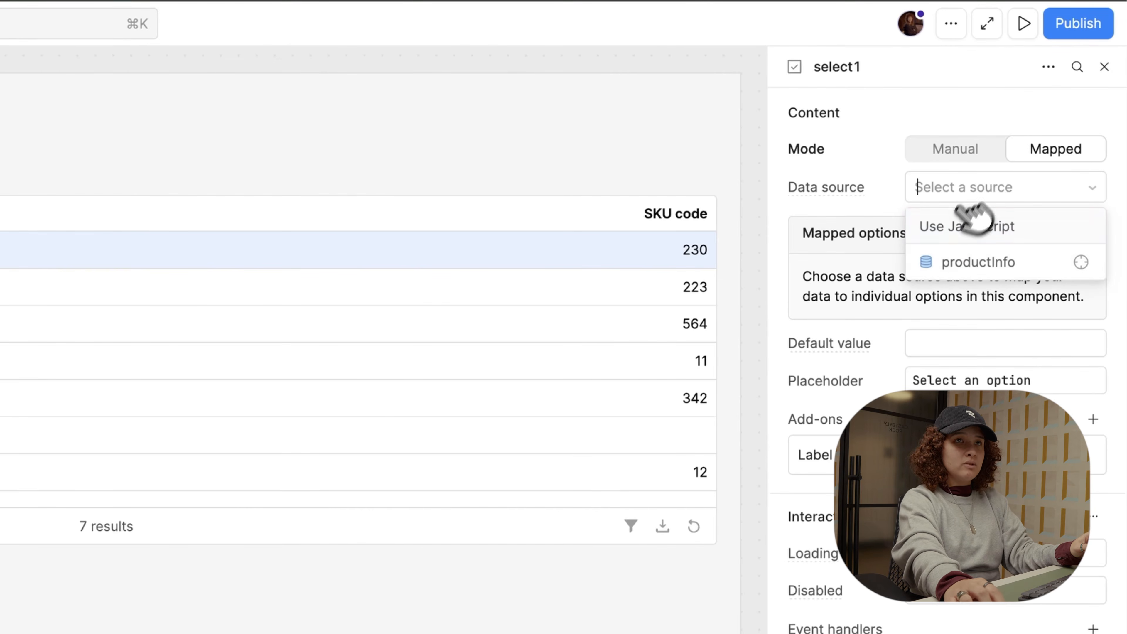
left_click(945, 264)
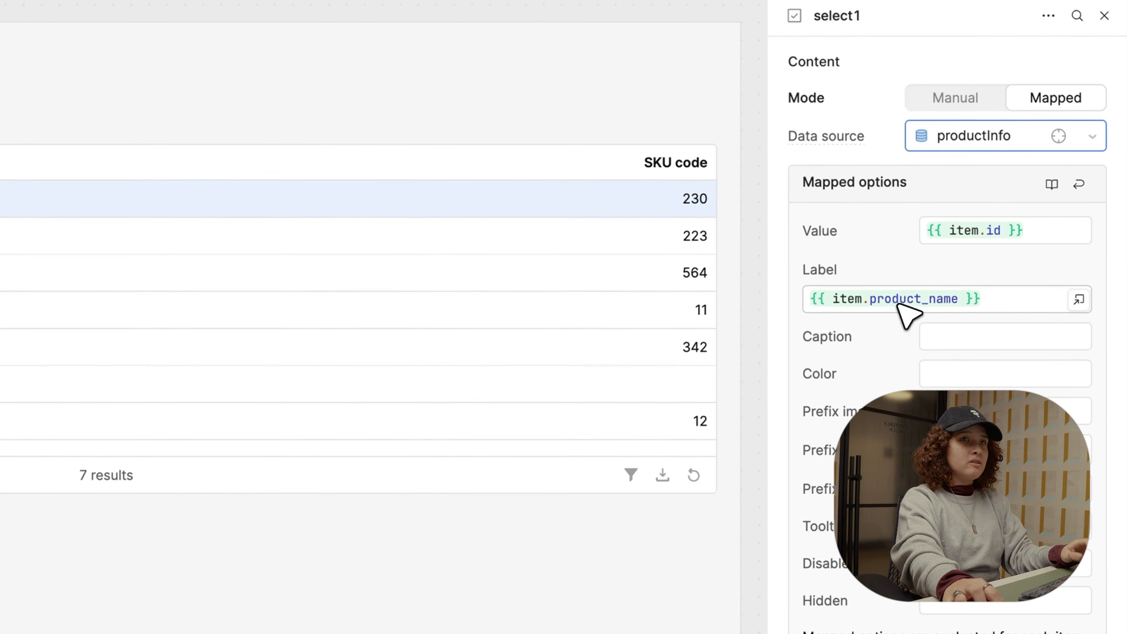
double_click(897, 305)
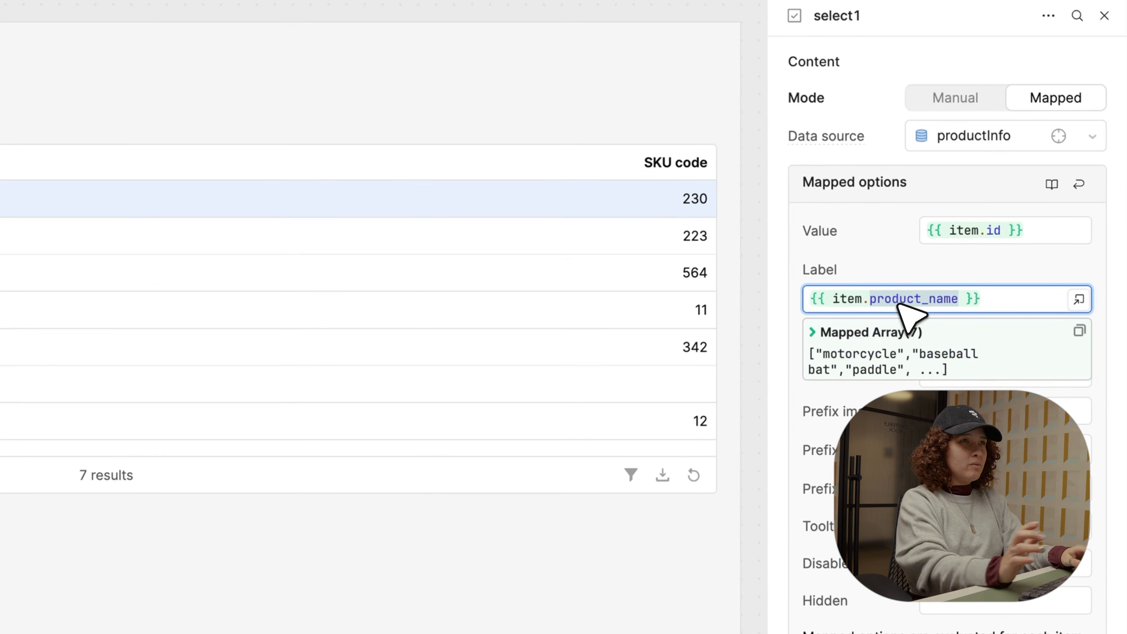
type("category")
left_click(290, 383)
left_click(257, 240)
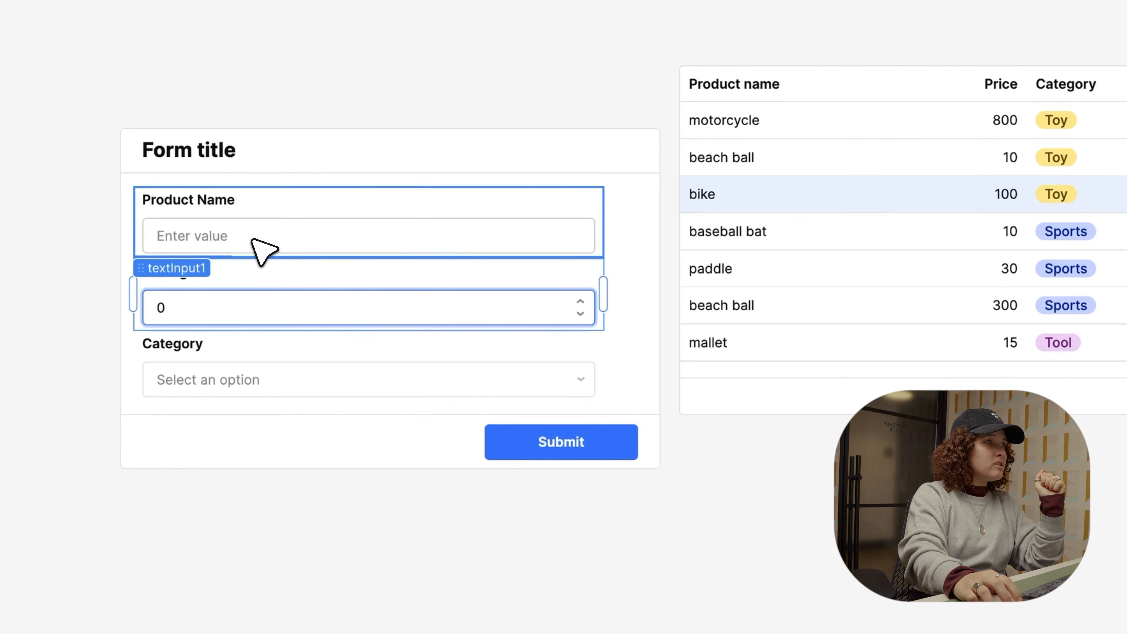
Step: Create a new Retool Database resource query in GUI mode
left_click(492, 458)
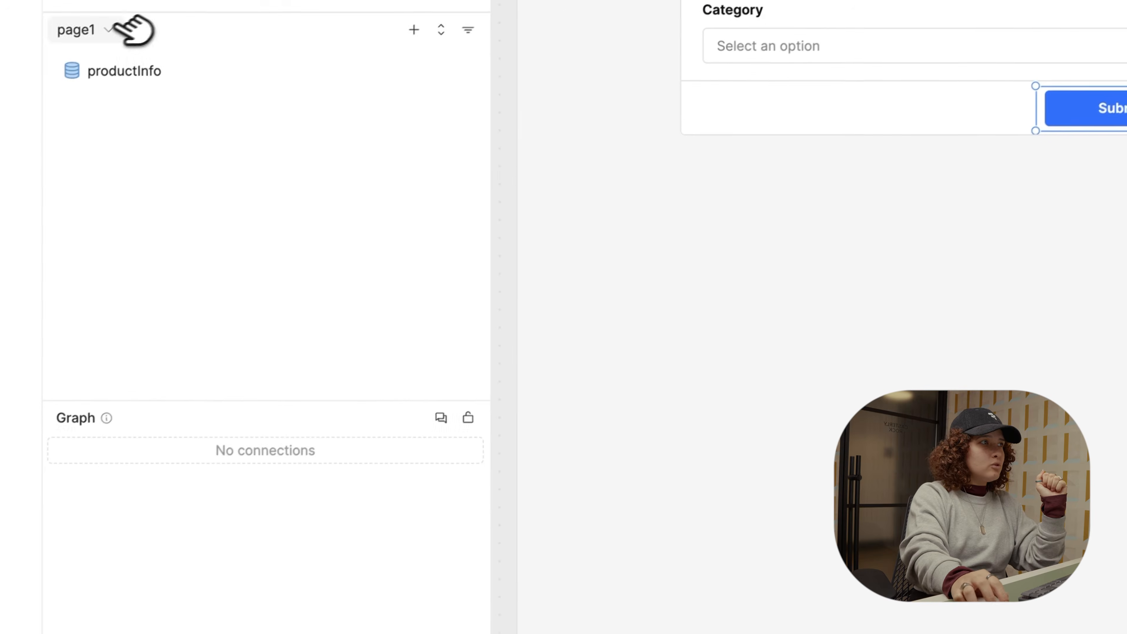
left_click(421, 28)
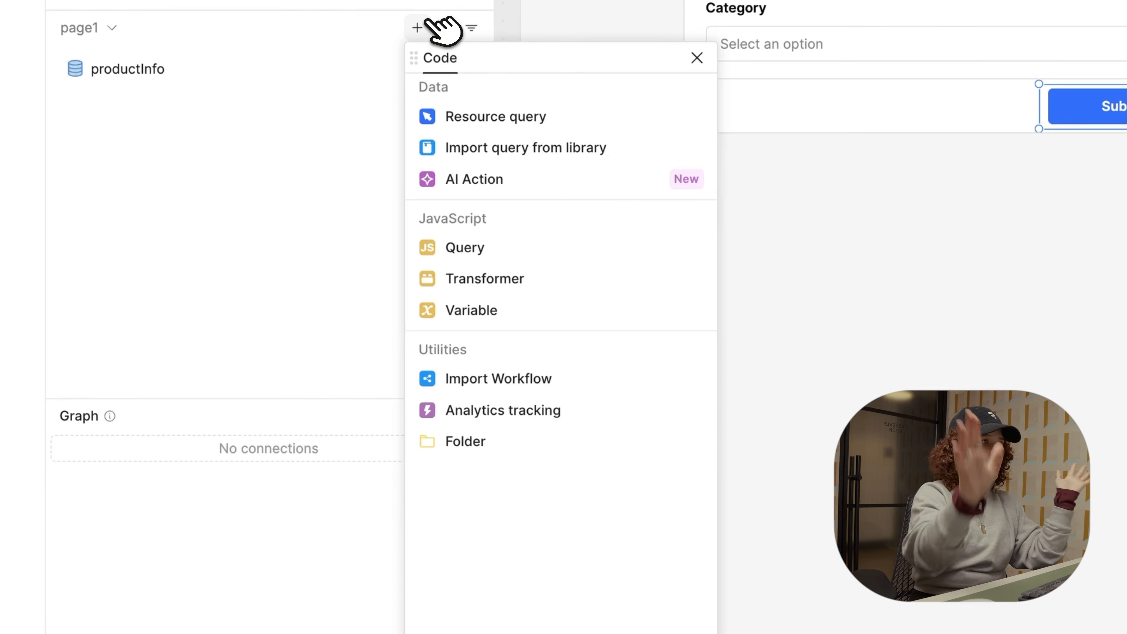
left_click(463, 118)
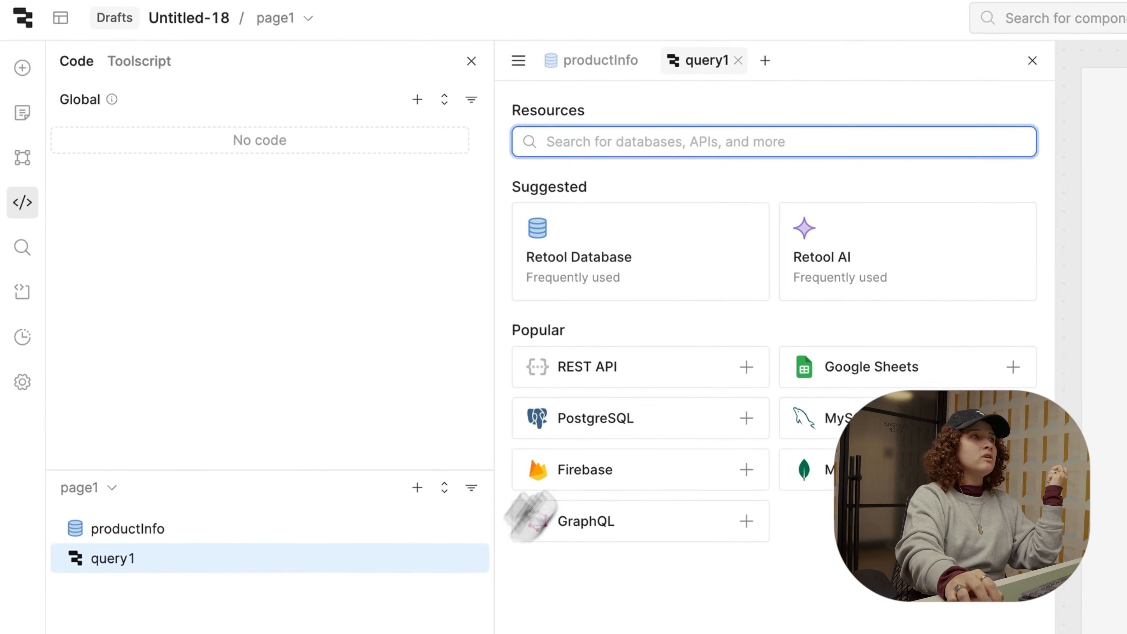
left_click(686, 288)
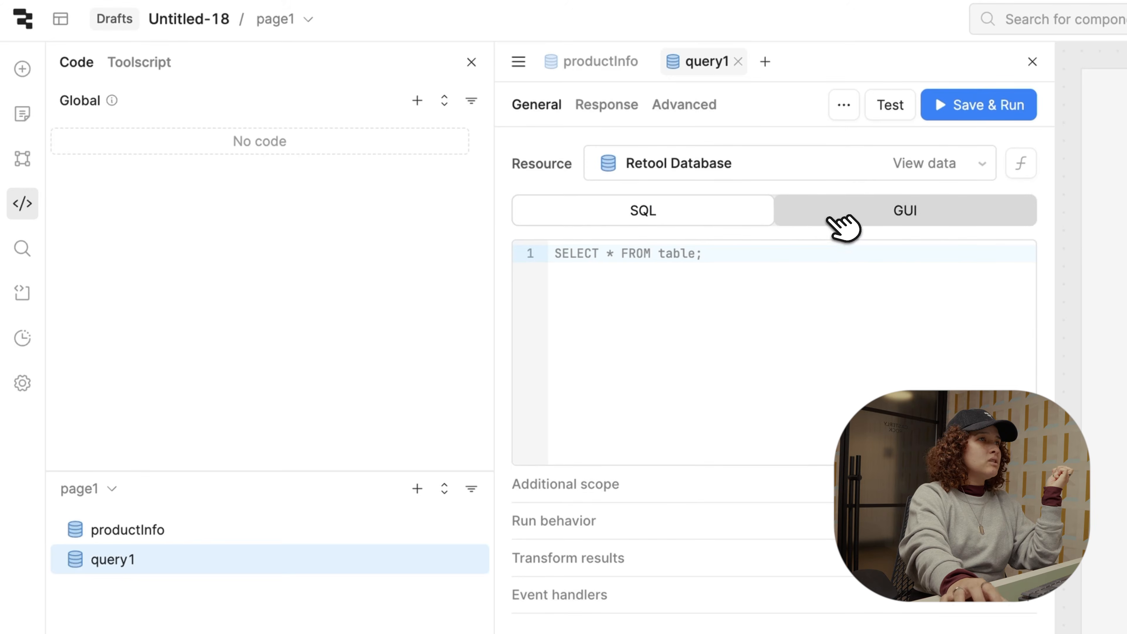
left_click(841, 216)
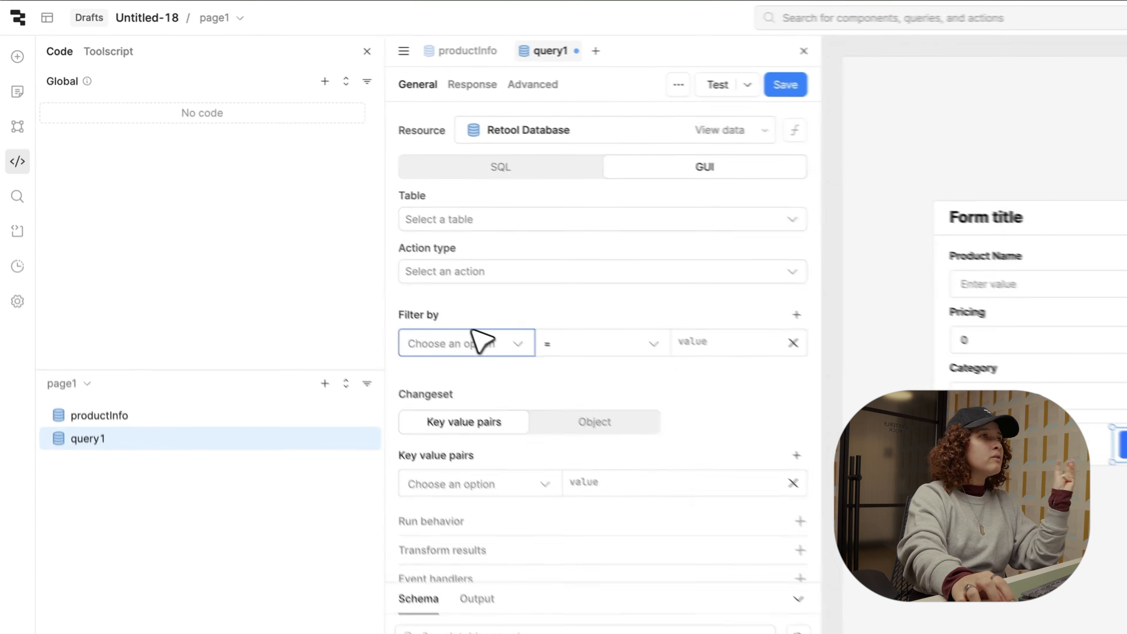
Step: Set the query to the products table with the update-or-create (upsert) action
left_click(639, 279)
type("pero")
key("BackSpace")
key("BackSpace")
key("BackSpace")
type("ro")
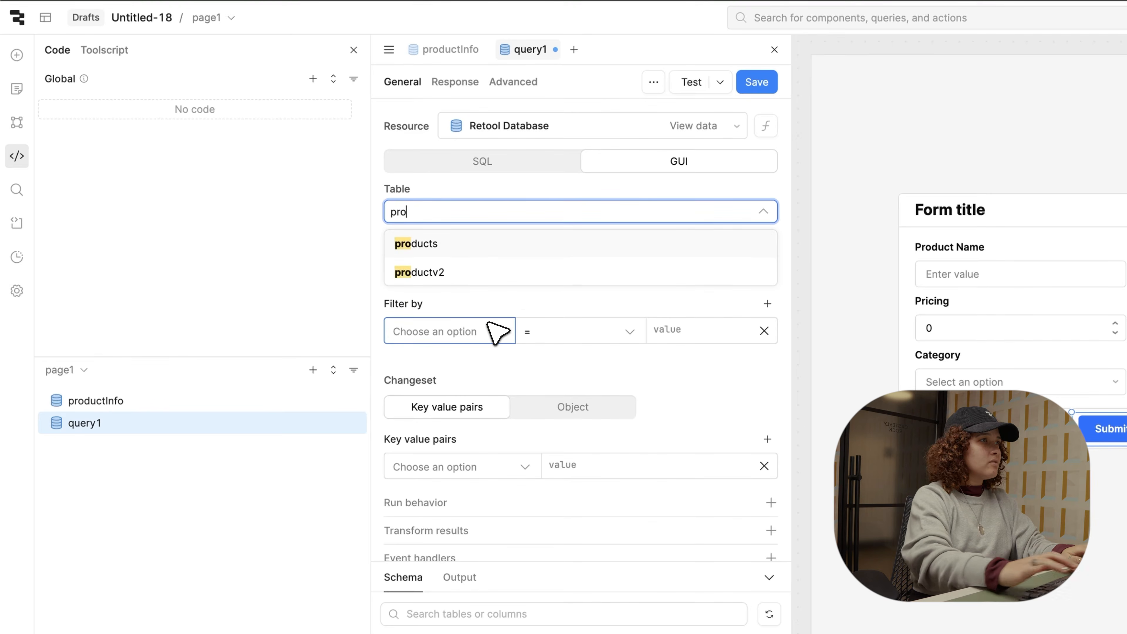
left_click(464, 246)
left_click(467, 263)
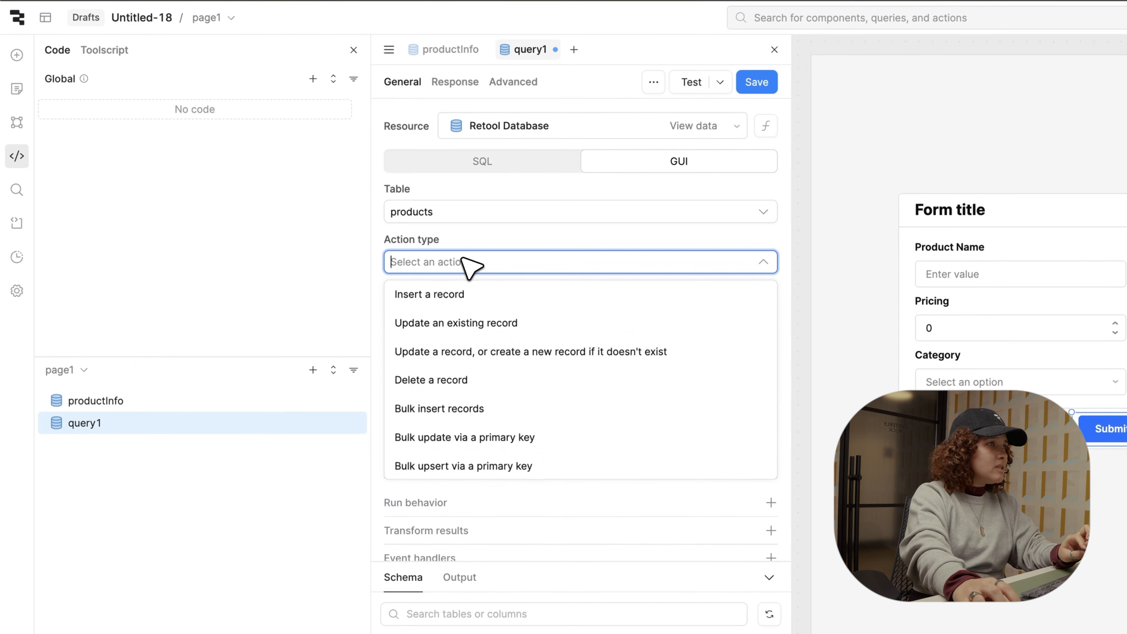
left_click(469, 355)
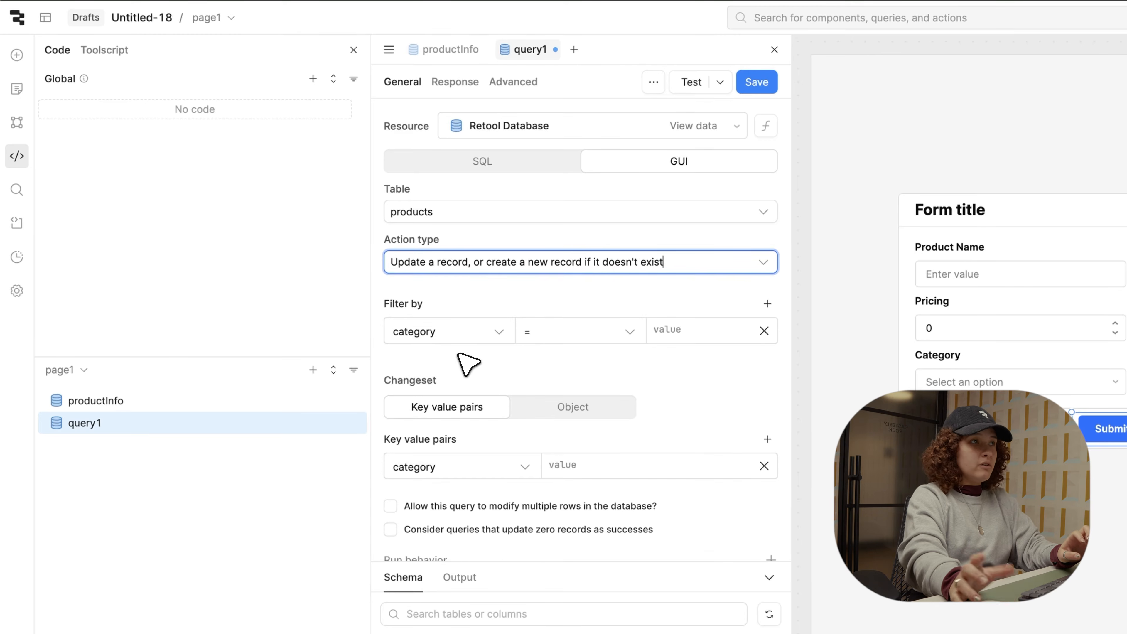
Step: Filter the upsert on product_name equal to {{ textInput1.value }}
left_click(474, 334)
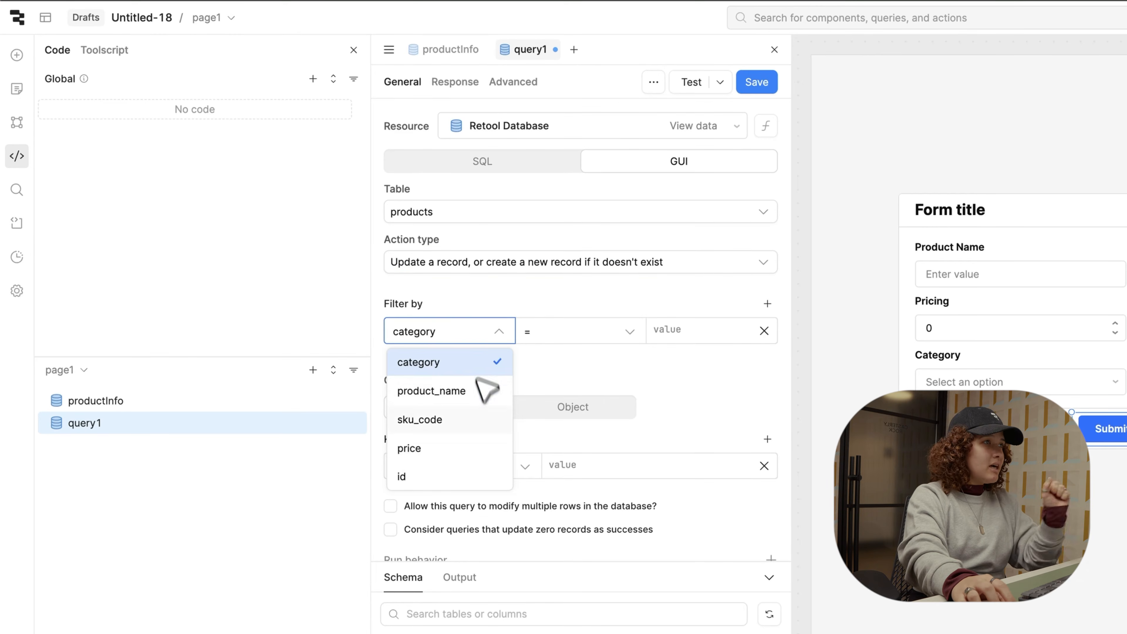
left_click(481, 396)
left_click(682, 331)
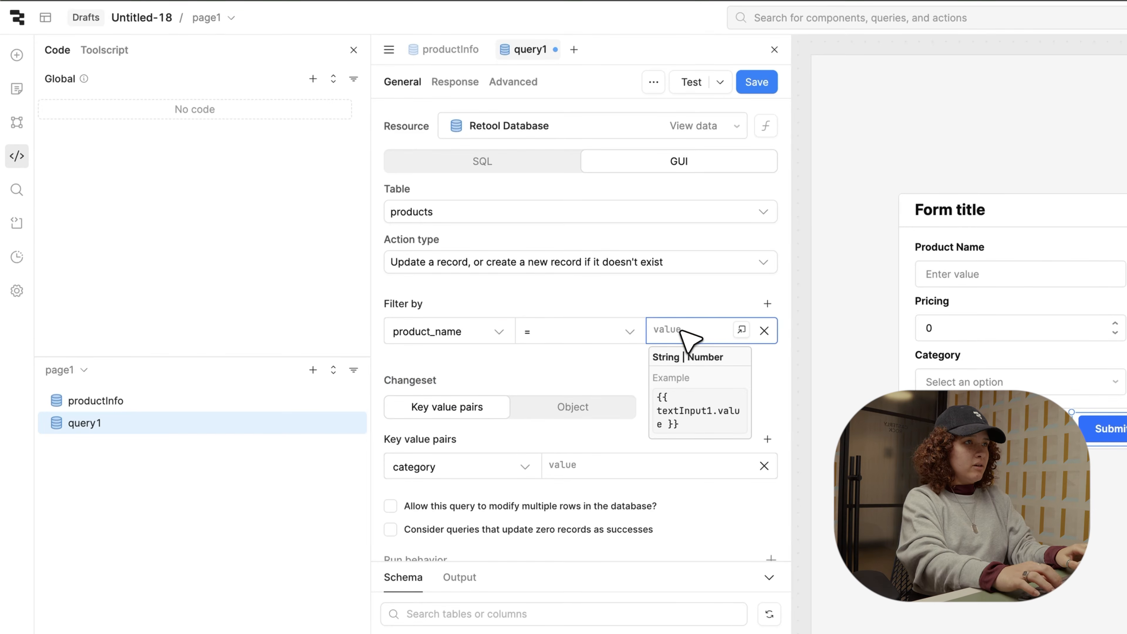
type("{{ ")
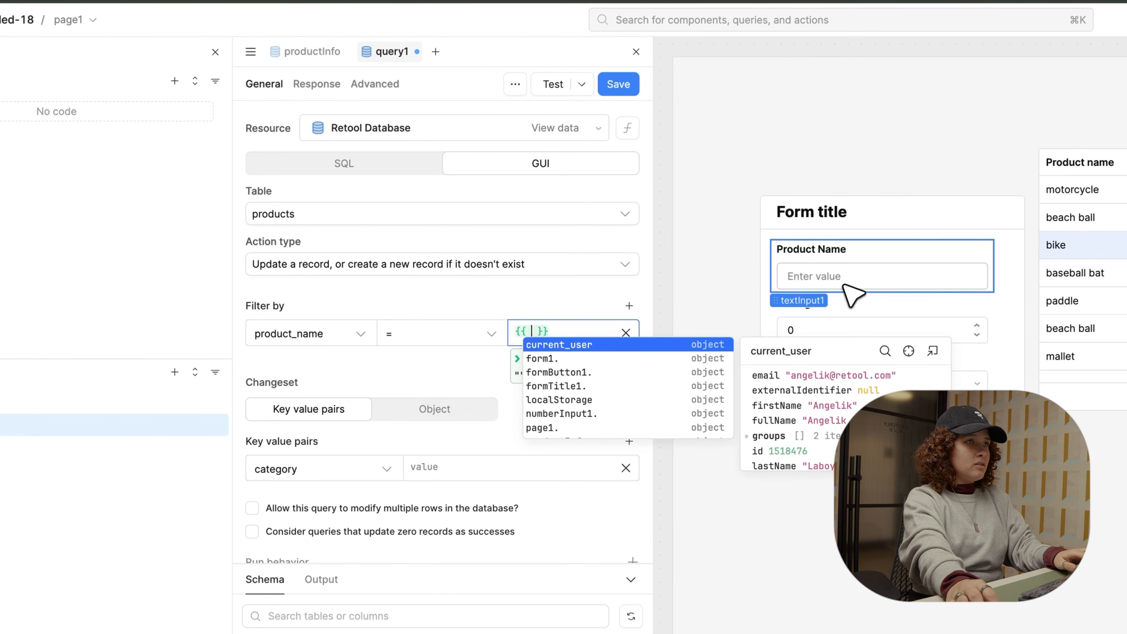
type("textInput1.v")
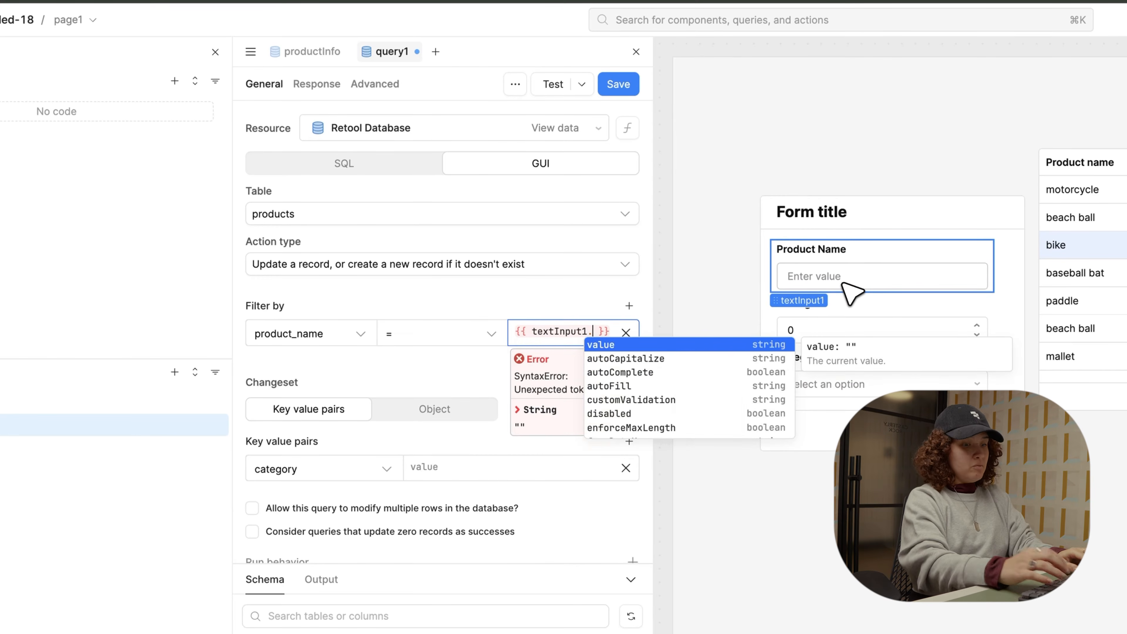
type("alue")
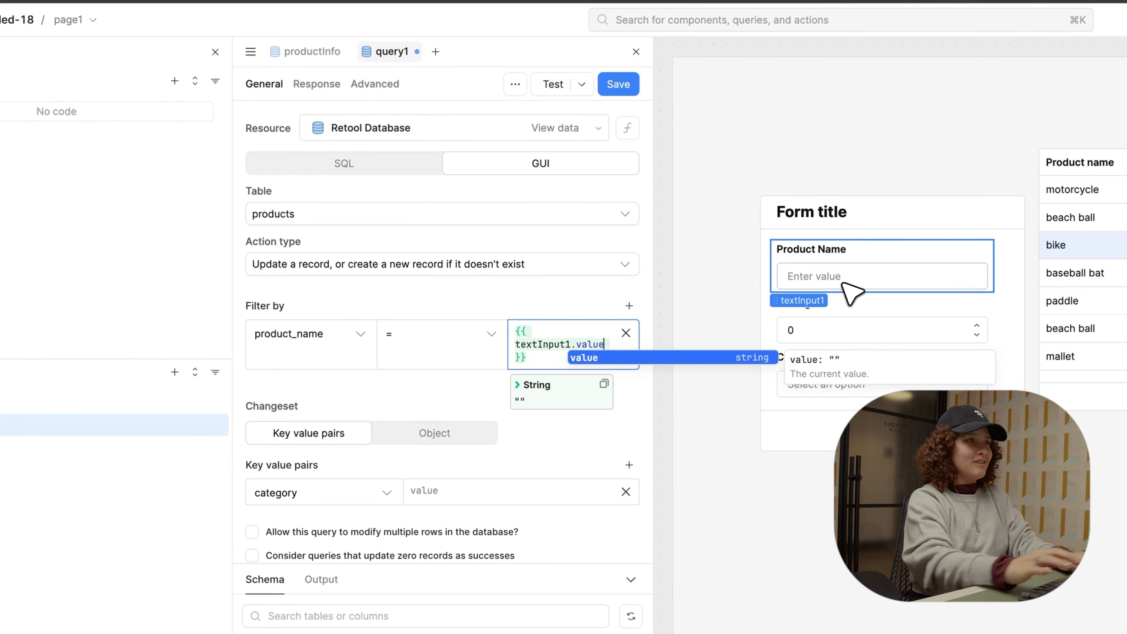
left_click(515, 296)
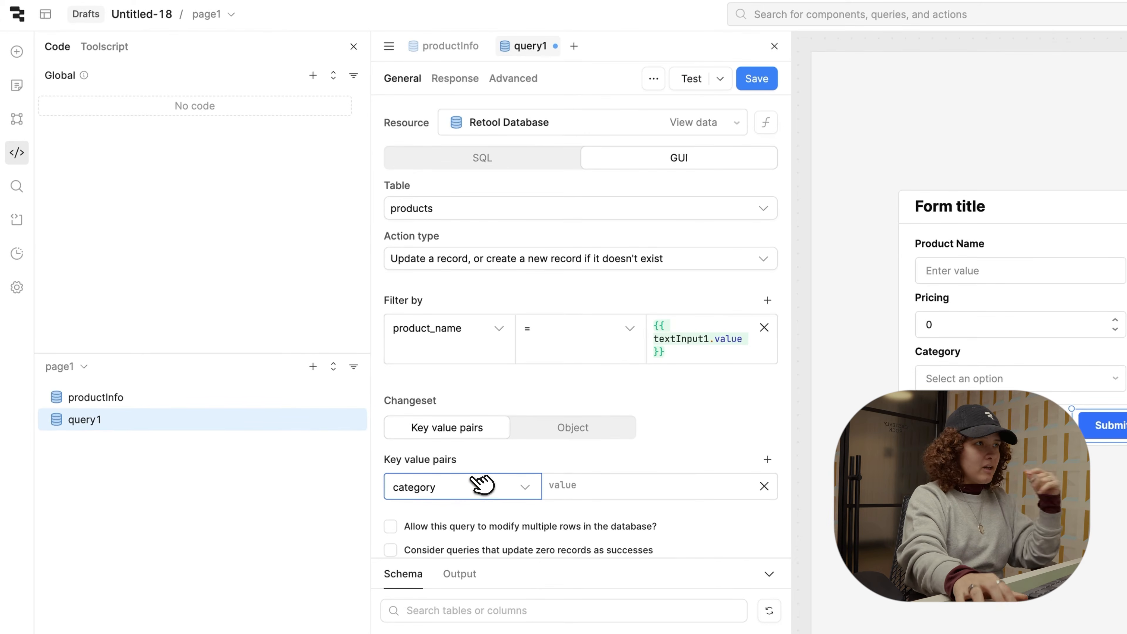
Step: Set the changeset's product_name value to {{ textInput1.value }}
left_click(483, 487)
left_click(463, 554)
left_click(612, 487)
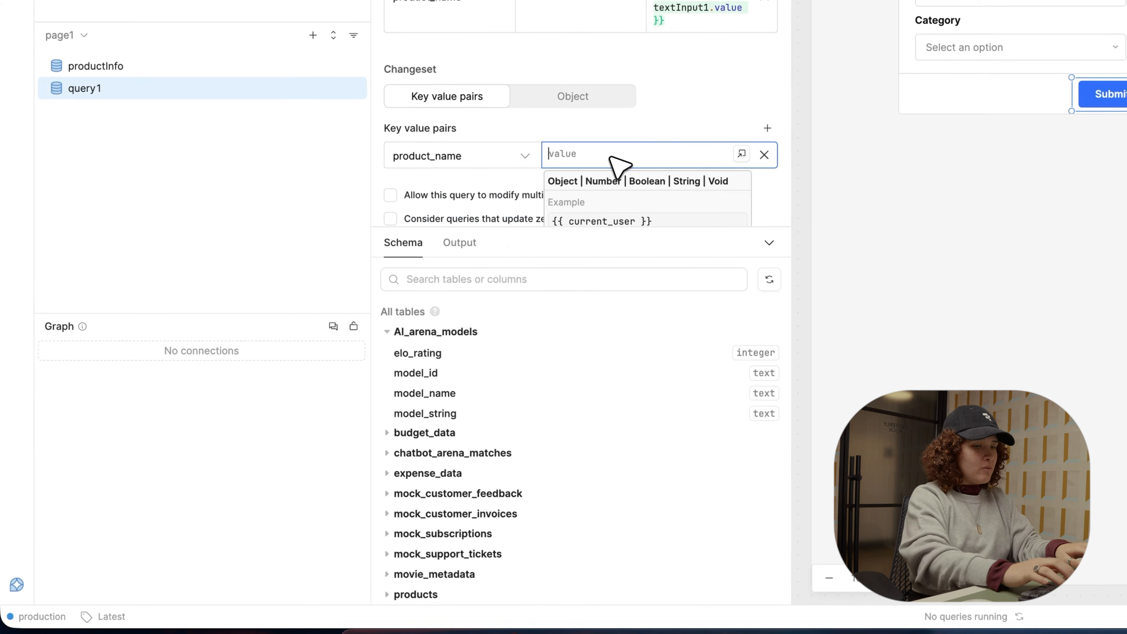
type("{{ textInput1.v")
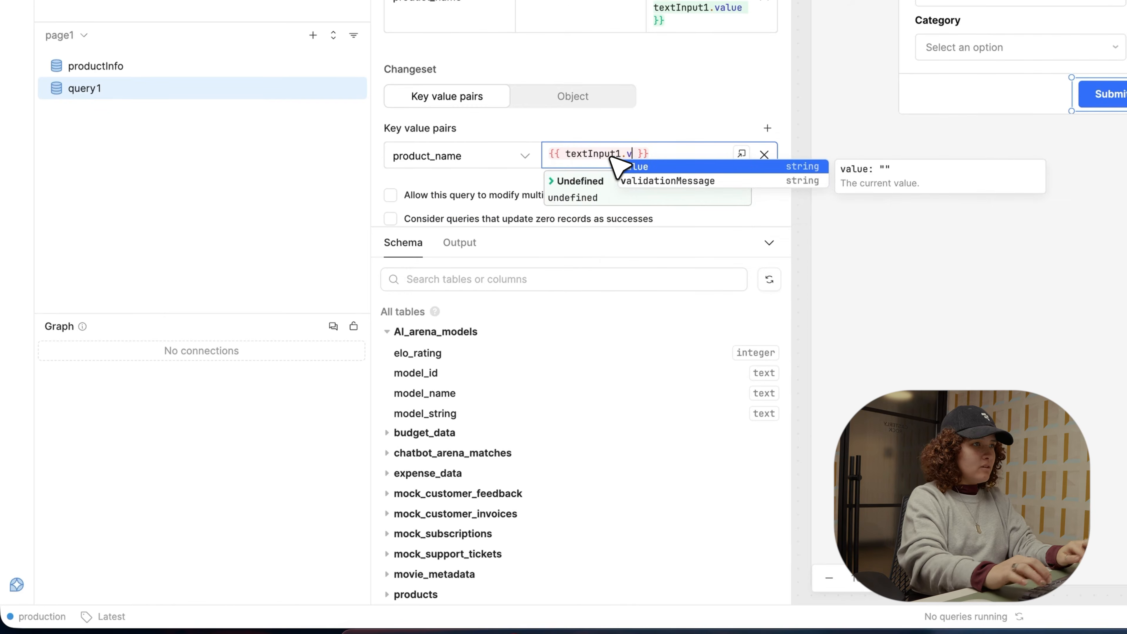
type("alue")
Step: Add a price changeset pair with the value {{ numberInput1.value }}
left_click(767, 128)
left_click(448, 182)
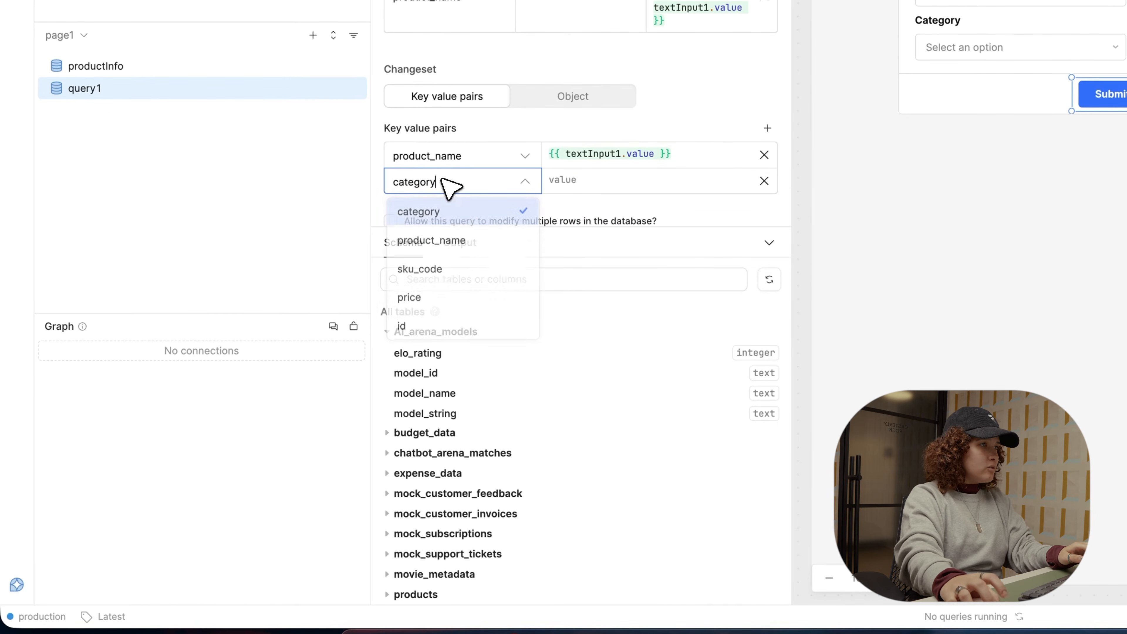
left_click(446, 296)
left_click(616, 186)
type("{{pr")
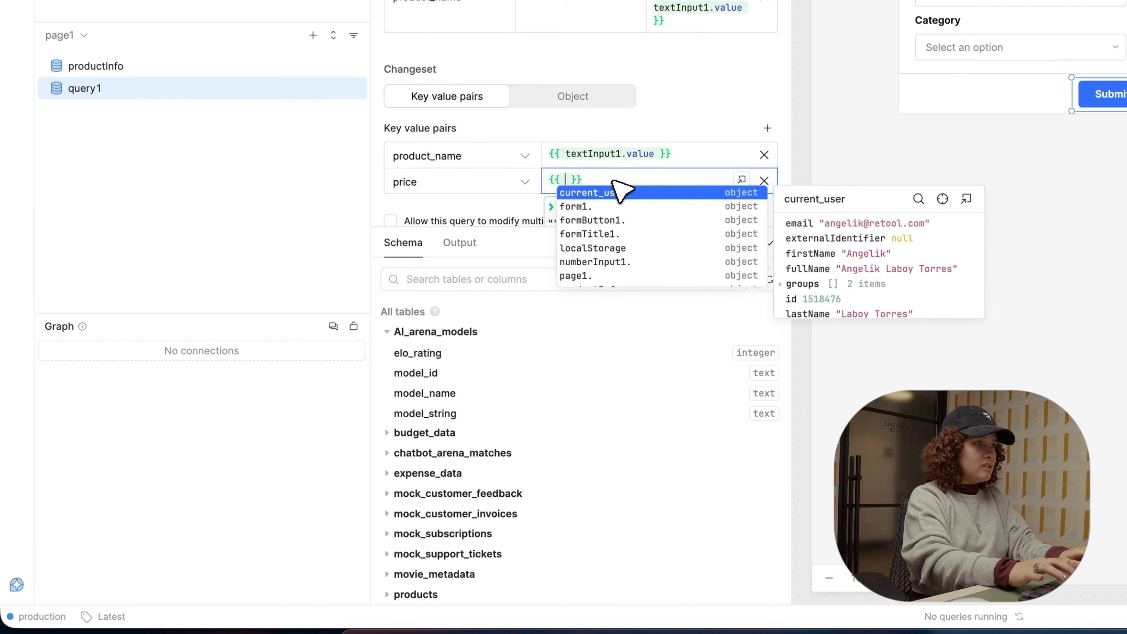
key("BackSpace")
key("BackSpace")
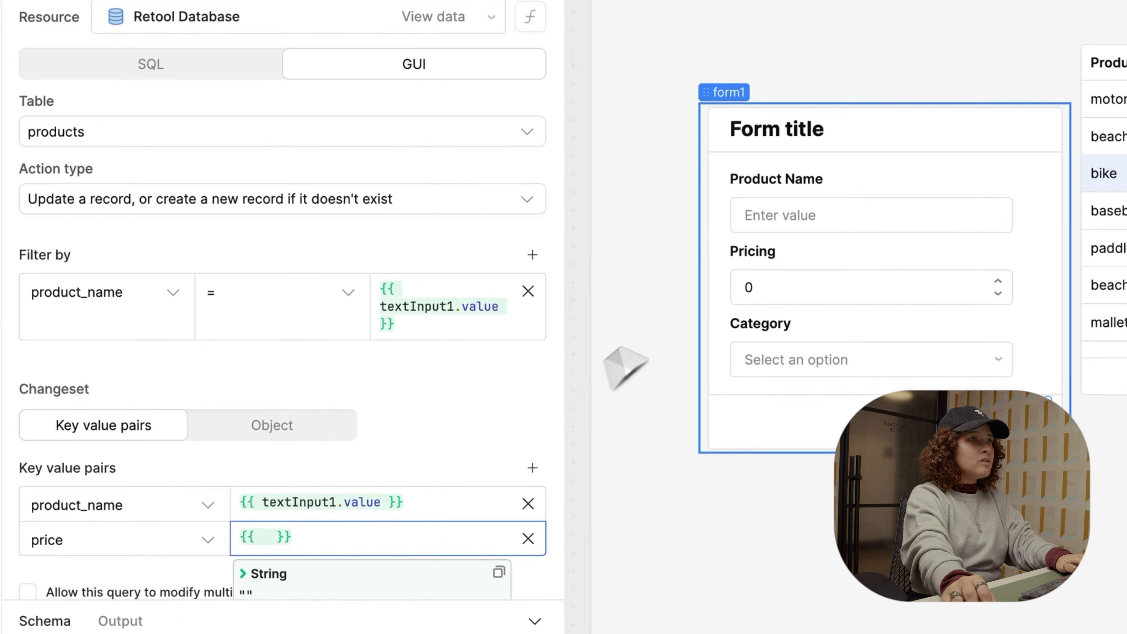
type("numberInput1.value")
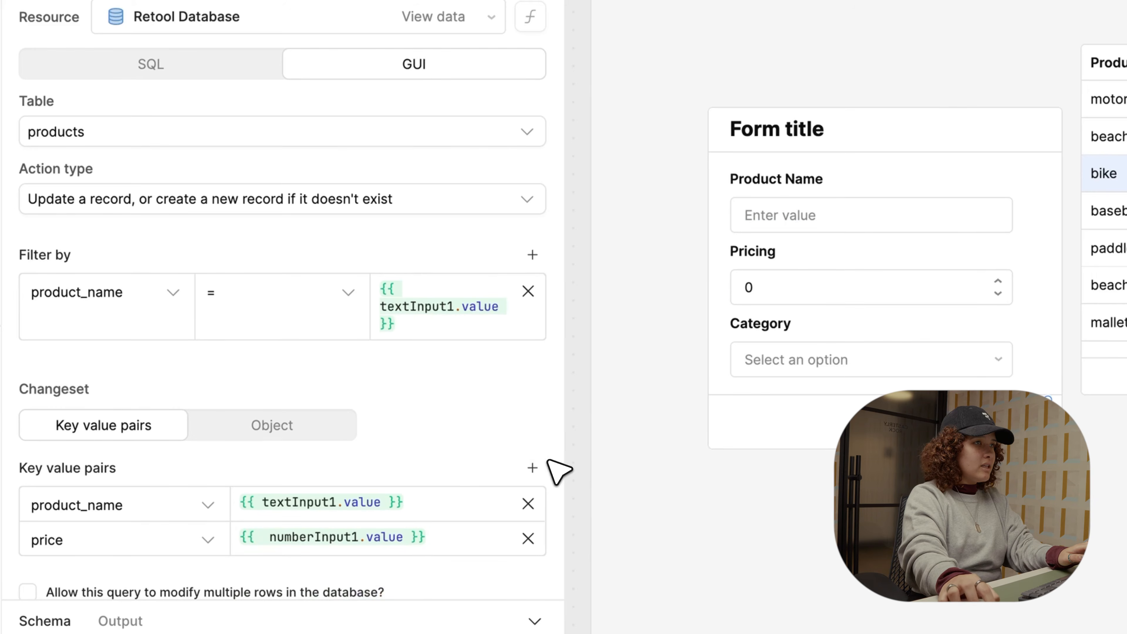
Step: Add a category changeset pair whose value references select1
left_click(532, 467)
scroll(184, 513, "down", 2)
left_click(182, 481)
left_click(265, 474)
type("{[")
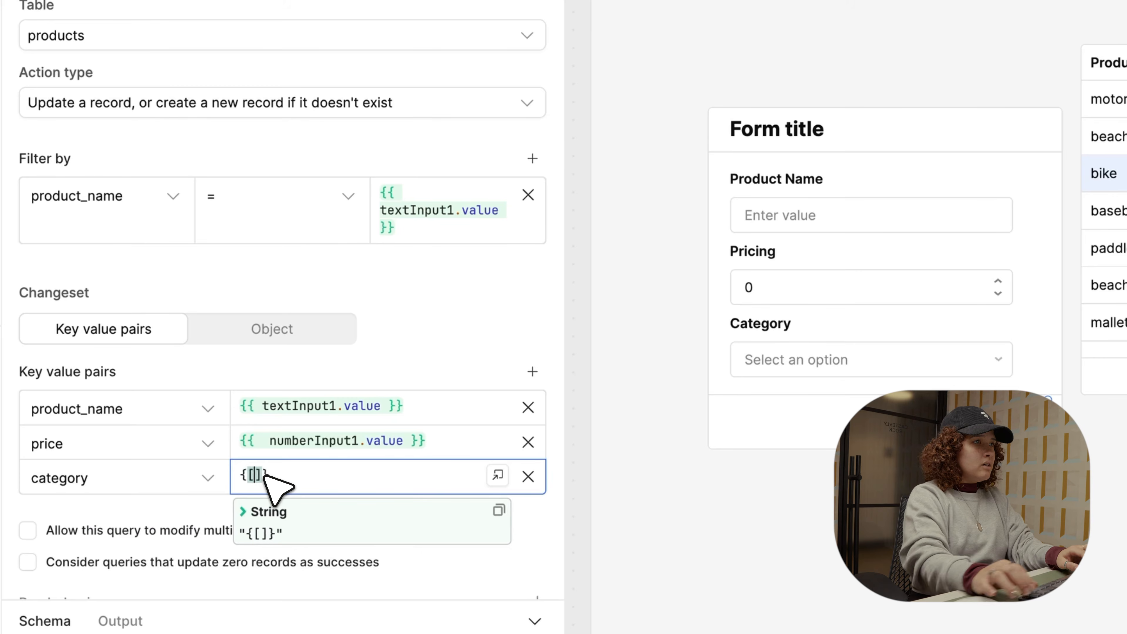
key("BackSpace")
key("BackSpace")
type("{{ ")
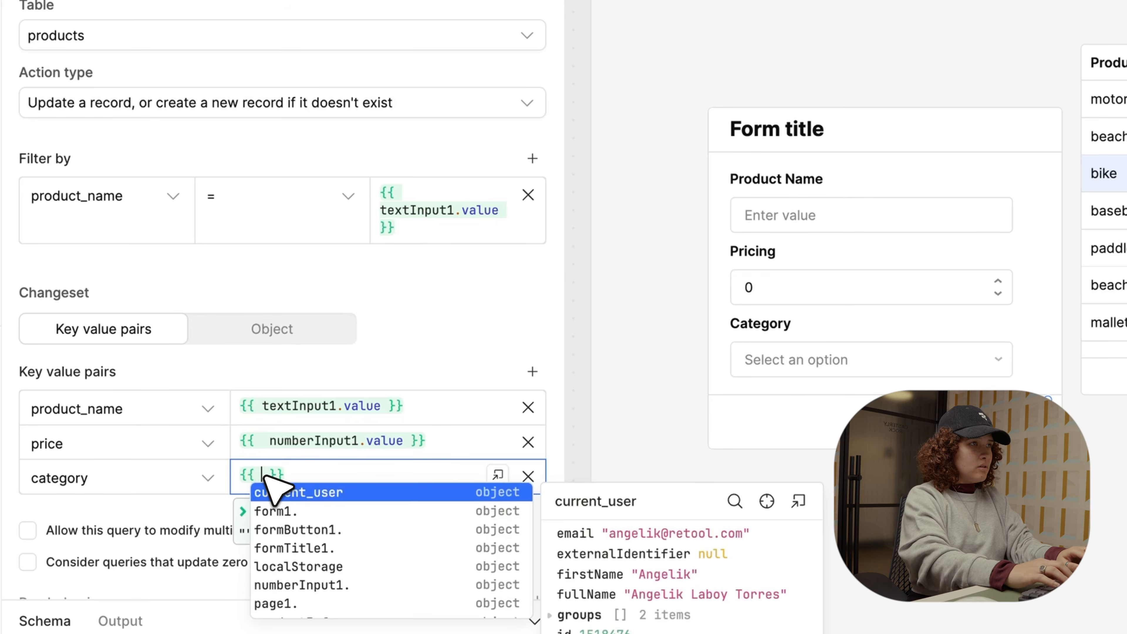
type("s ")
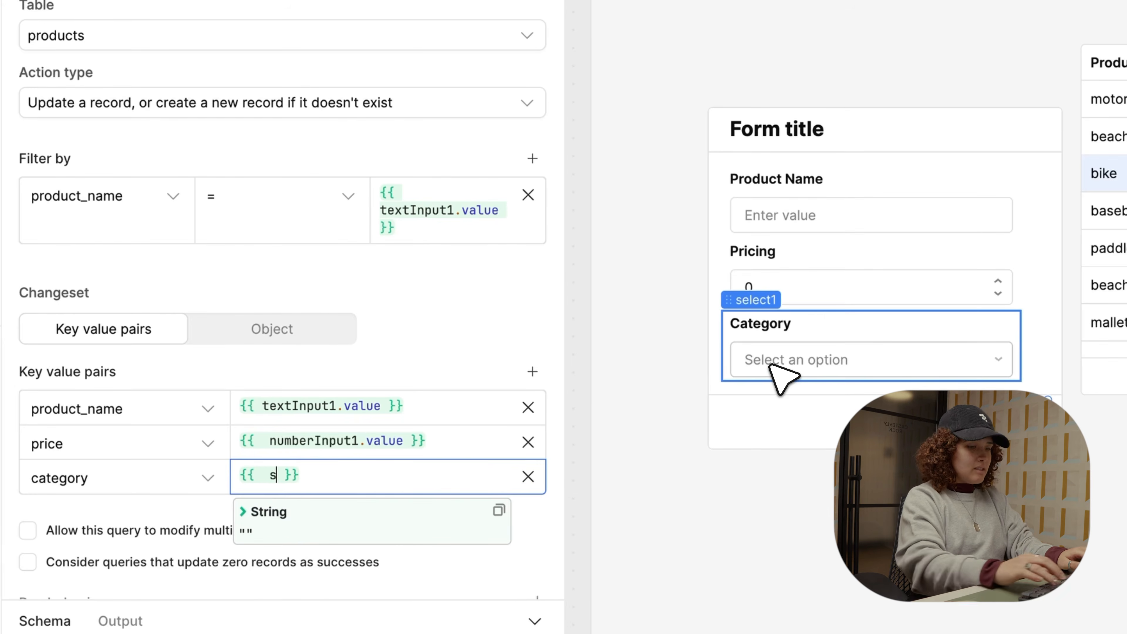
type("elect1.data")
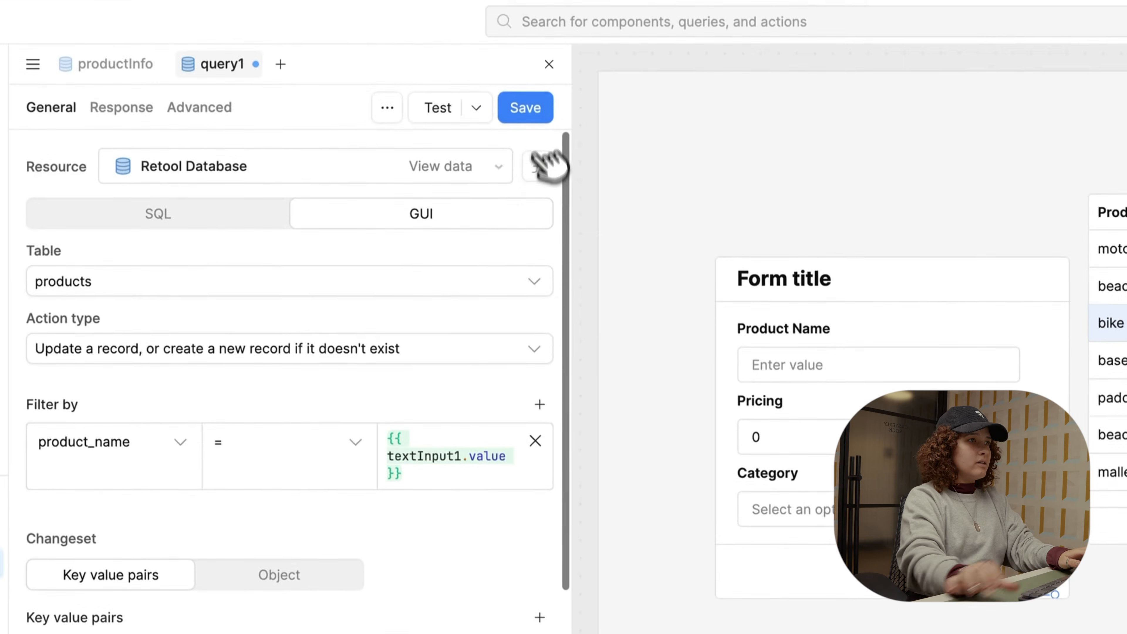
Step: Fill the form with product name Hammer, price 19 and category Tool
type("Hammer")
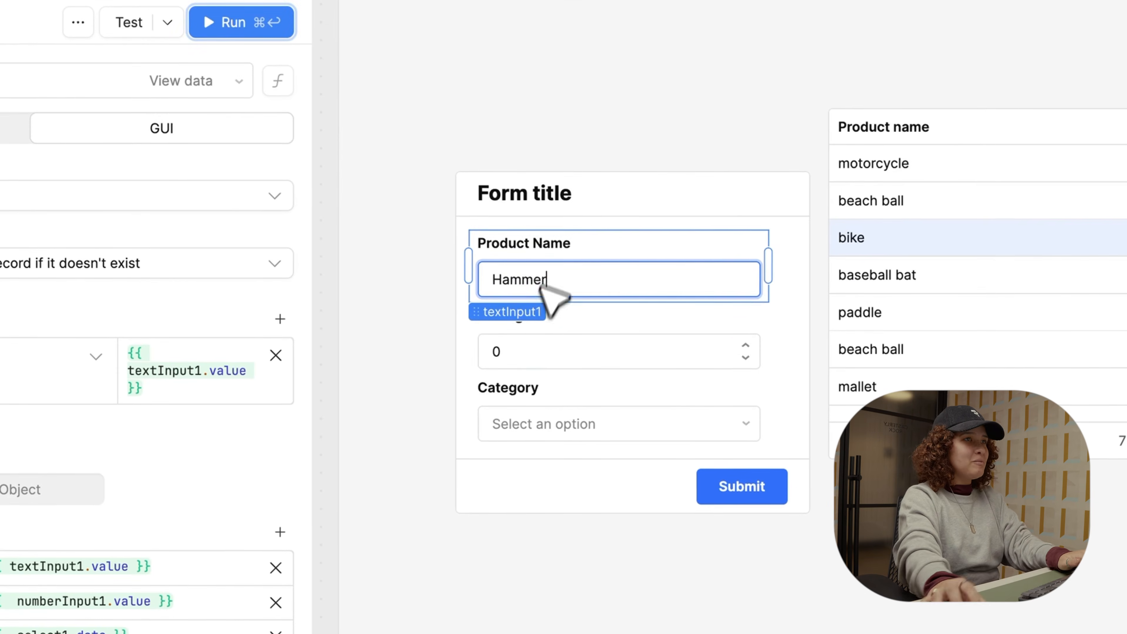
left_click(786, 437)
key("BackSpace")
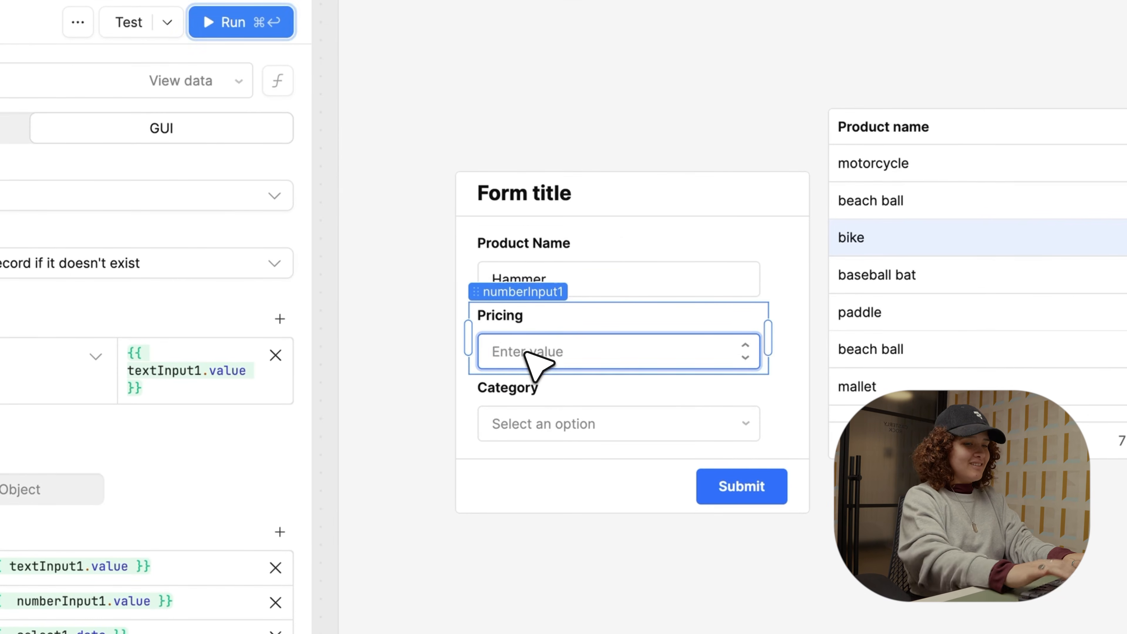
key("Down")
left_click(539, 421)
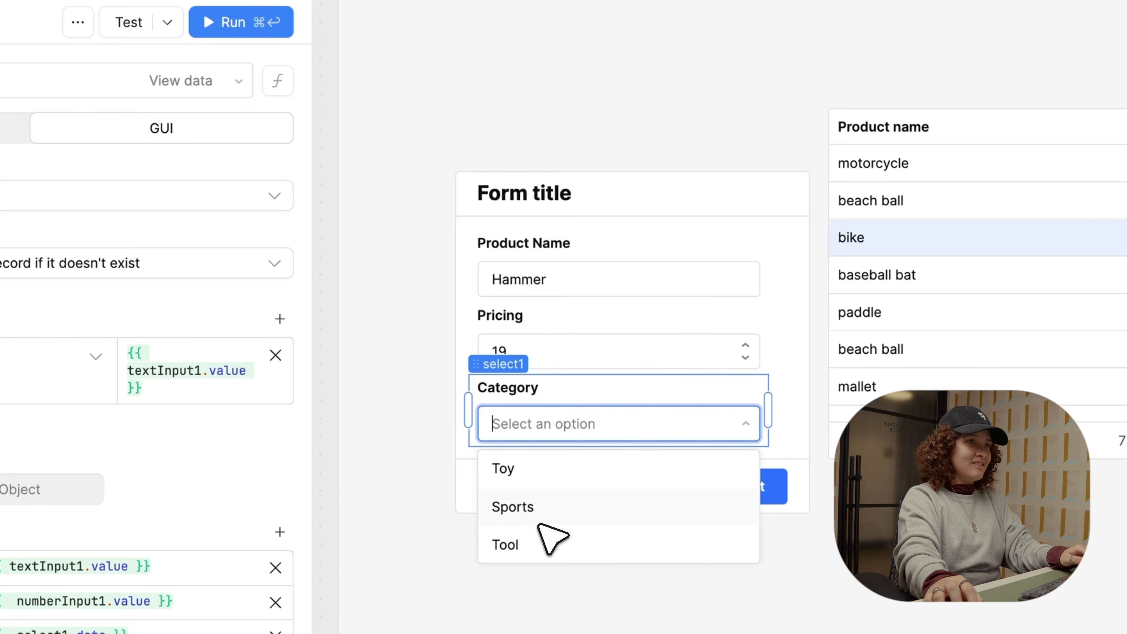
left_click(536, 537)
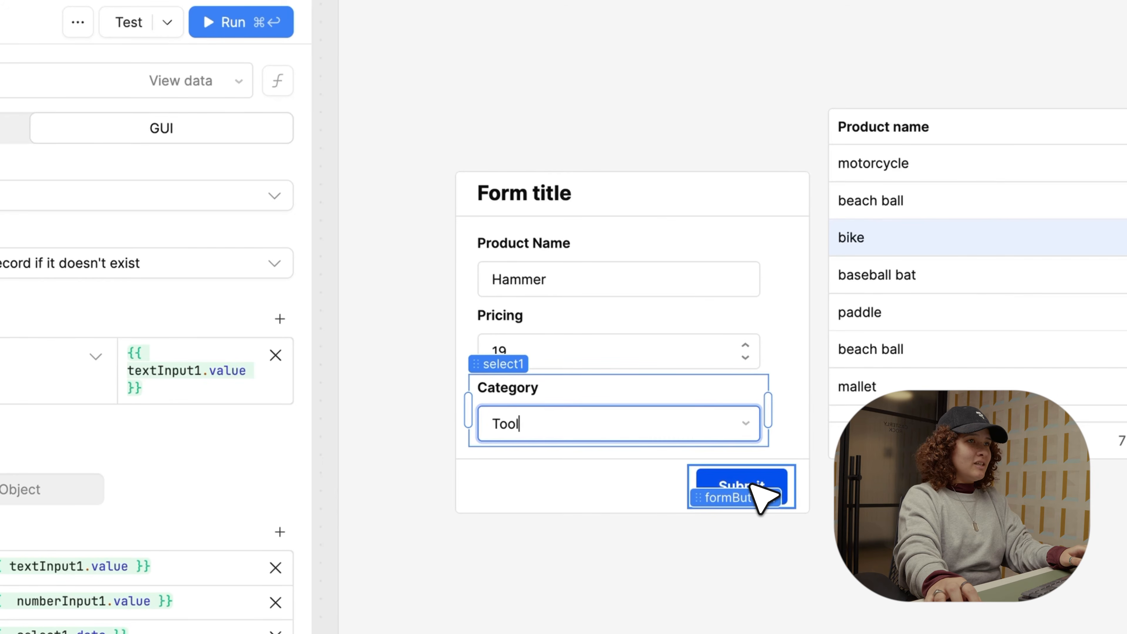
Step: Give the Submit button a submit handler that runs query1, then submit Hammer
left_click(728, 509)
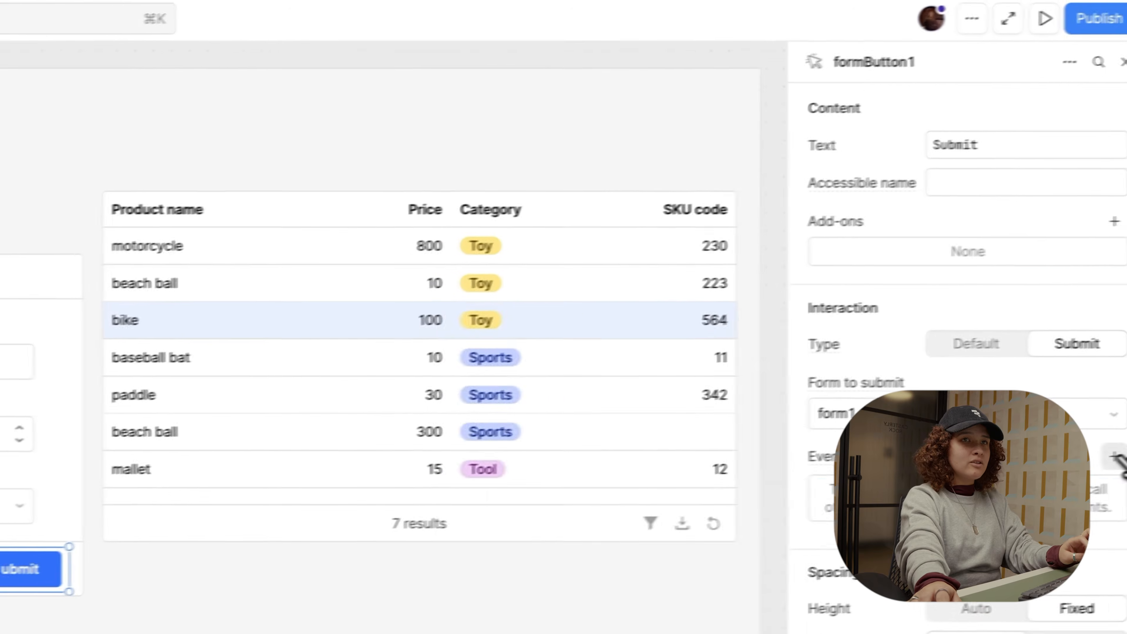
left_click(1118, 457)
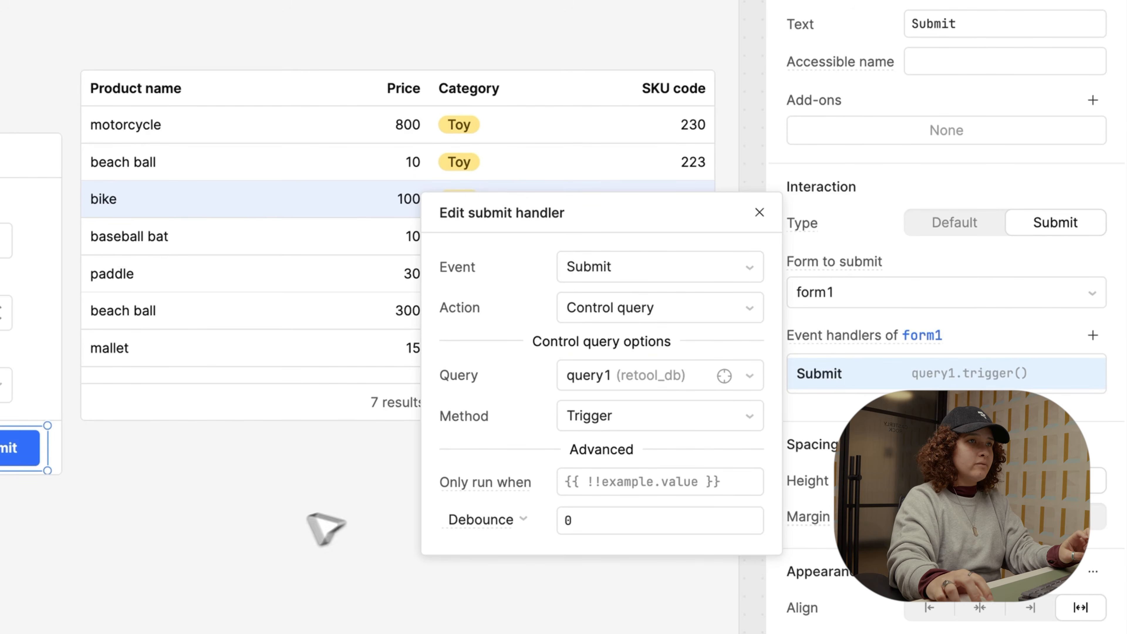
left_click(248, 529)
left_click(18, 448)
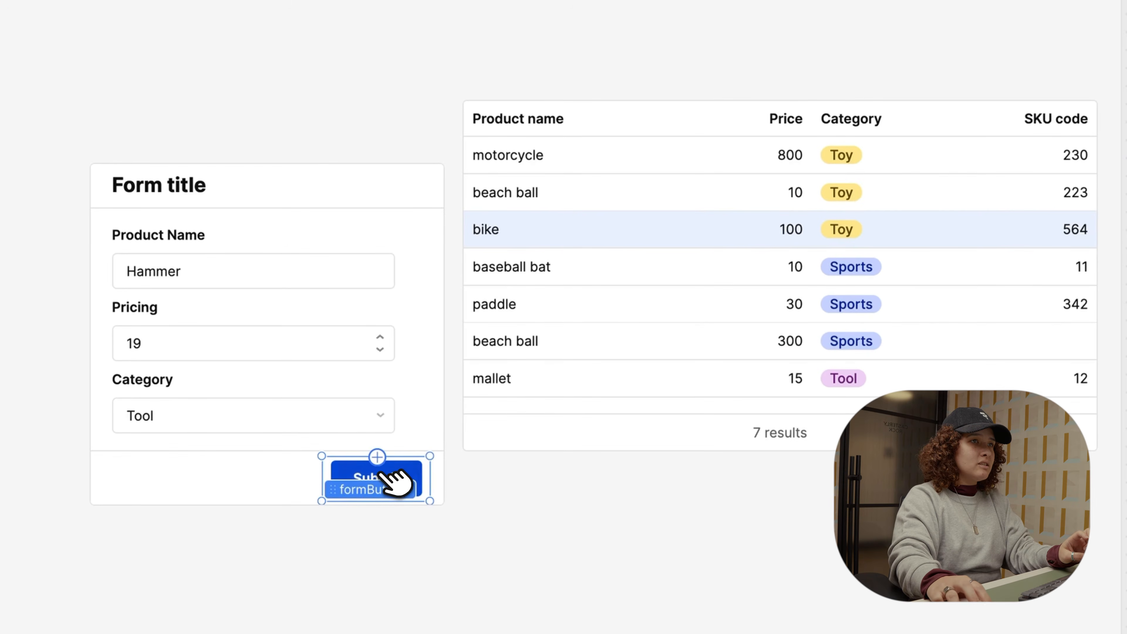
left_click(383, 474)
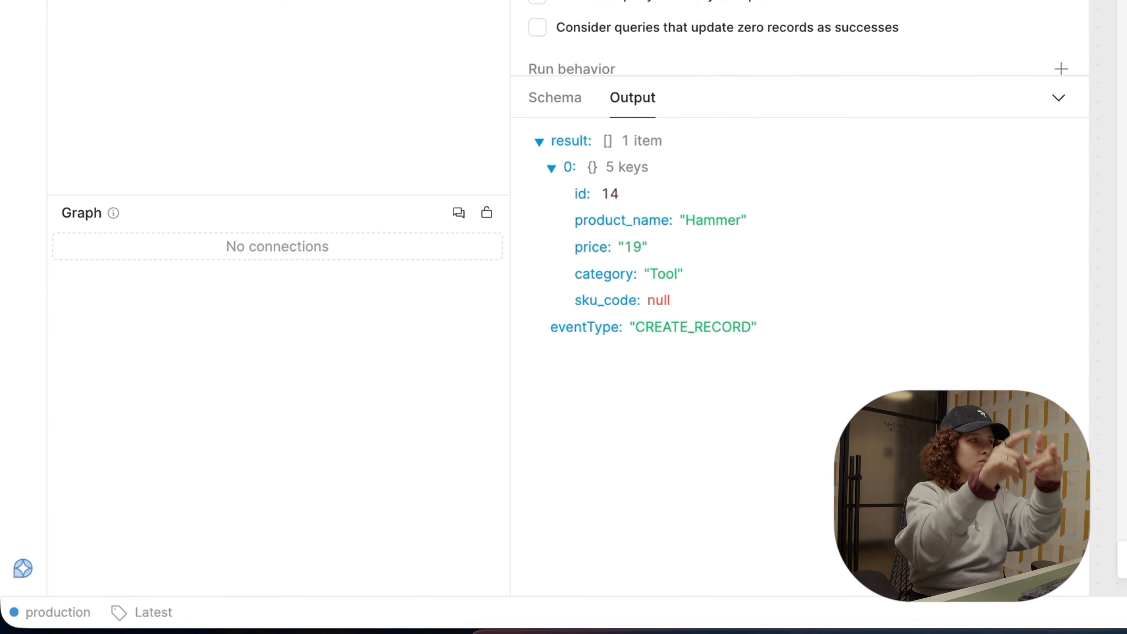
left_click(221, 26)
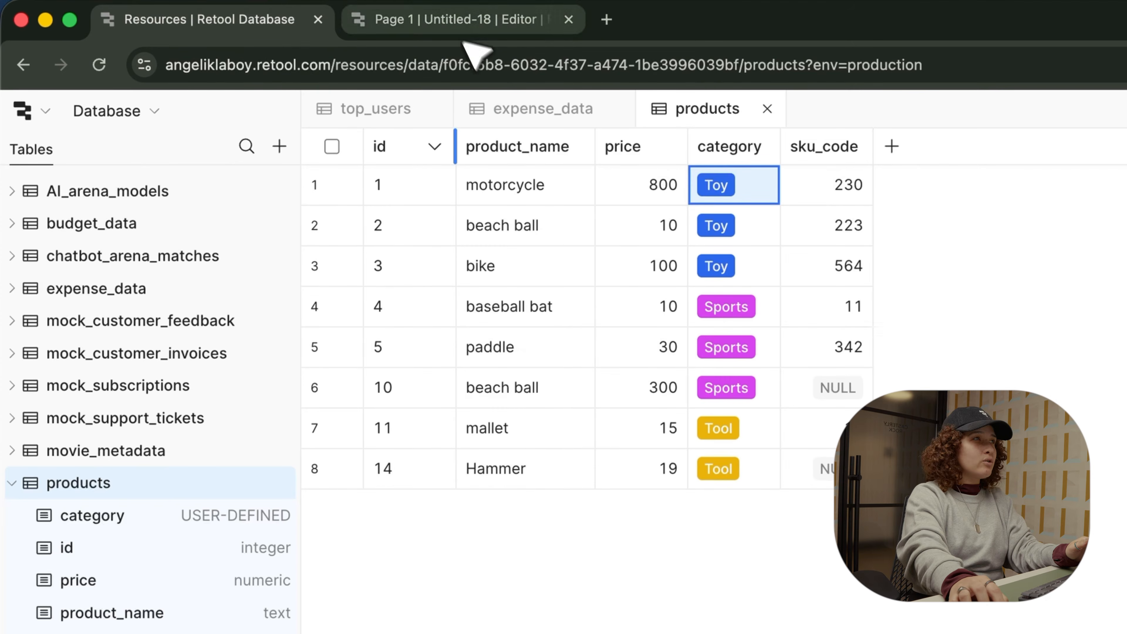
left_click(473, 25)
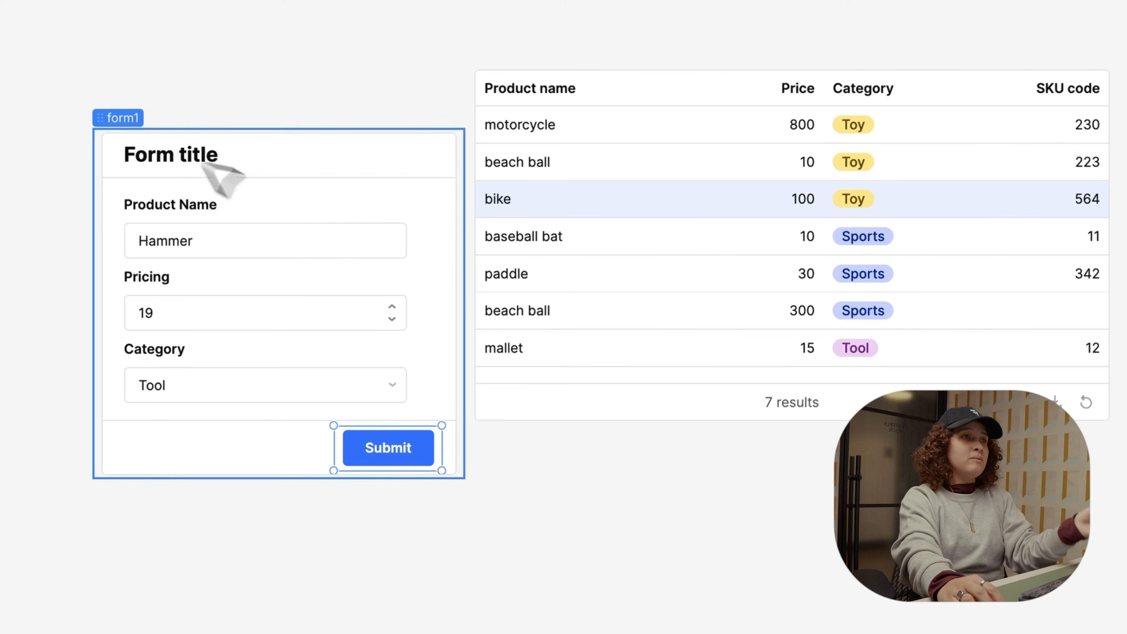
Step: Align form1's top with the table and expand query1's event handlers
left_click_drag(124, 112, 130, 76)
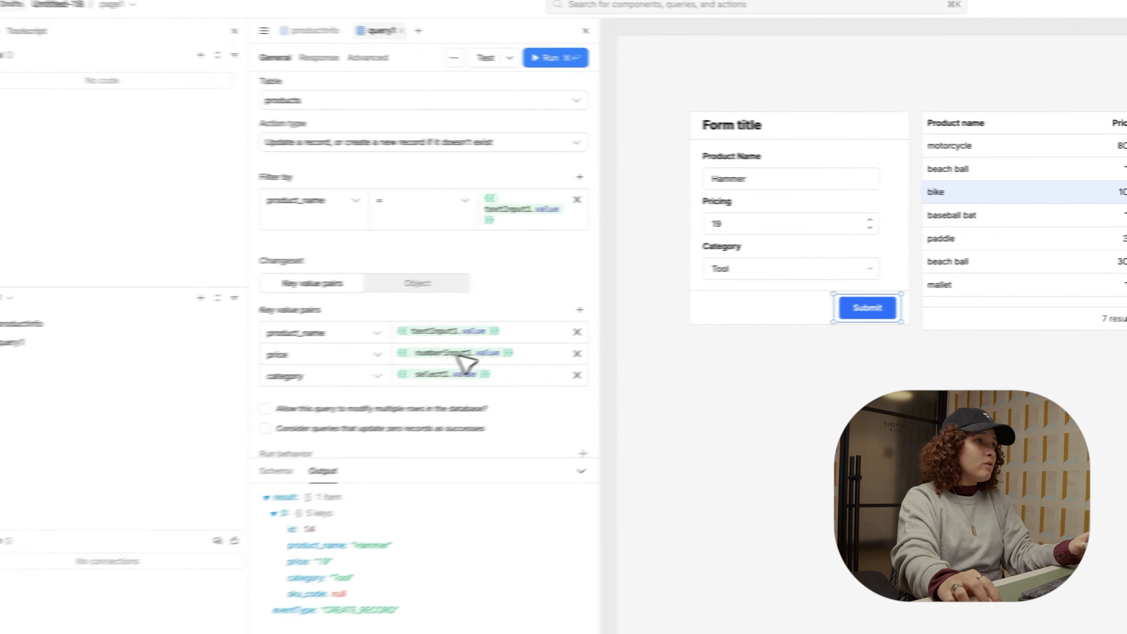
scroll(502, 418, "down", 3)
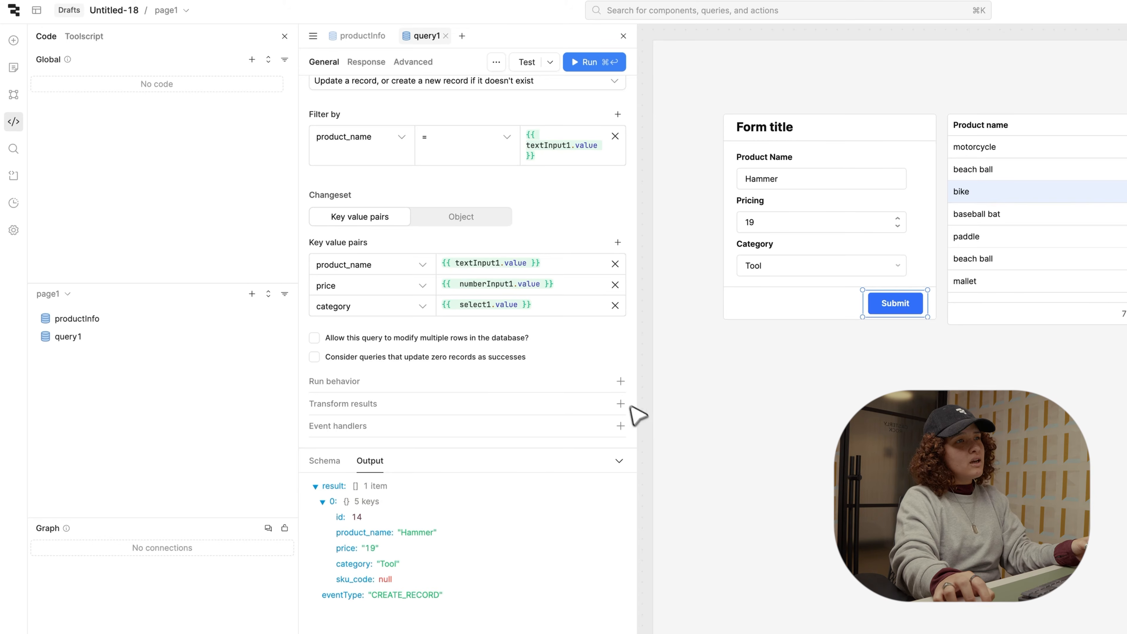
left_click(621, 426)
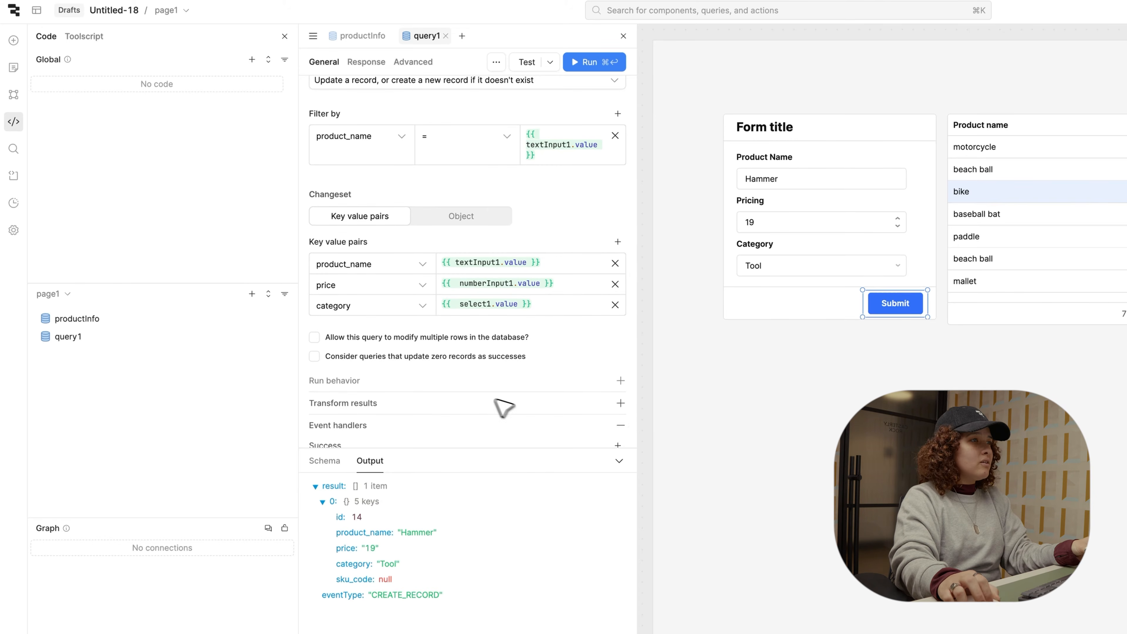
scroll(496, 402, "down", 3)
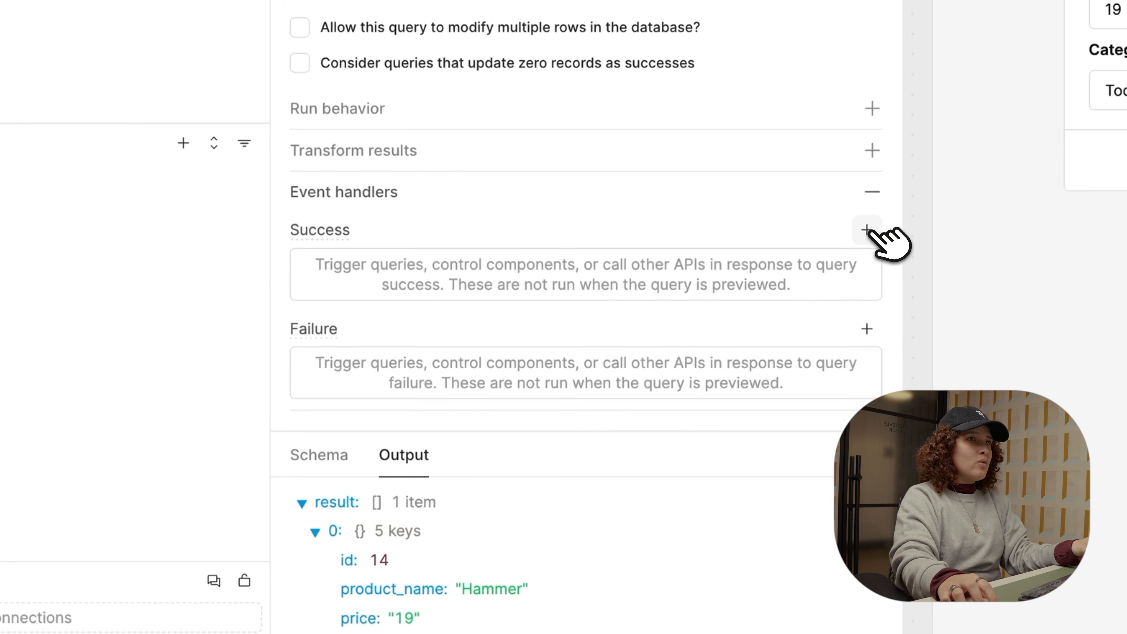
Step: Add a success handler that re-runs productInfo, then save query1
left_click(866, 230)
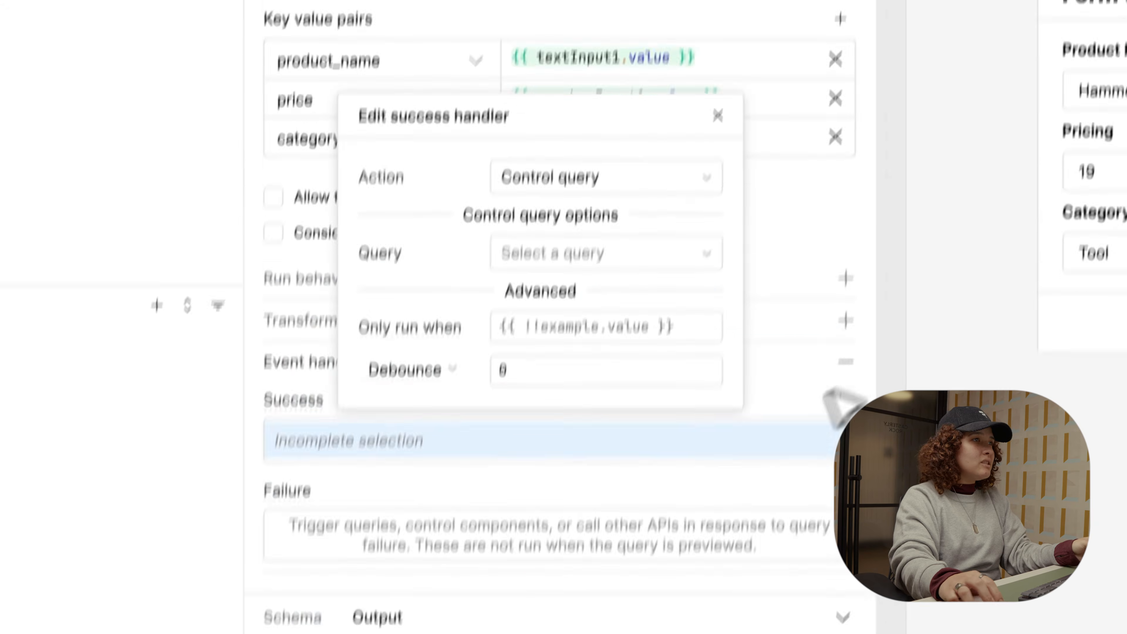
left_click(580, 305)
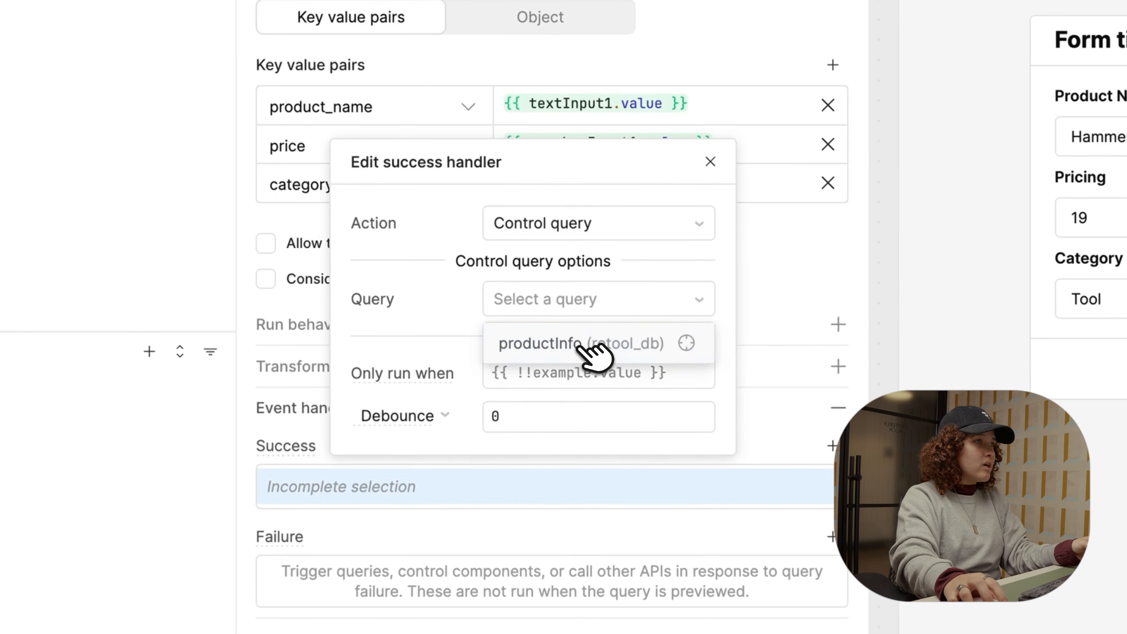
left_click(594, 351)
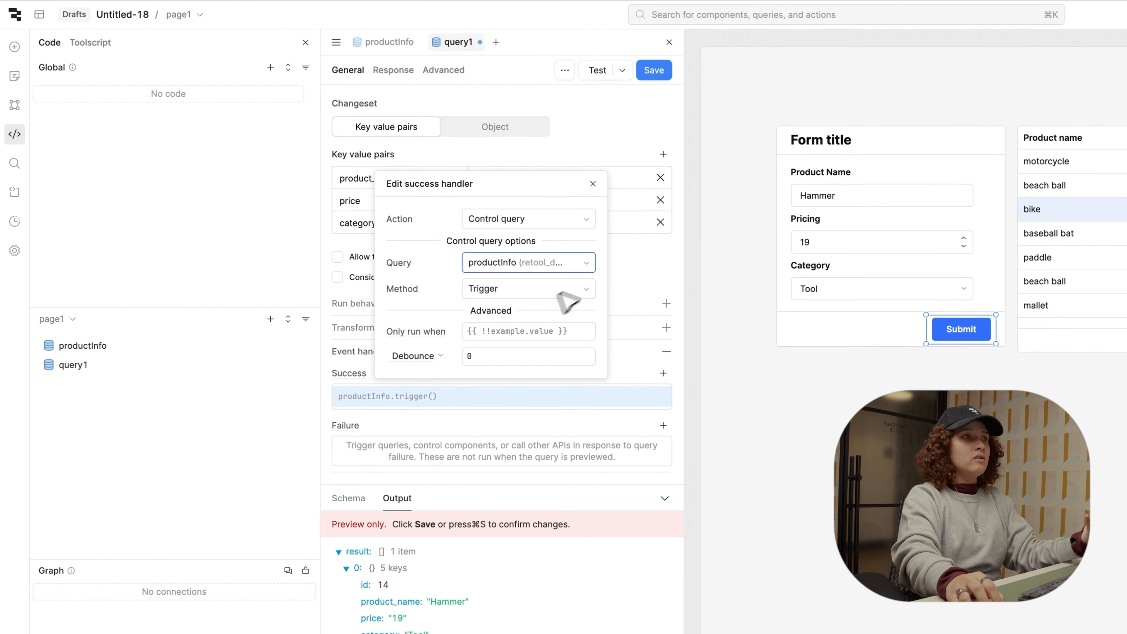
left_click(643, 281)
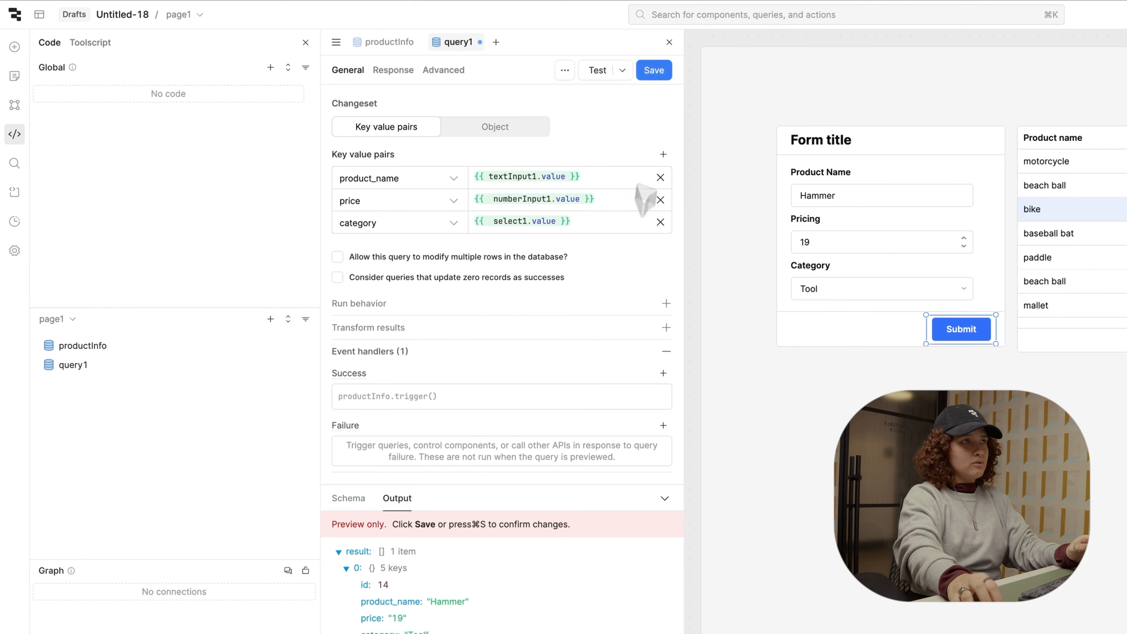
left_click(668, 70)
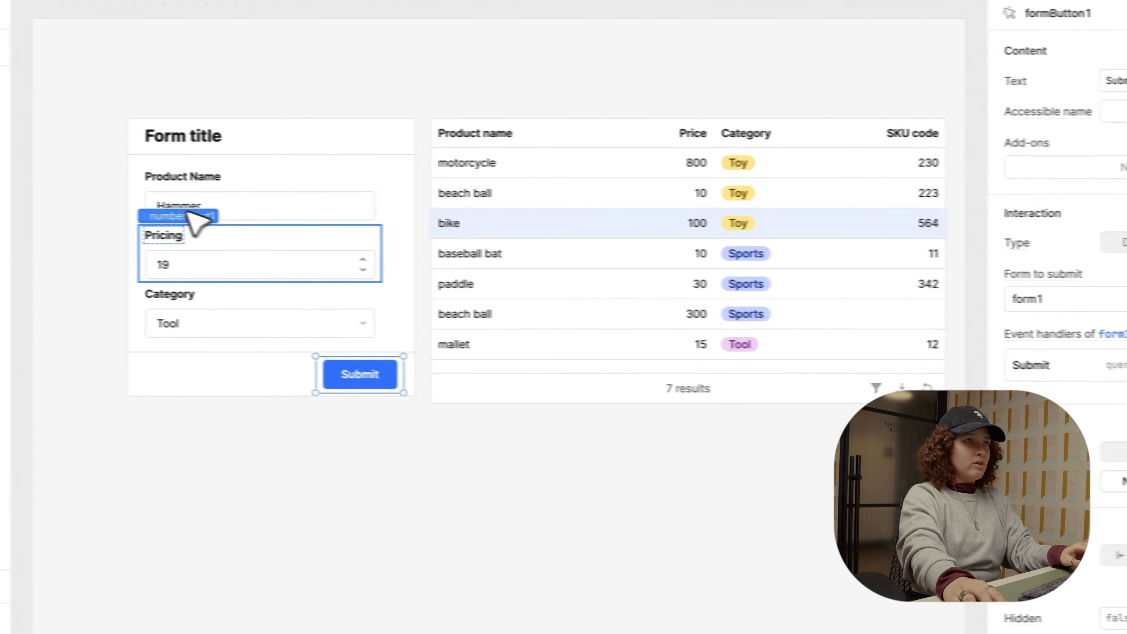
Step: Submit Car priced 112,000 in category Toy and check the refreshed table
double_click(173, 205)
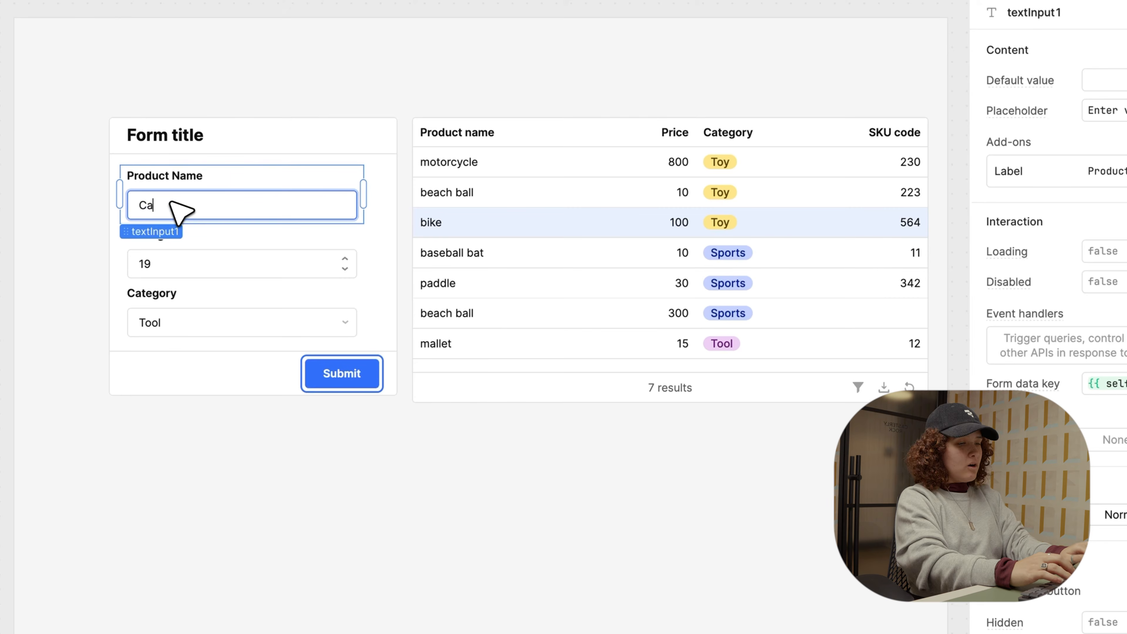
left_click(156, 258)
key("BackSpace")
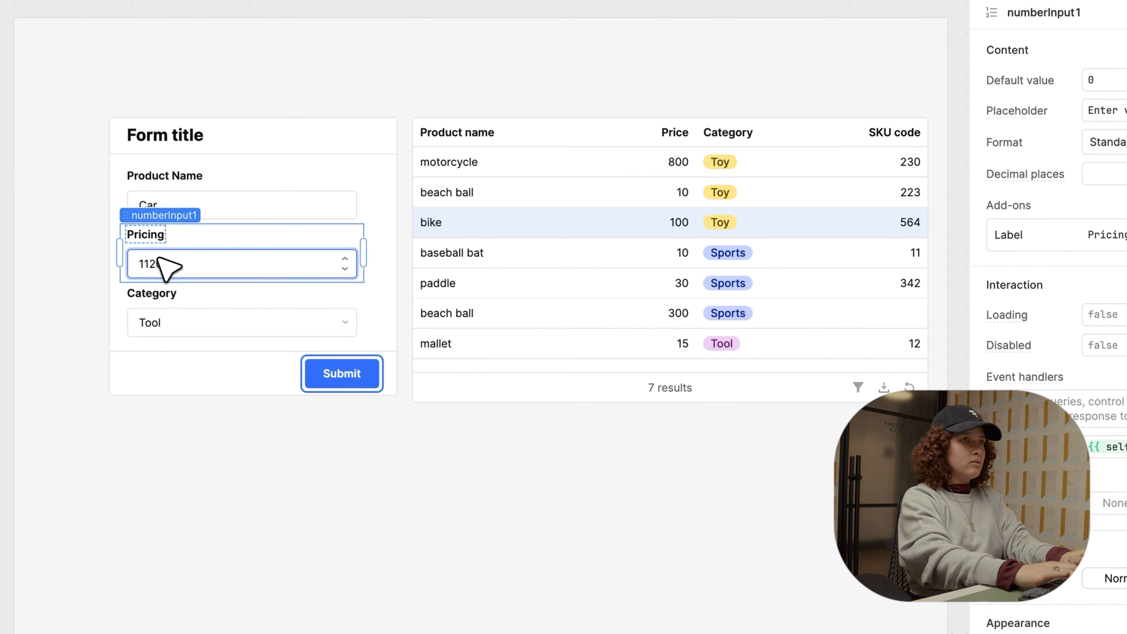
type("12000")
left_click(178, 322)
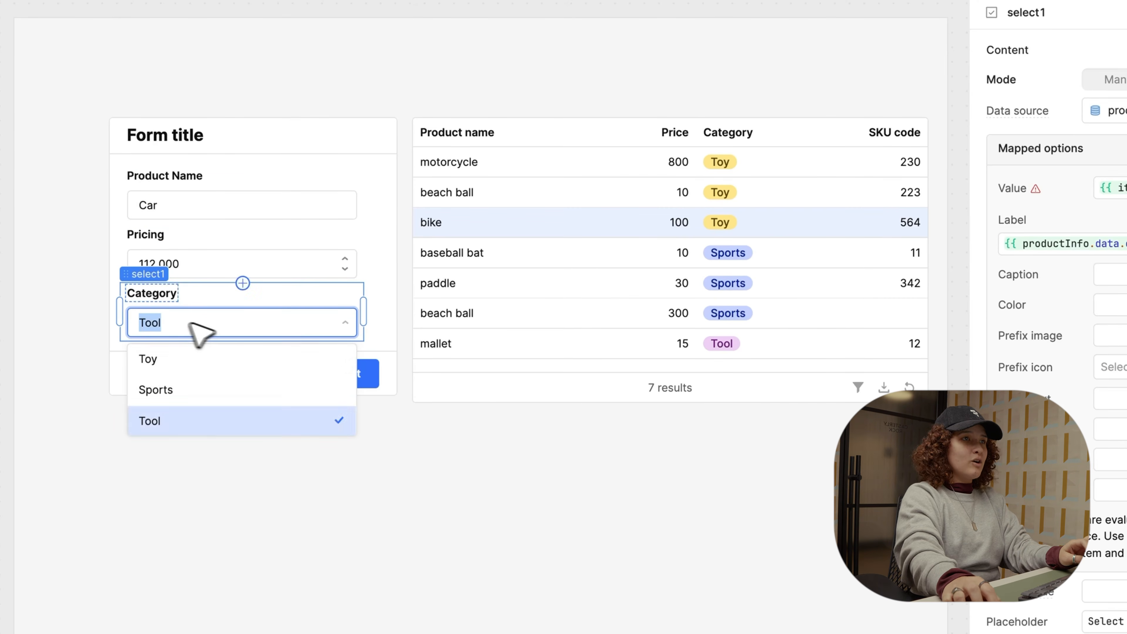
left_click(189, 365)
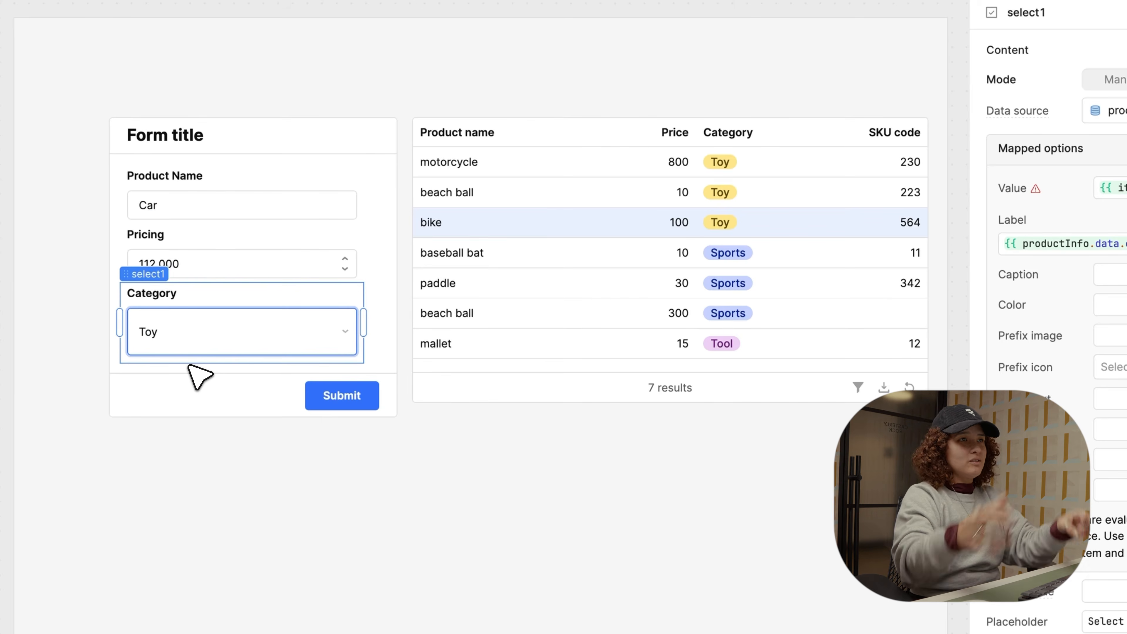
left_click(207, 394)
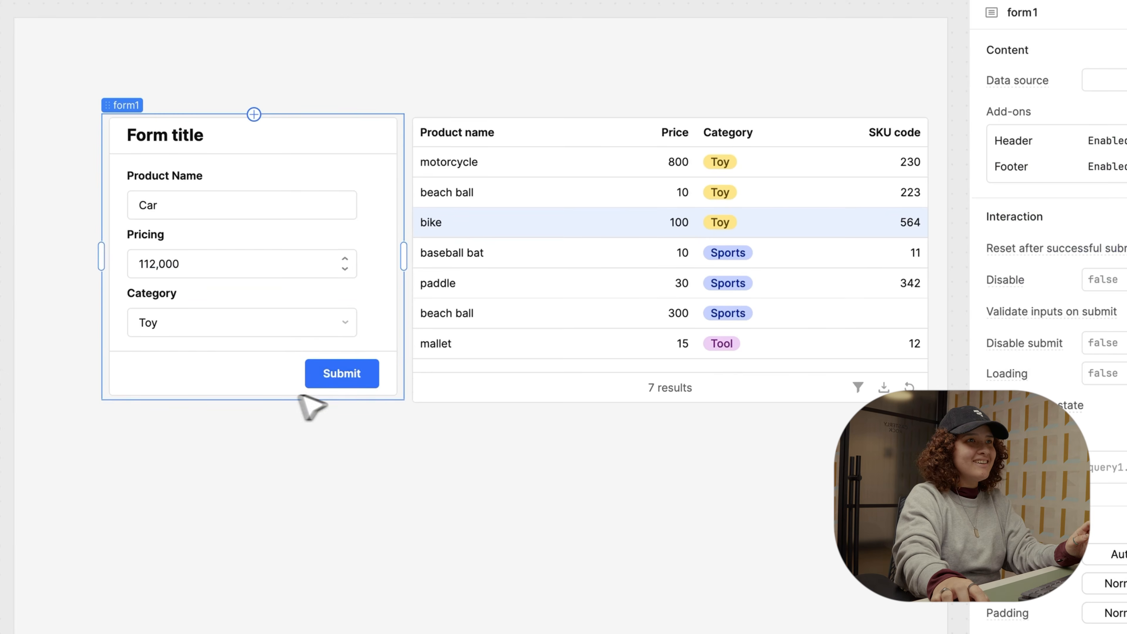
left_click(366, 370)
scroll(715, 327, "down", 2)
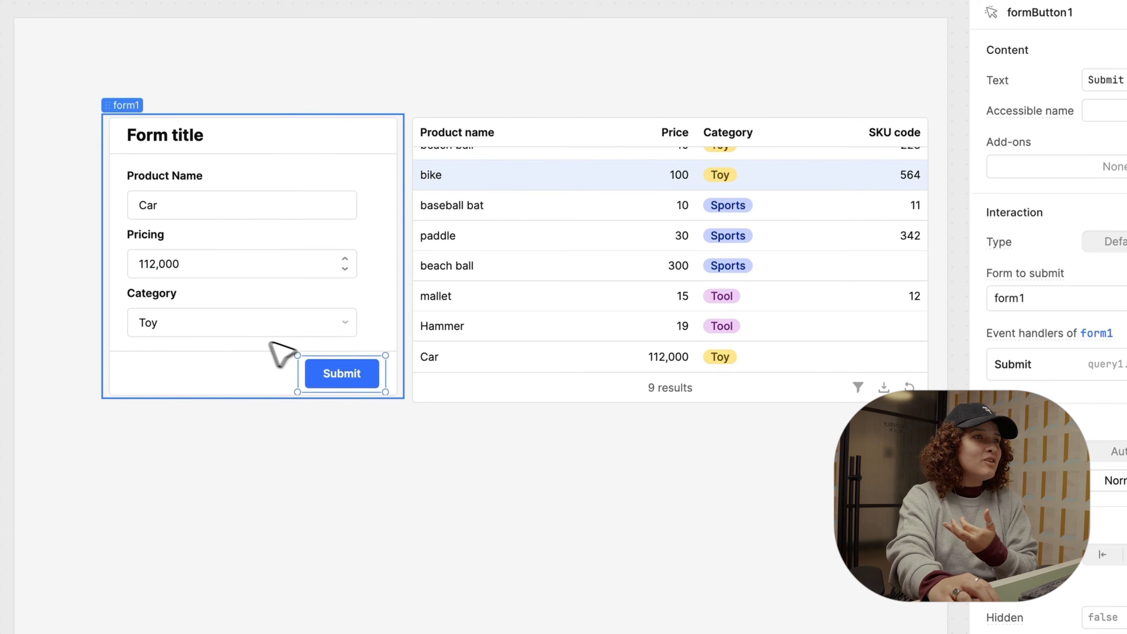
left_click(242, 337)
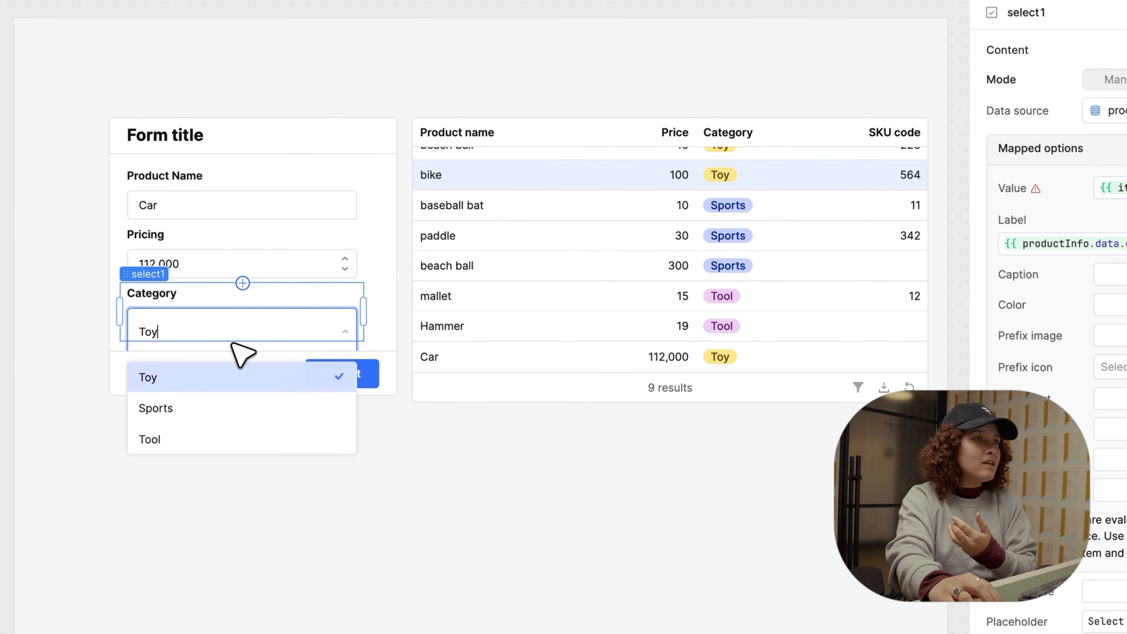
Step: Open the component list above the Pricing field, browse it, and close it with Escape
left_click(243, 280)
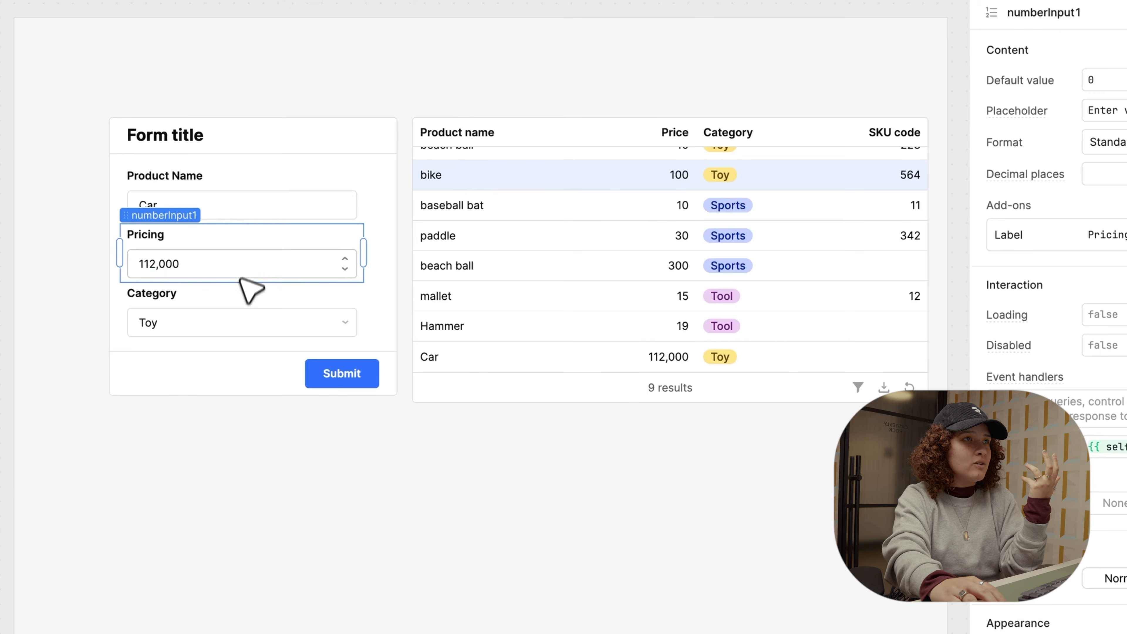
left_click(244, 224)
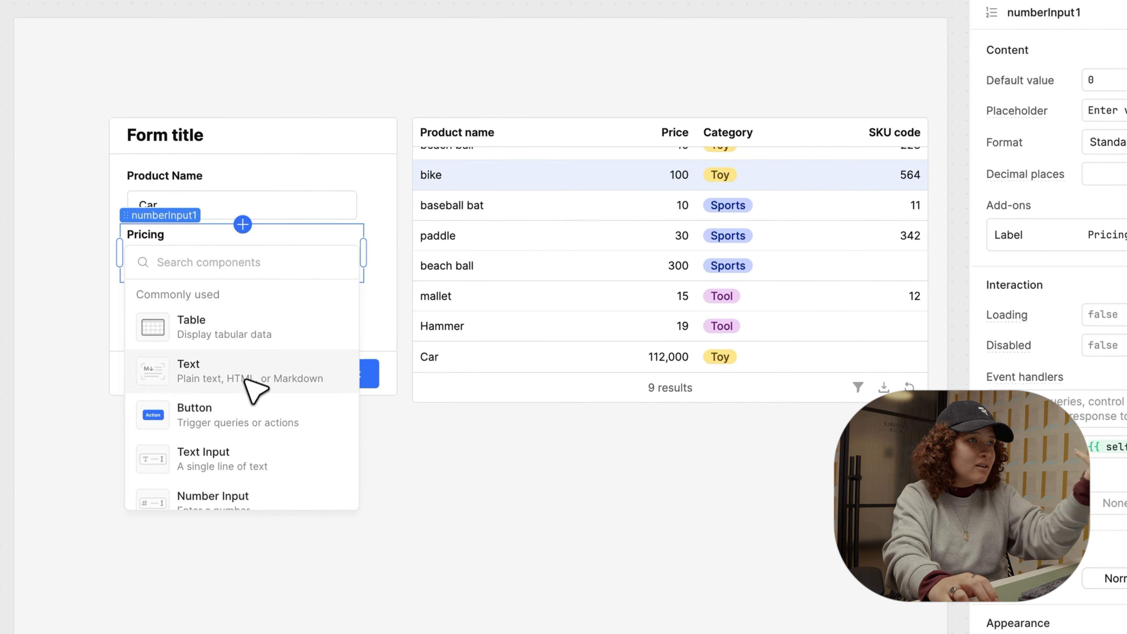
scroll(247, 427, "down", 1)
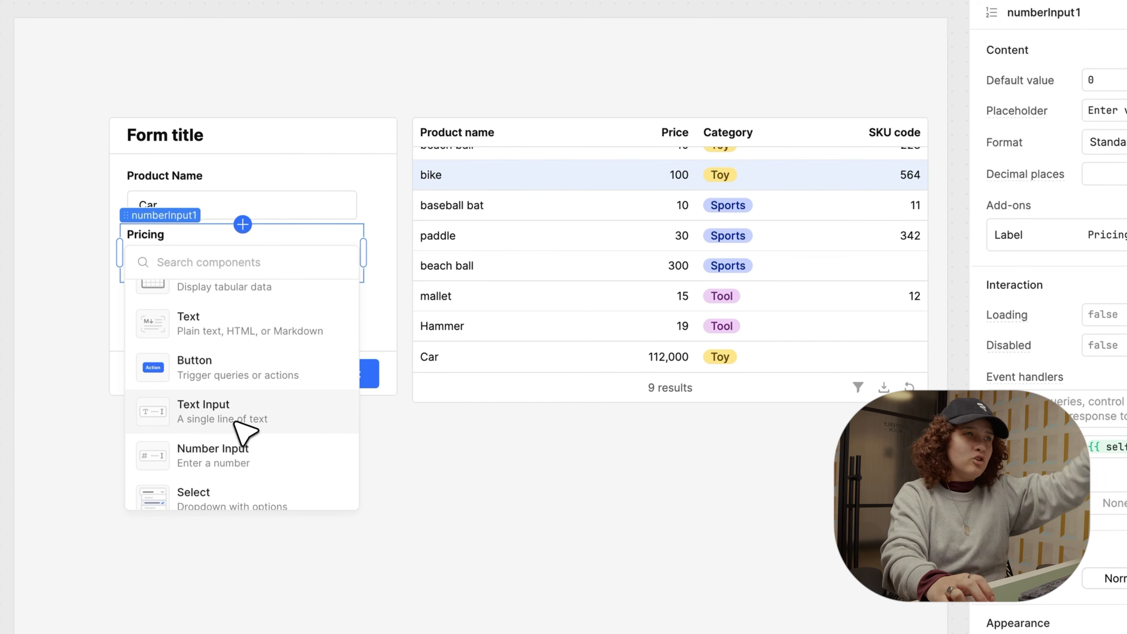
scroll(246, 430, "down", 1)
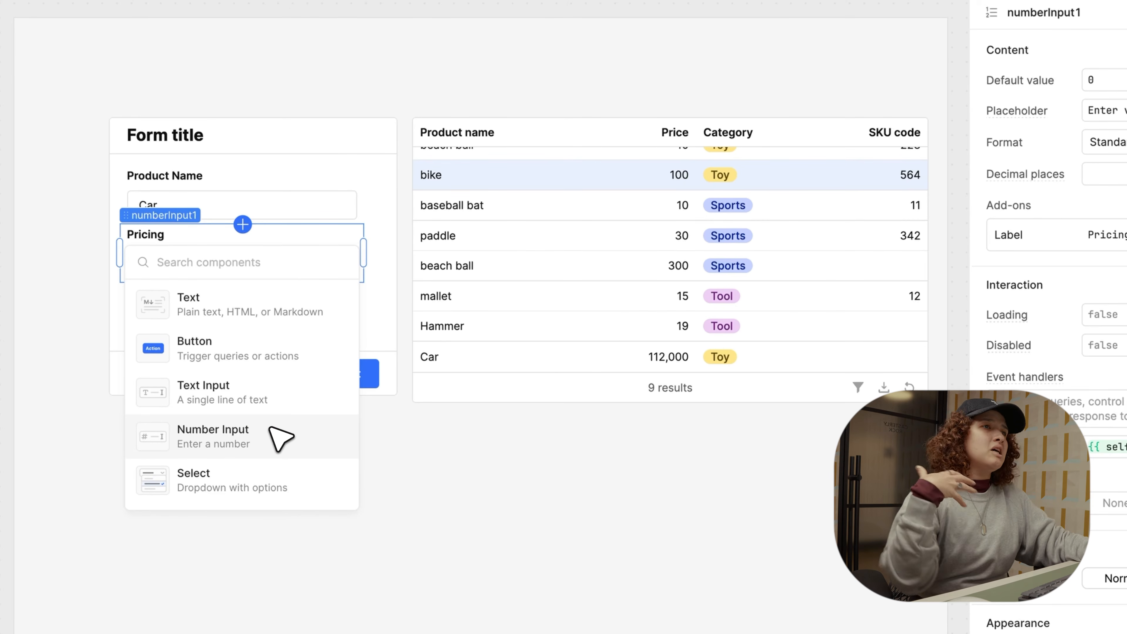
scroll(280, 437, "down", 4)
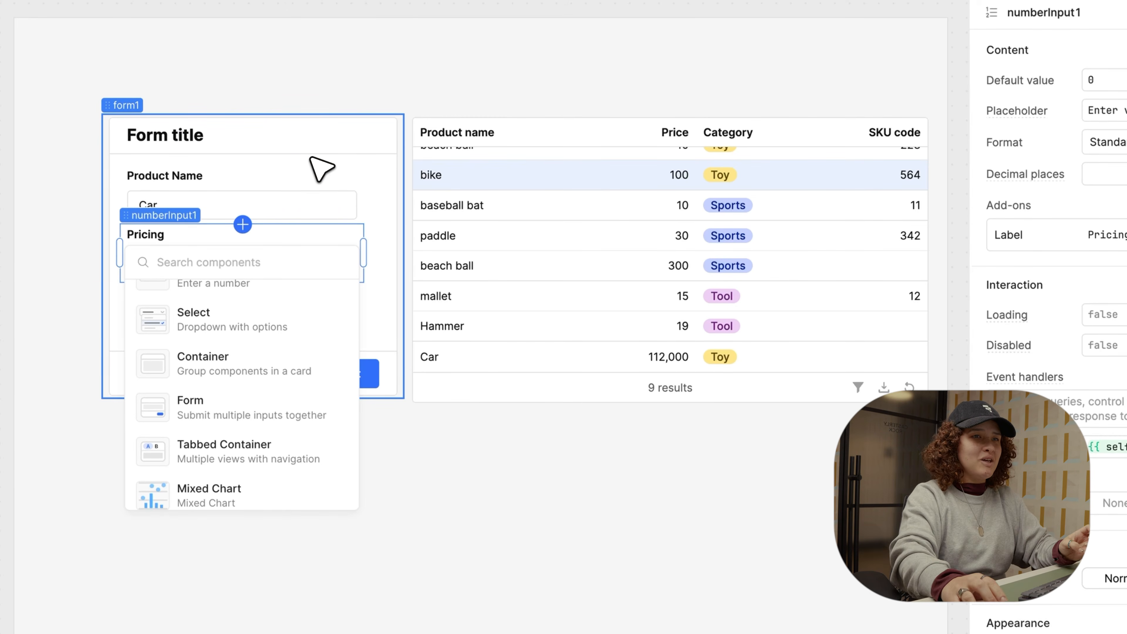
key("Escape")
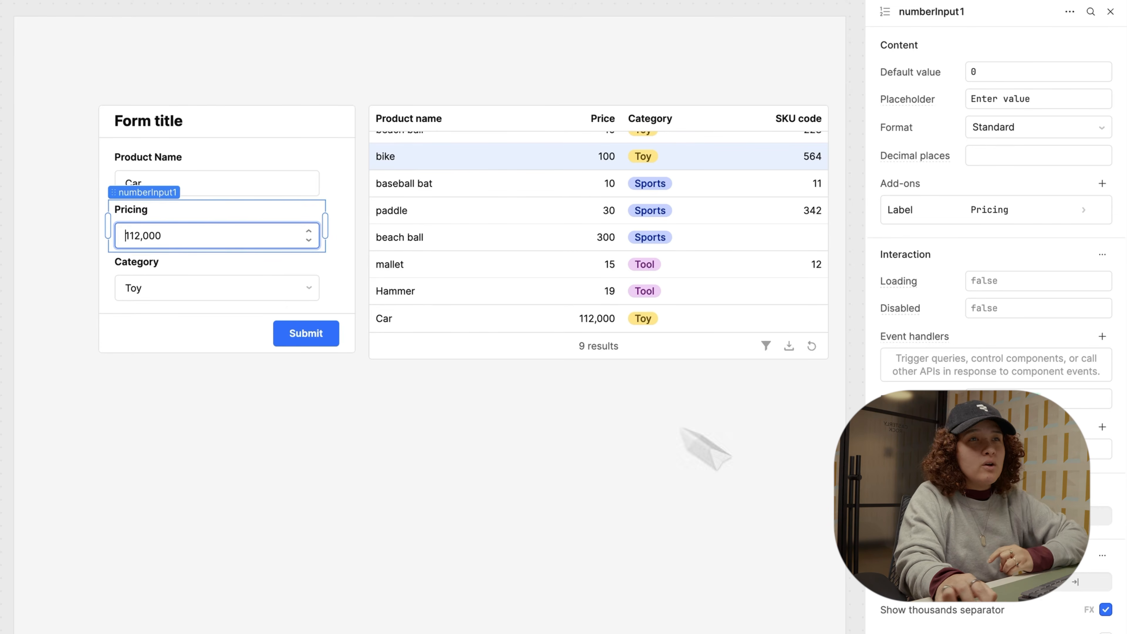
Step: Add Minimum 0 and Maximum 20000 validation rules to the Pricing field
left_click(1102, 426)
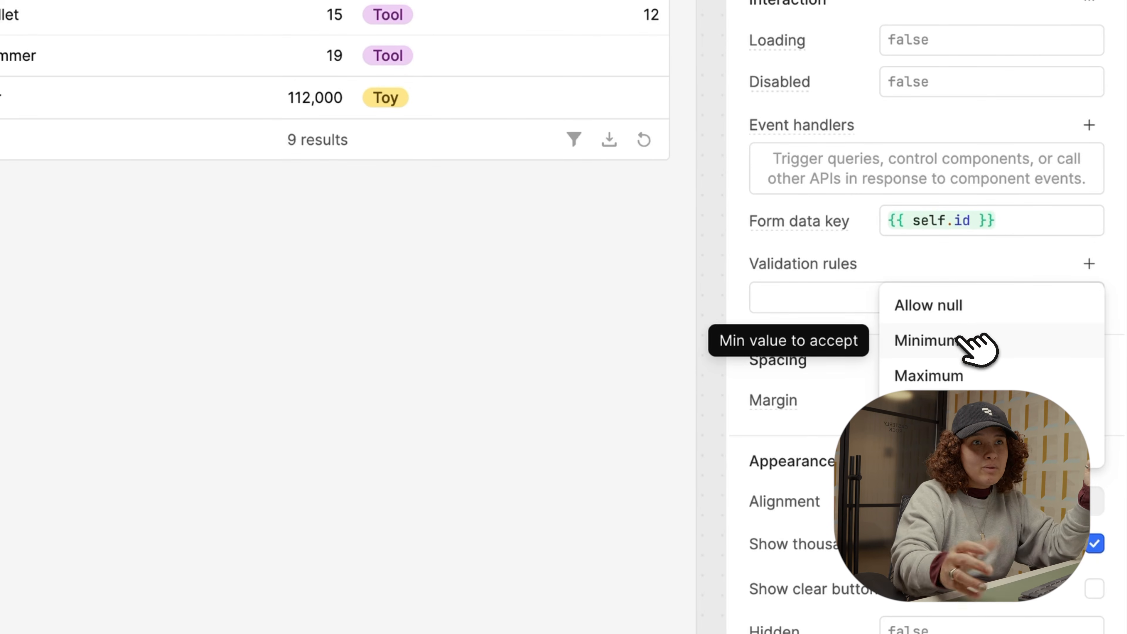
left_click(961, 338)
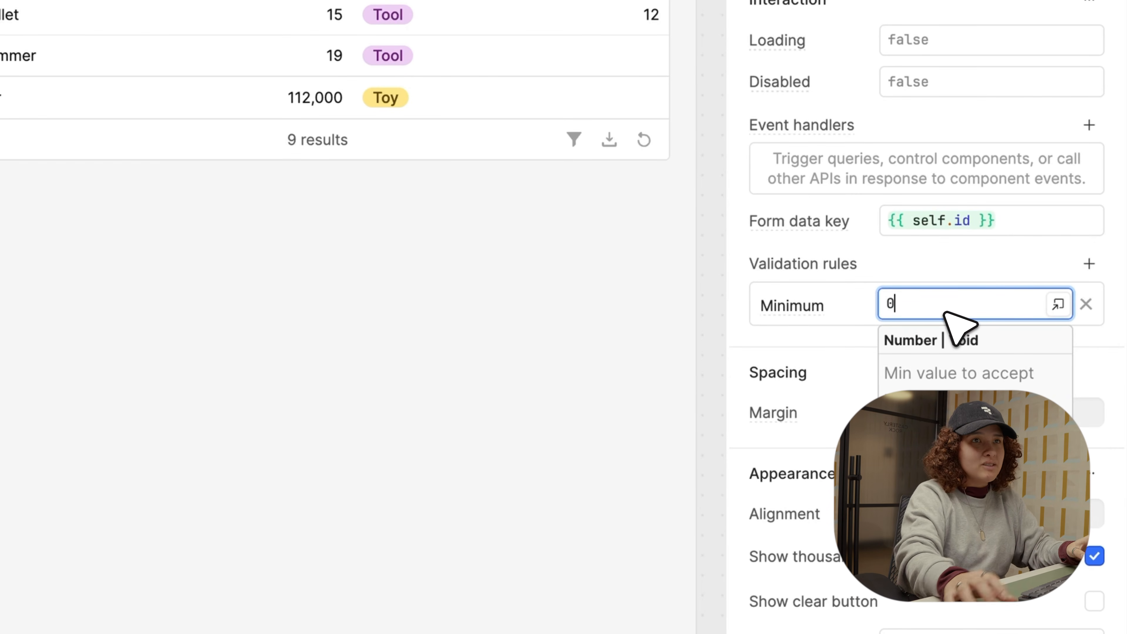
left_click(1089, 264)
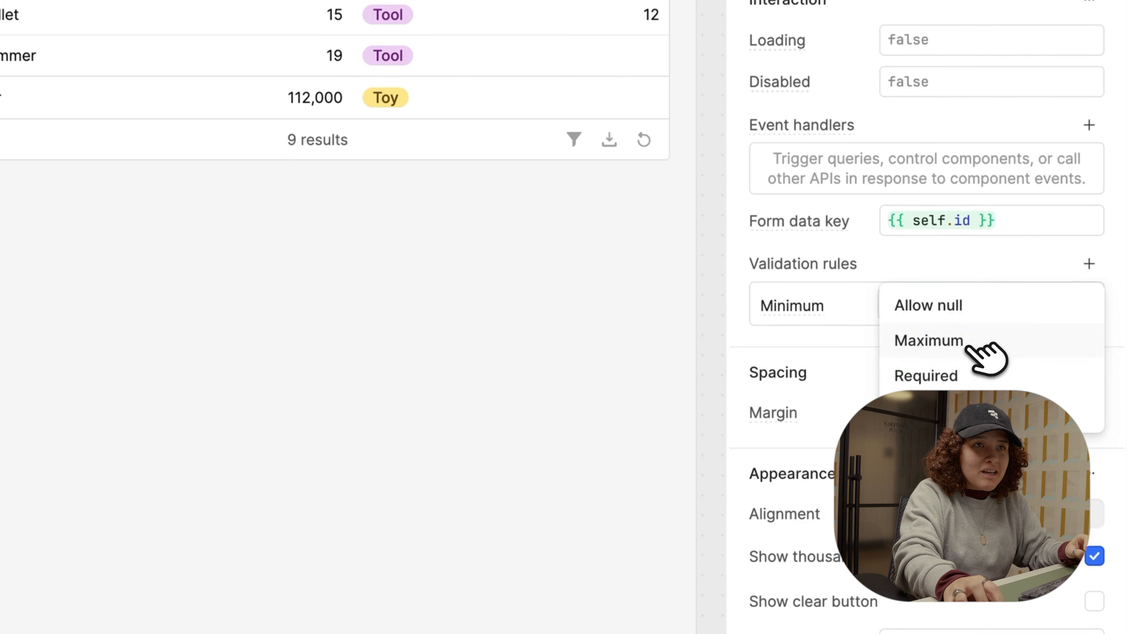
left_click(978, 348)
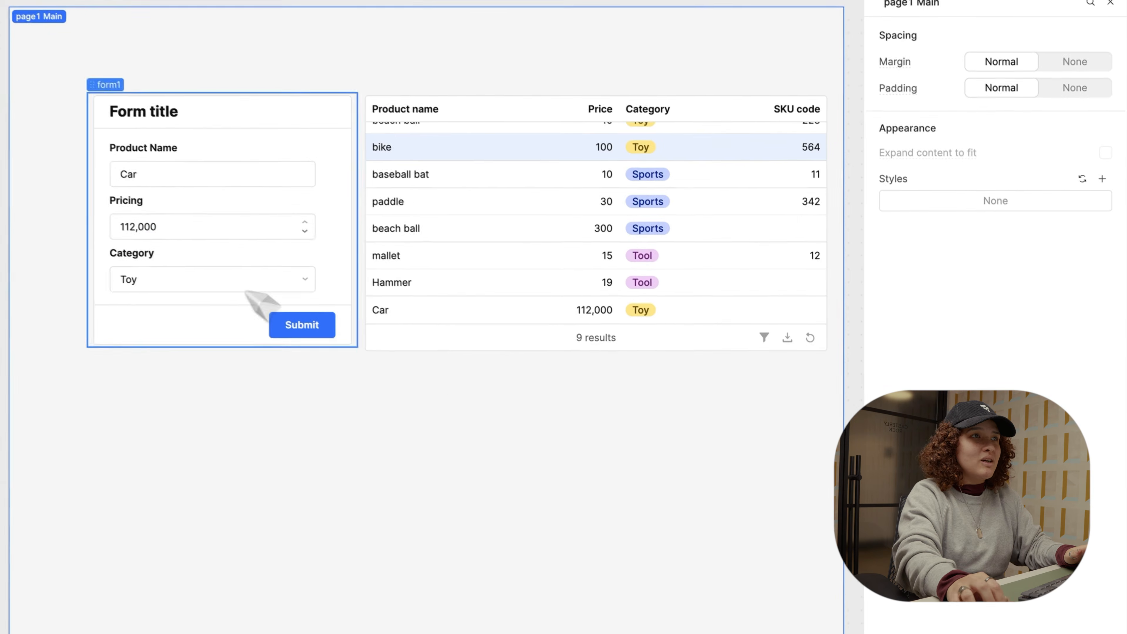
left_click(184, 230)
left_click(186, 231)
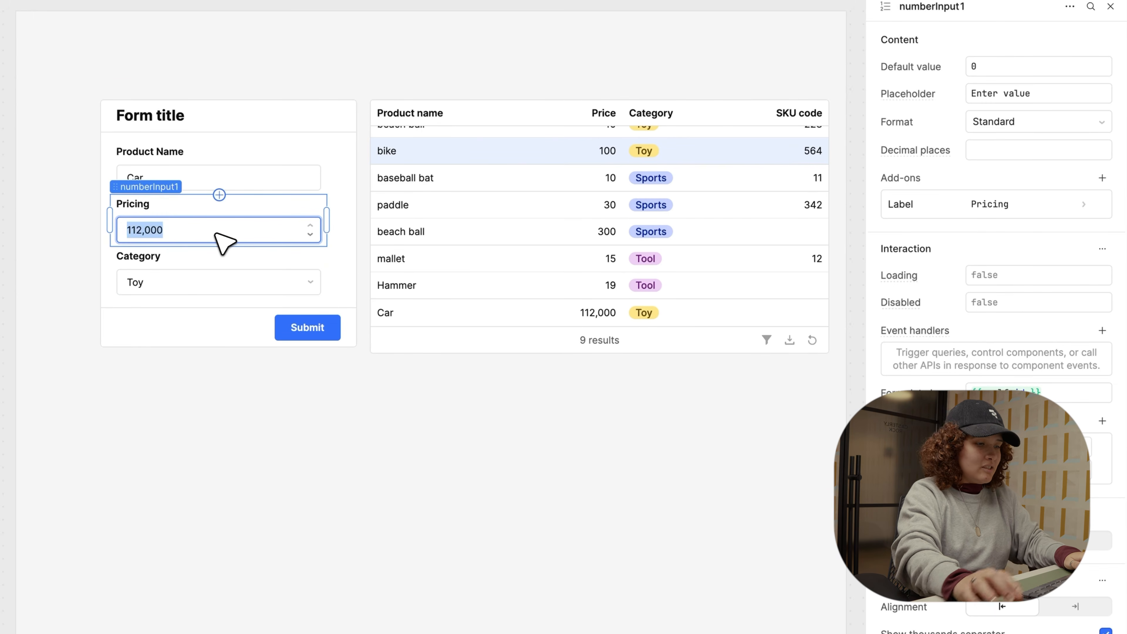
Step: Enter 40000000 in Pricing and confirm it gets capped at 20,000
type("40000000")
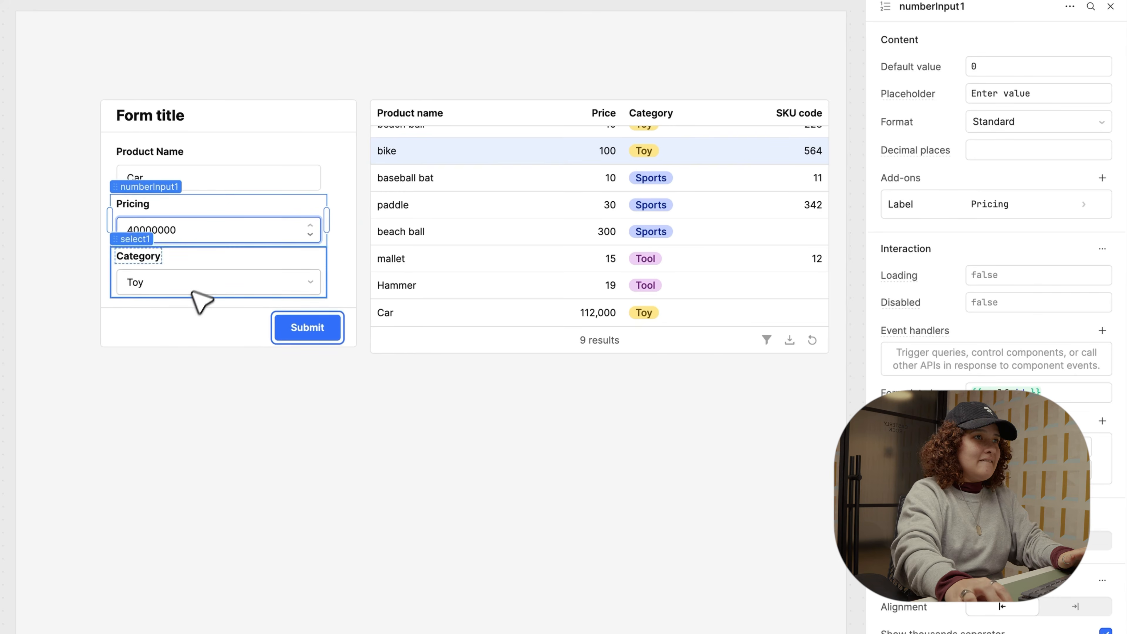
left_click(191, 318)
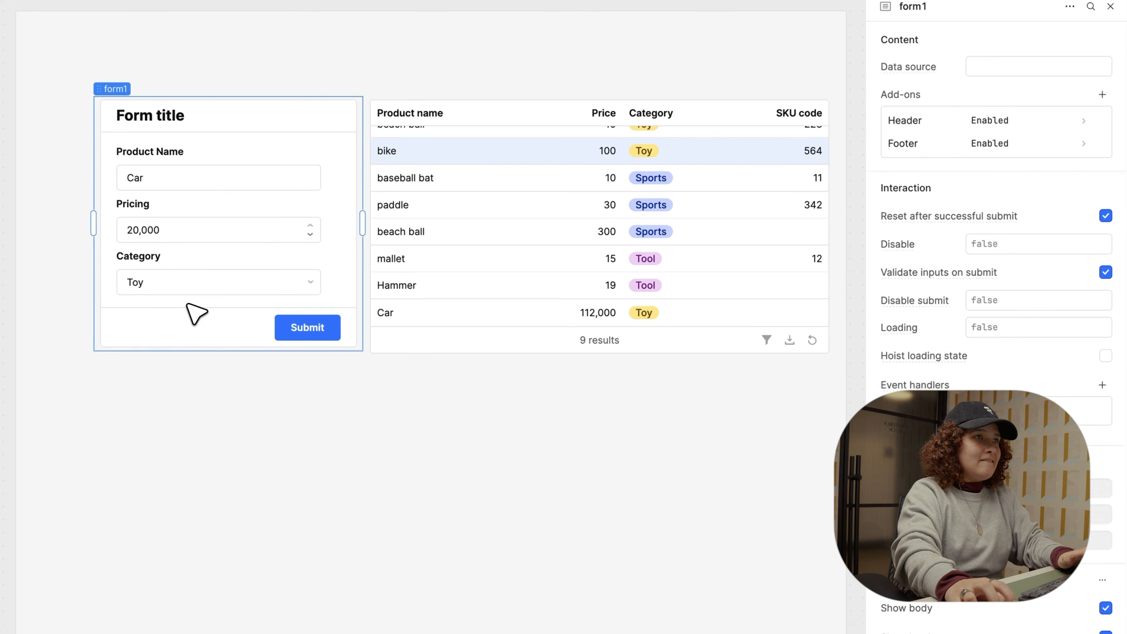
double_click(177, 236)
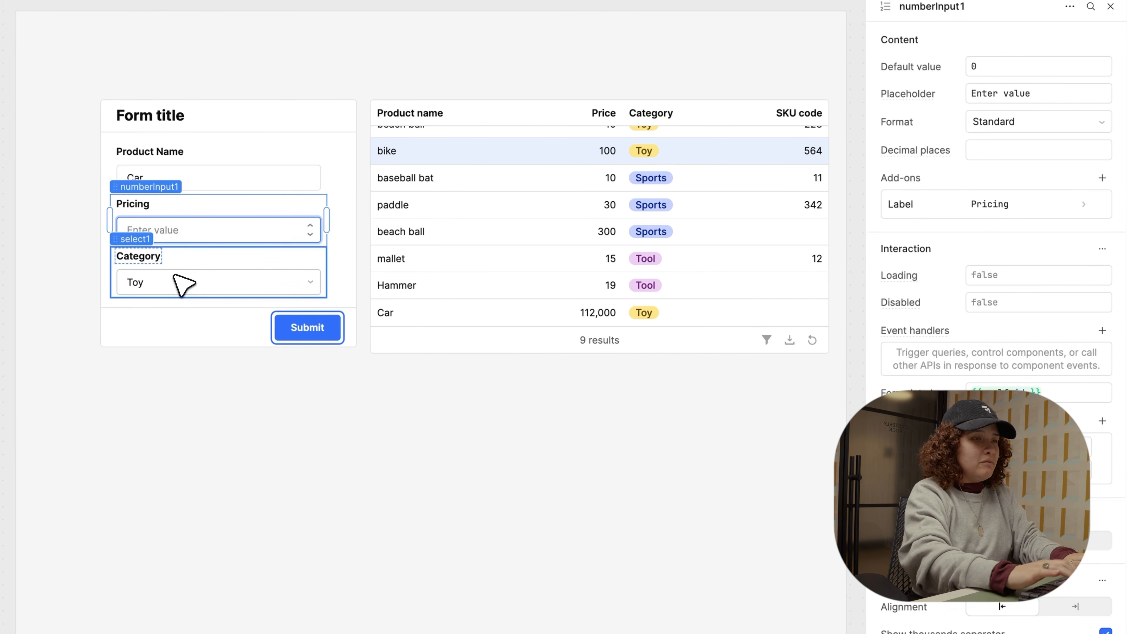
left_click(1016, 447)
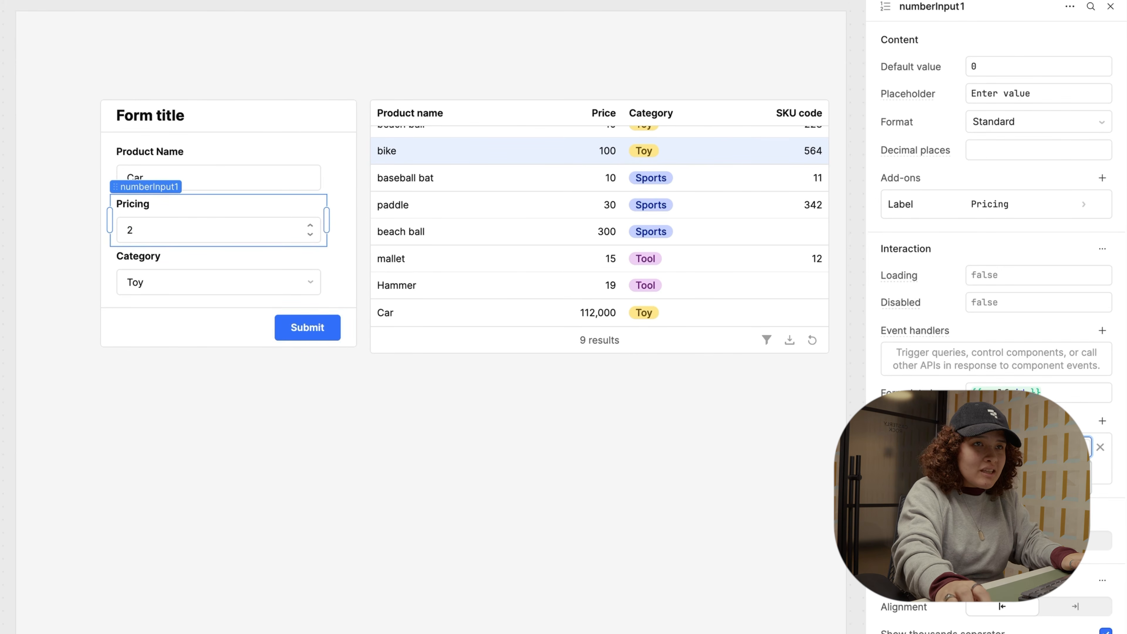
Step: Replace the Pricing value with 10 to test a small price
left_click(150, 235)
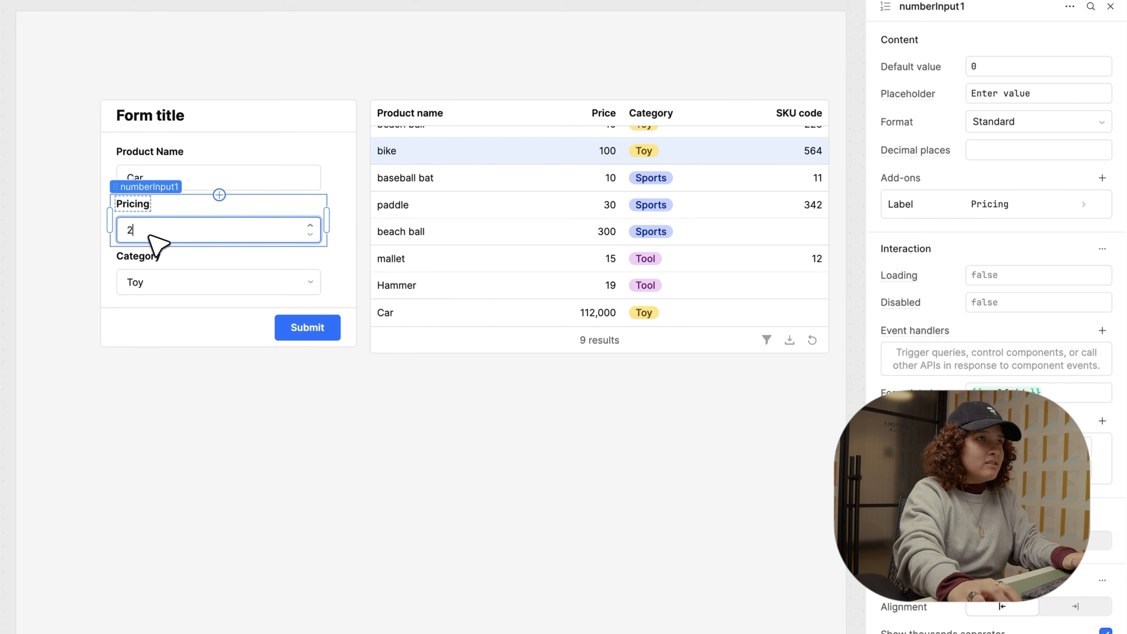
key("BackSpace")
type("10")
left_click(197, 323)
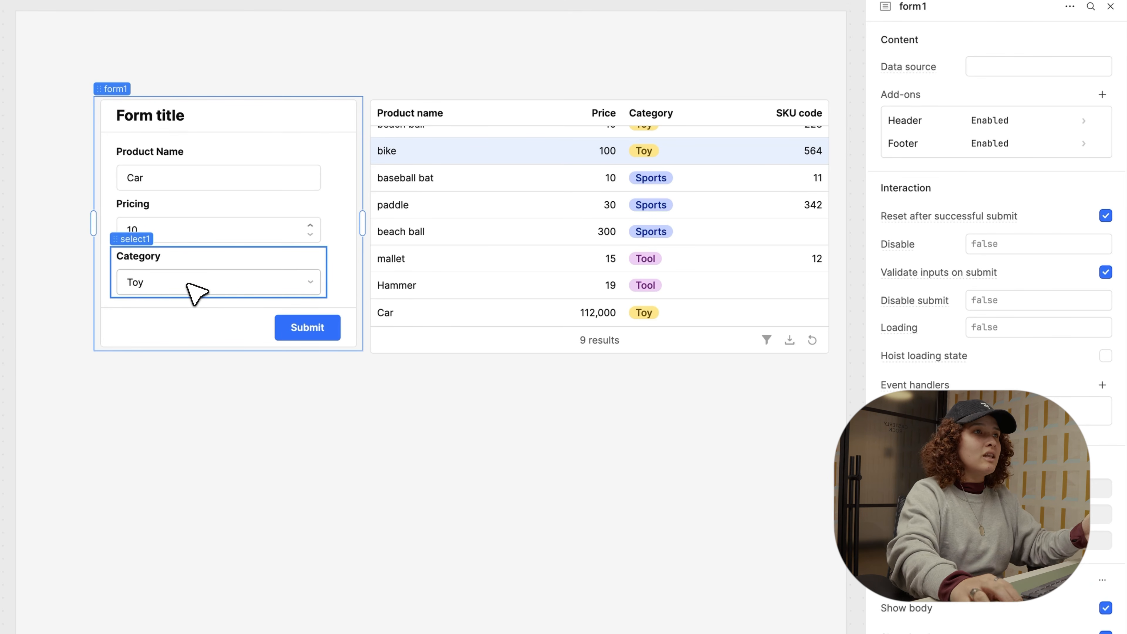
Step: Add another validation rule to the Pricing field and deselect it
left_click(189, 231)
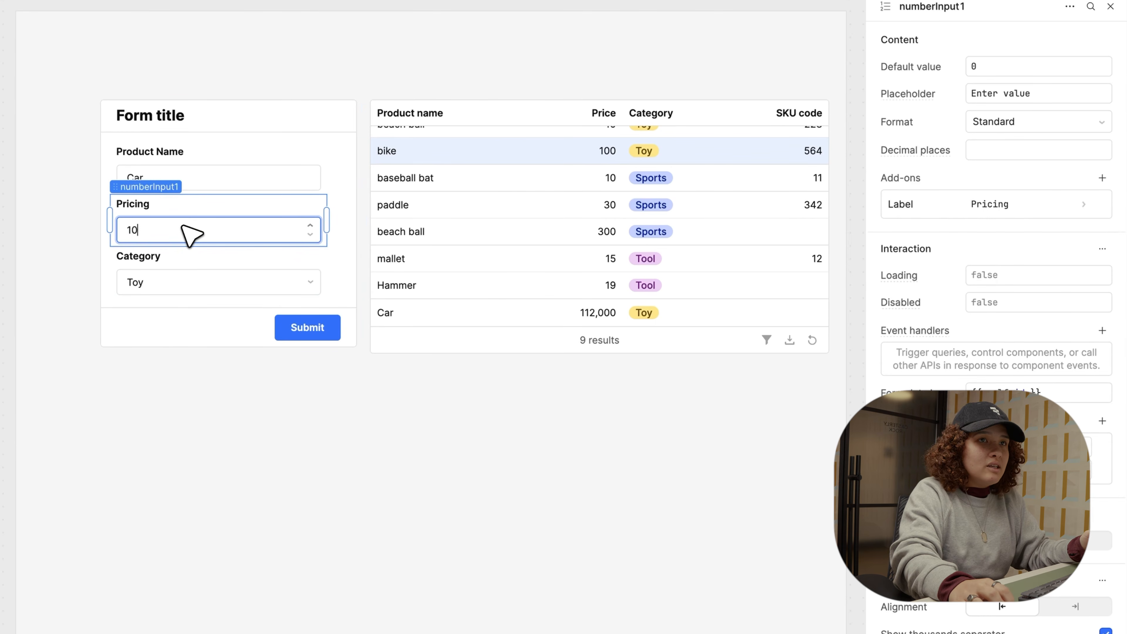
left_click(1102, 421)
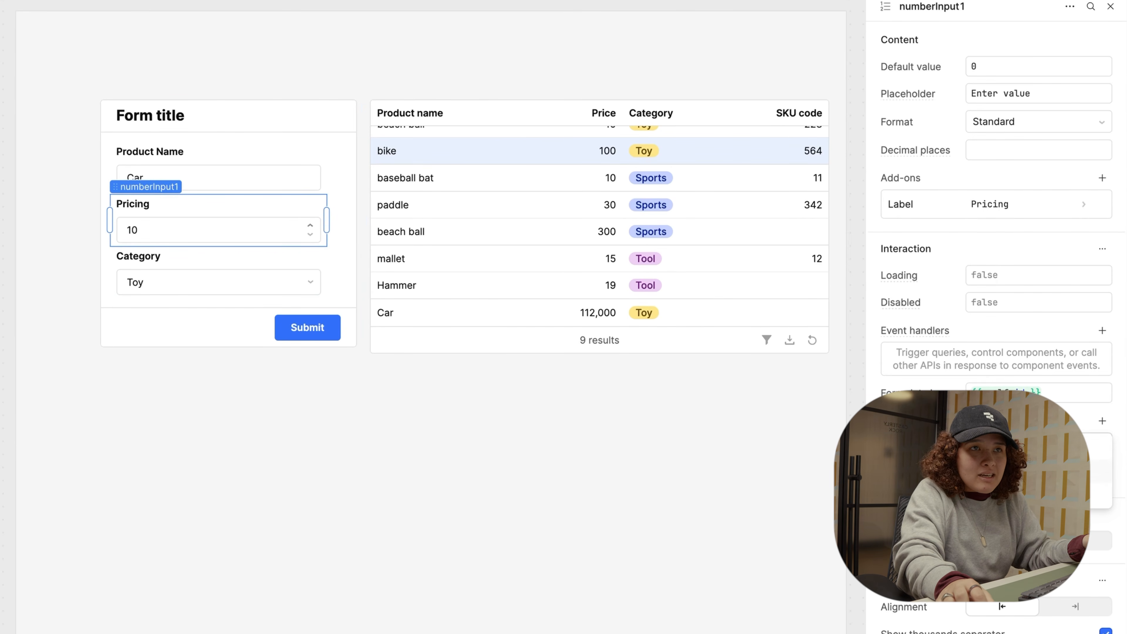
left_click(1020, 448)
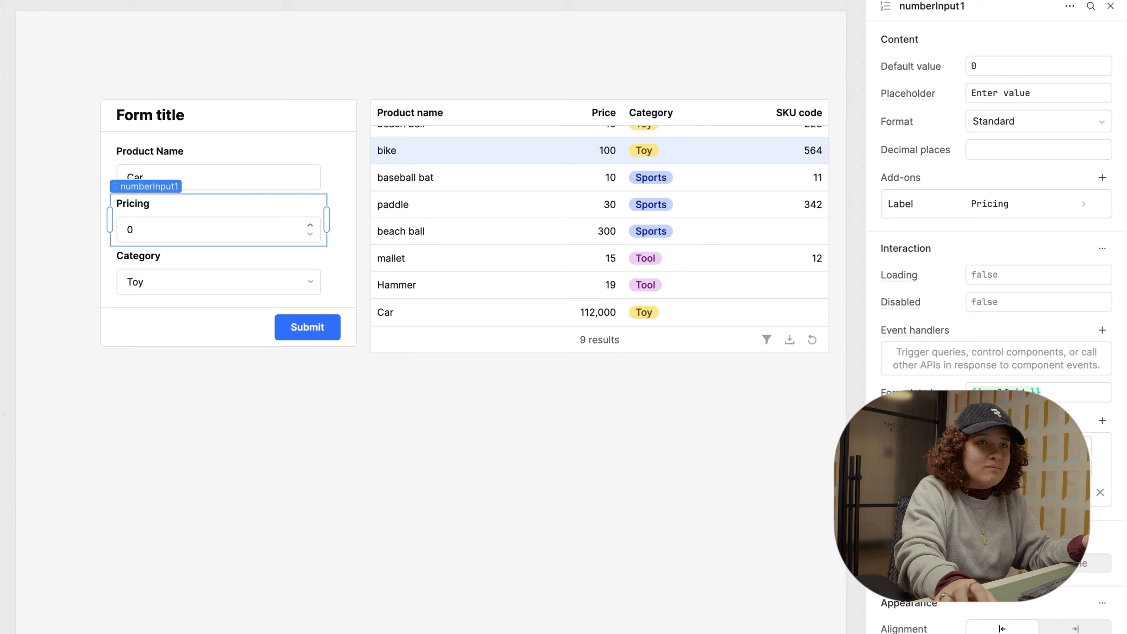
left_click(639, 541)
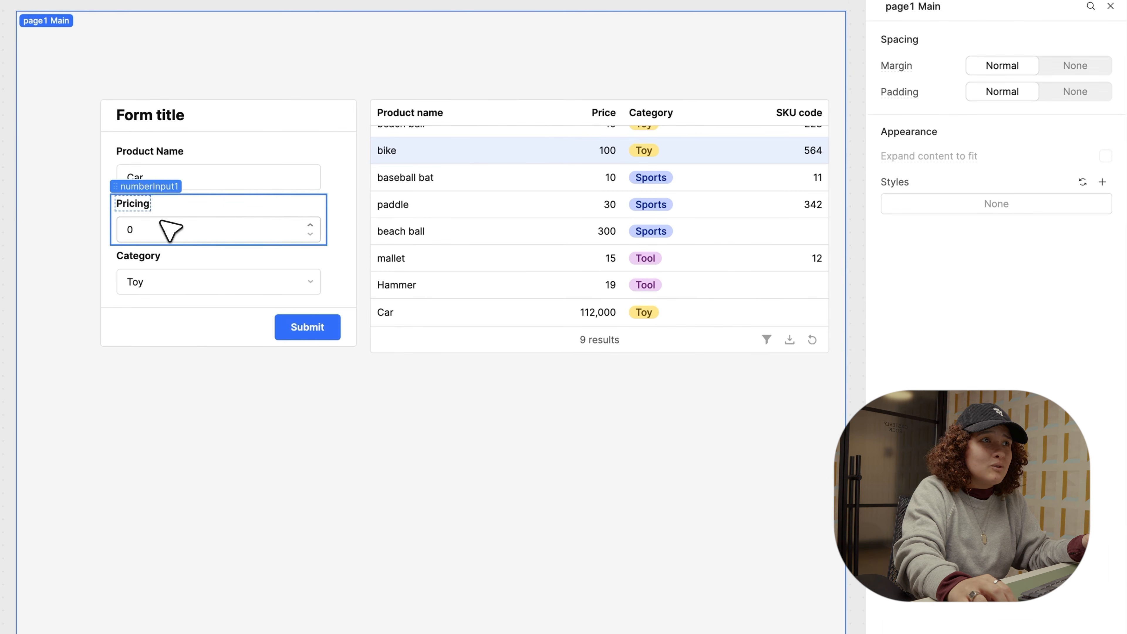
Step: Make the Pricing and Category fields required
left_click(213, 220)
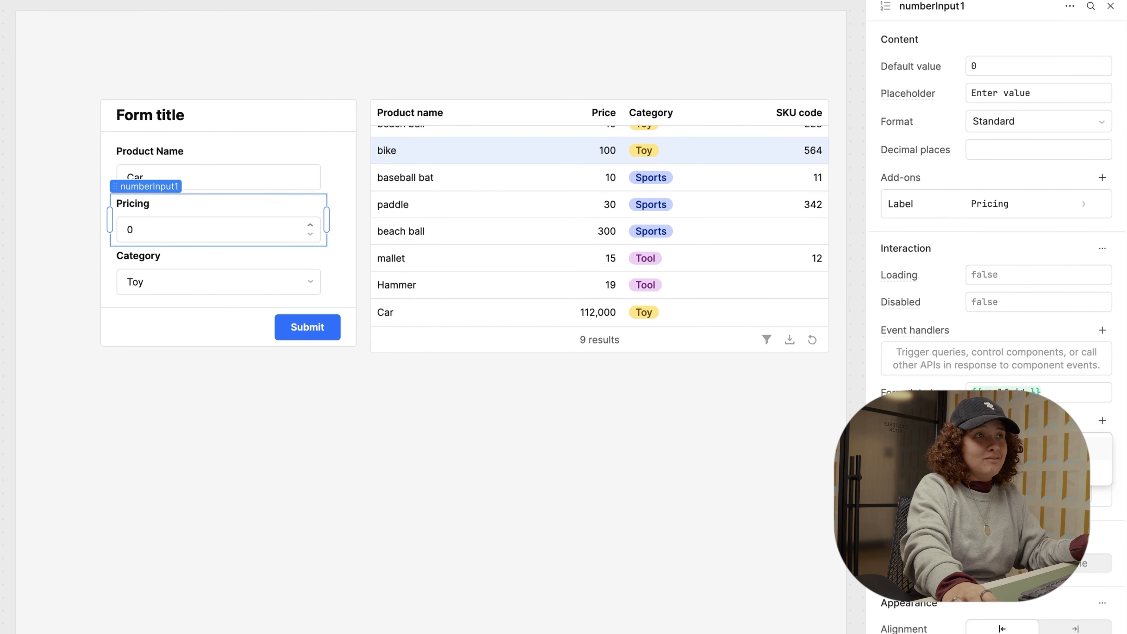
left_click(1032, 449)
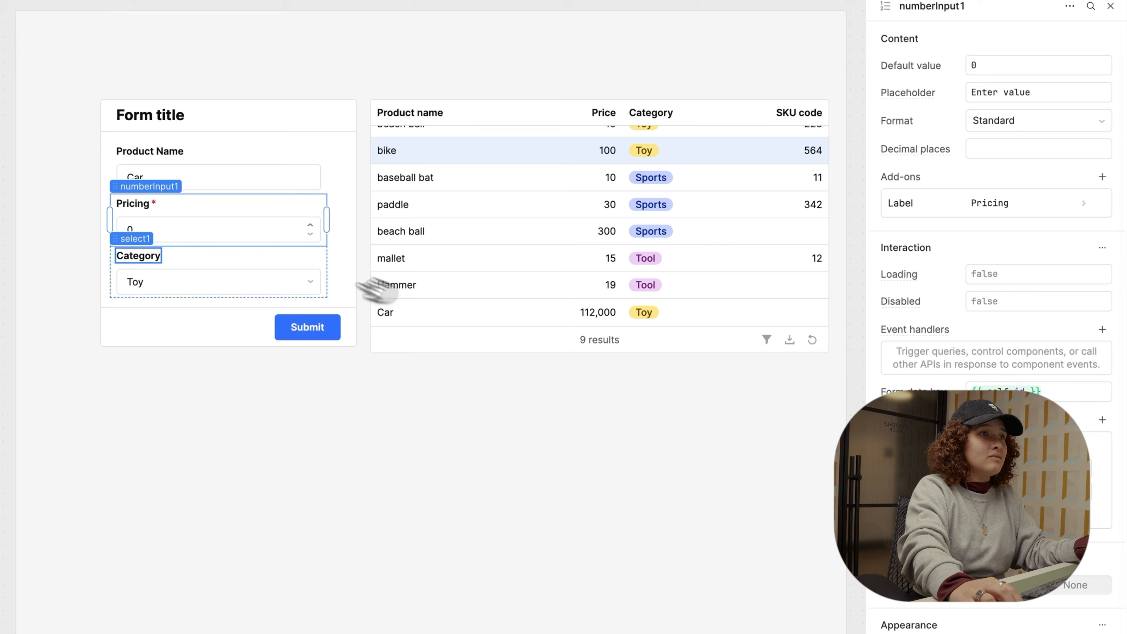
left_click(286, 258)
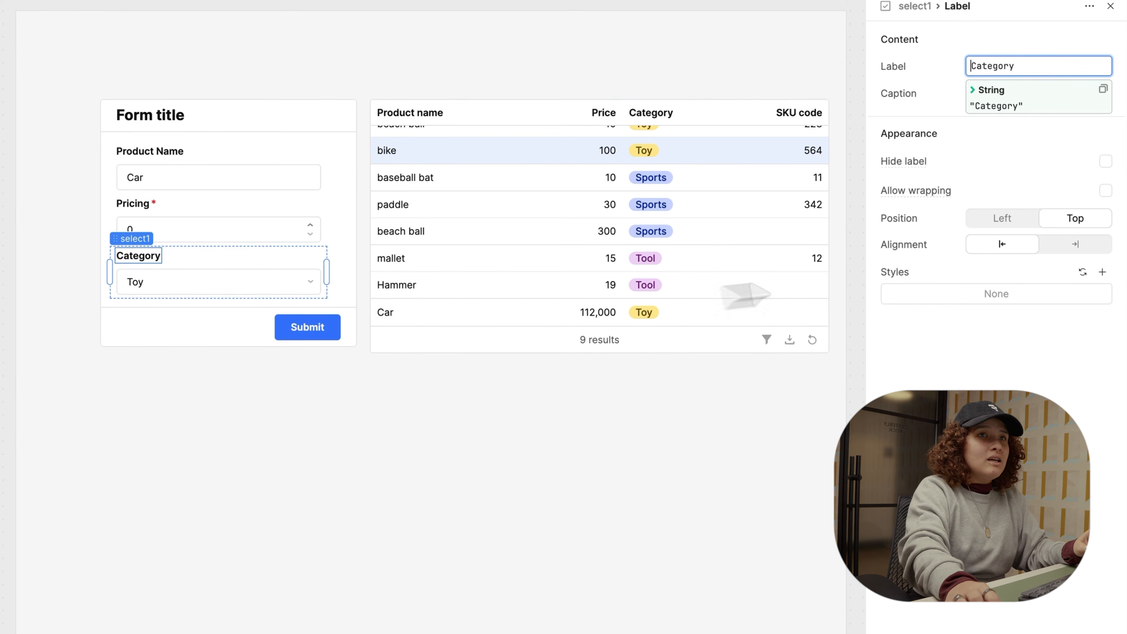
left_click(159, 279)
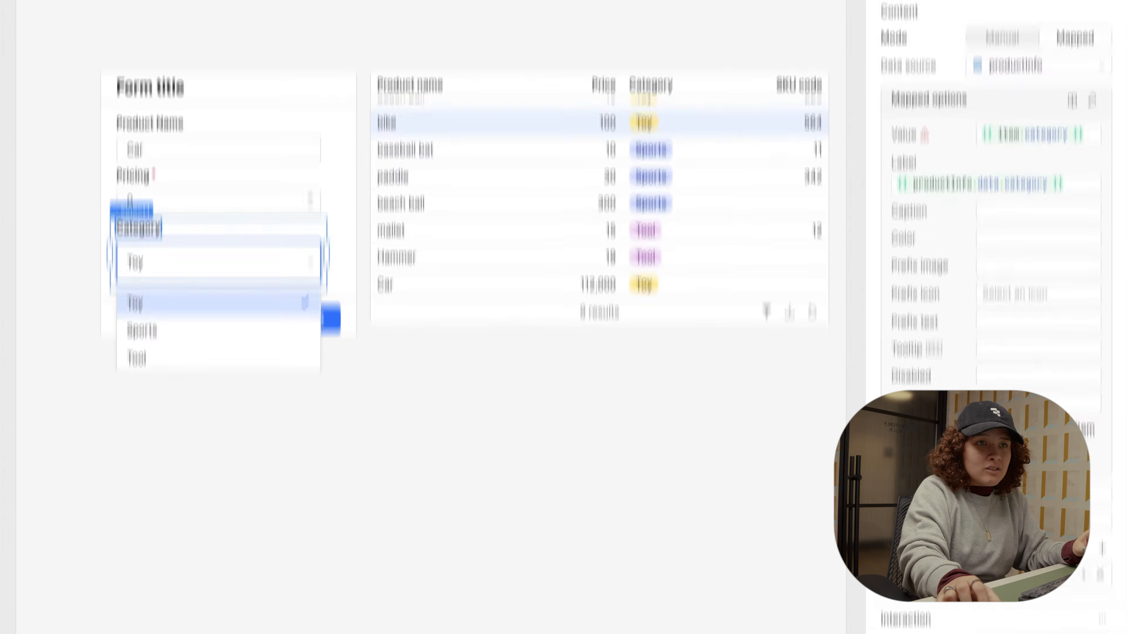
scroll(1077, 389, "down", 3)
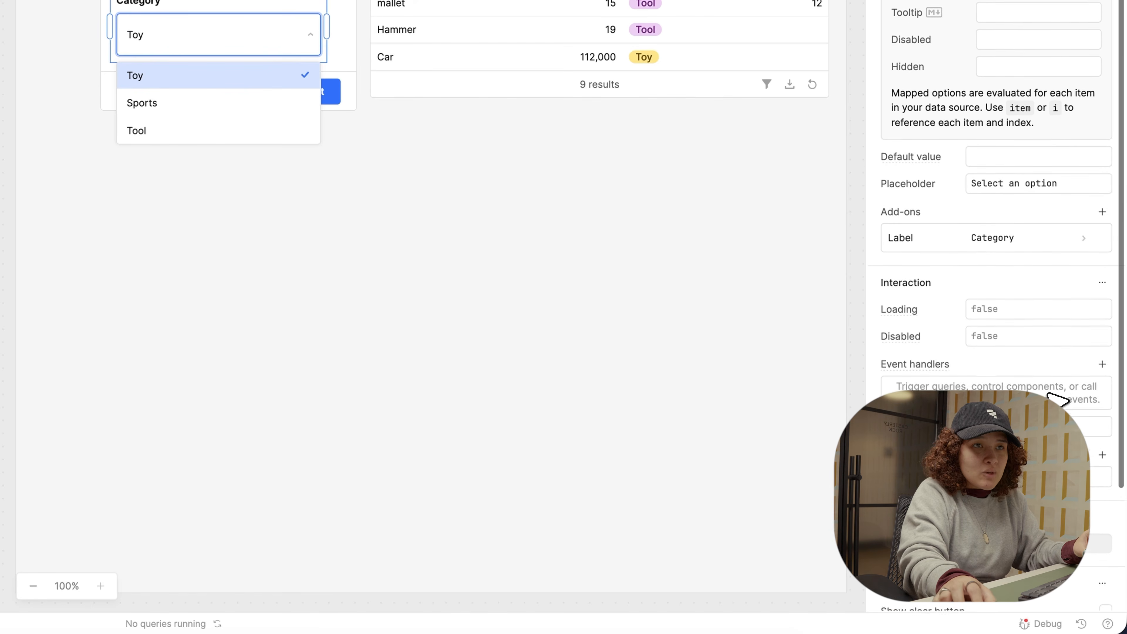
left_click(1102, 438)
left_click(1060, 464)
scroll(1061, 464, "down", 3)
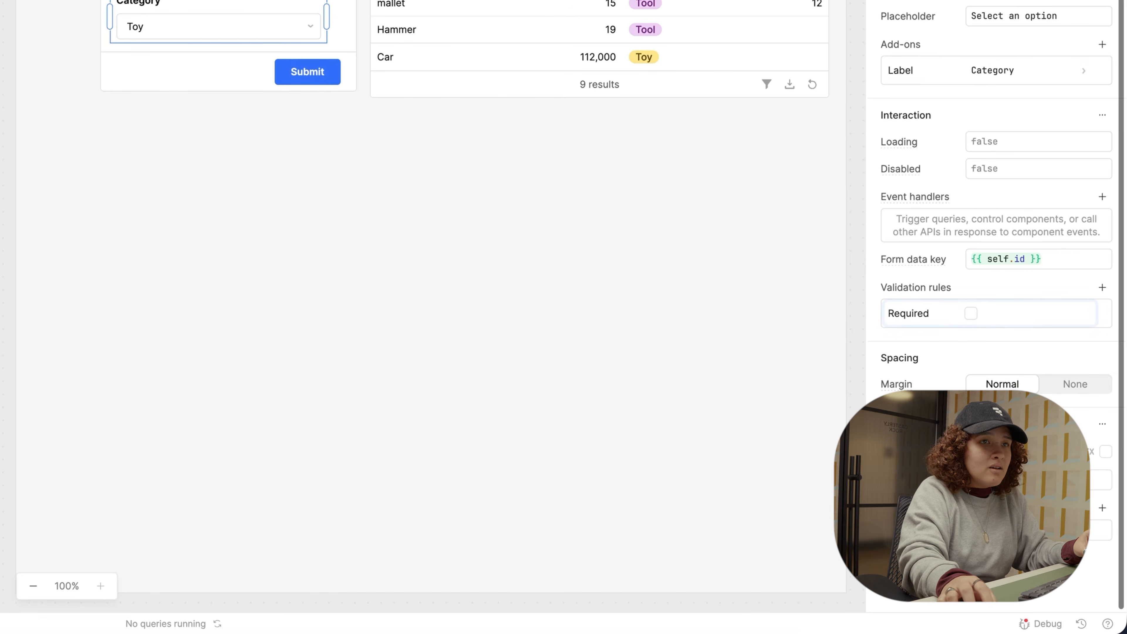
left_click(978, 314)
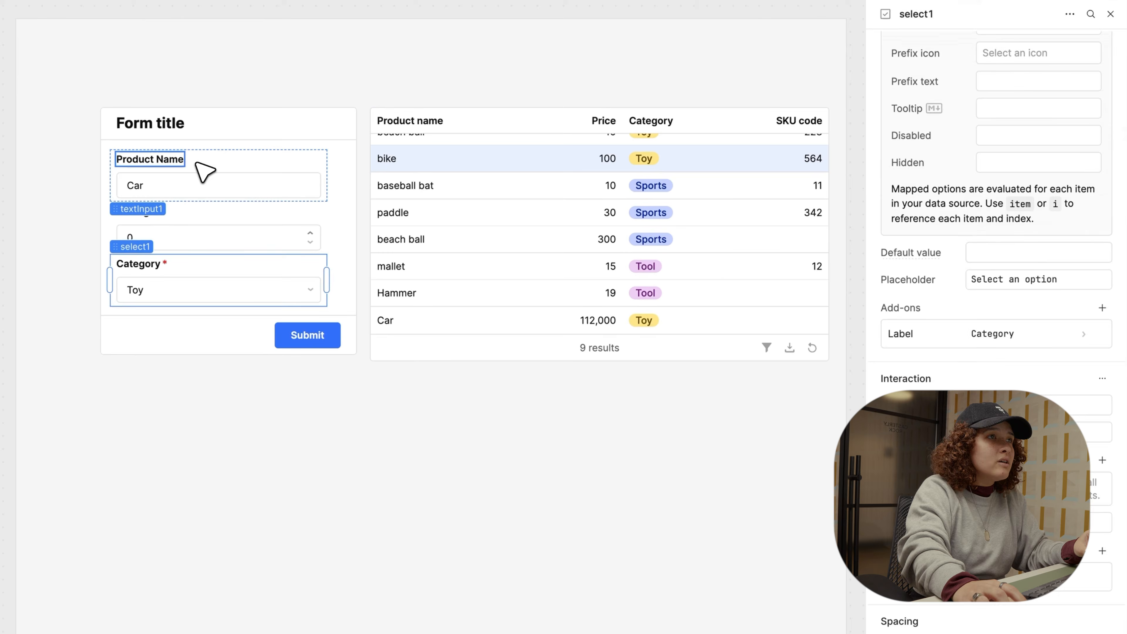
Step: Make the Product Name field required
left_click(187, 161)
left_click(199, 186)
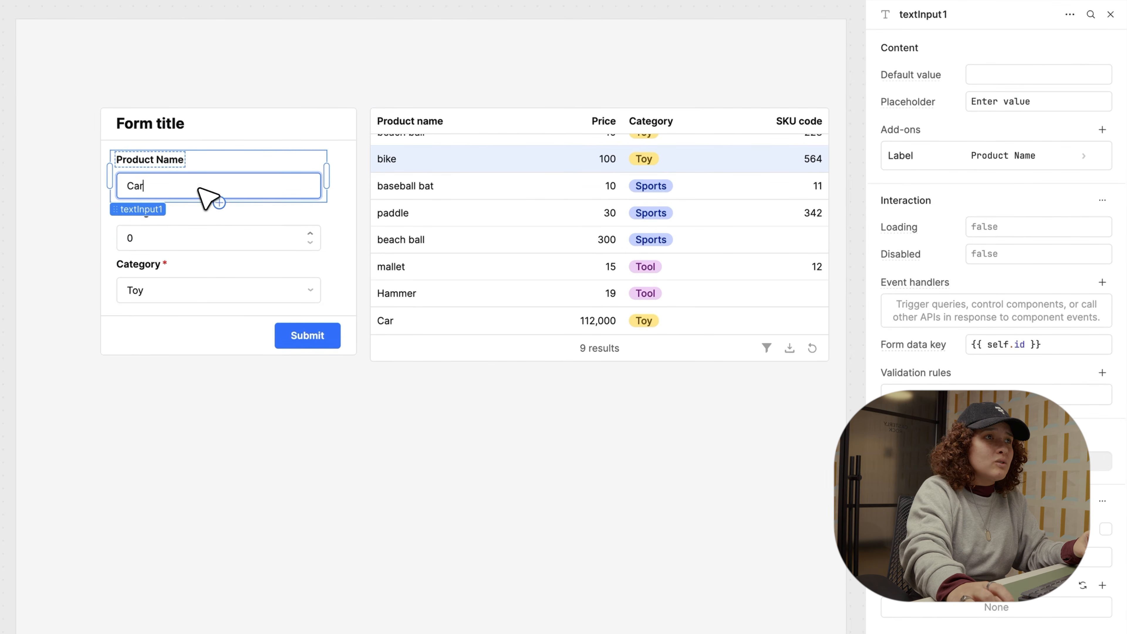
left_click(1102, 372)
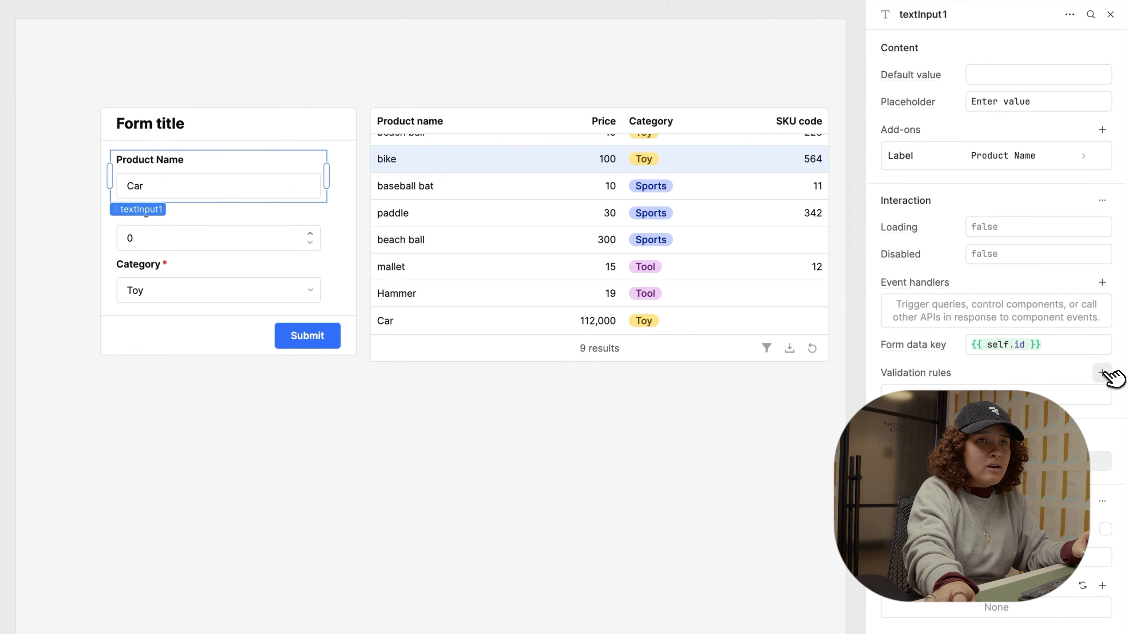
left_click(1038, 445)
left_click(1102, 372)
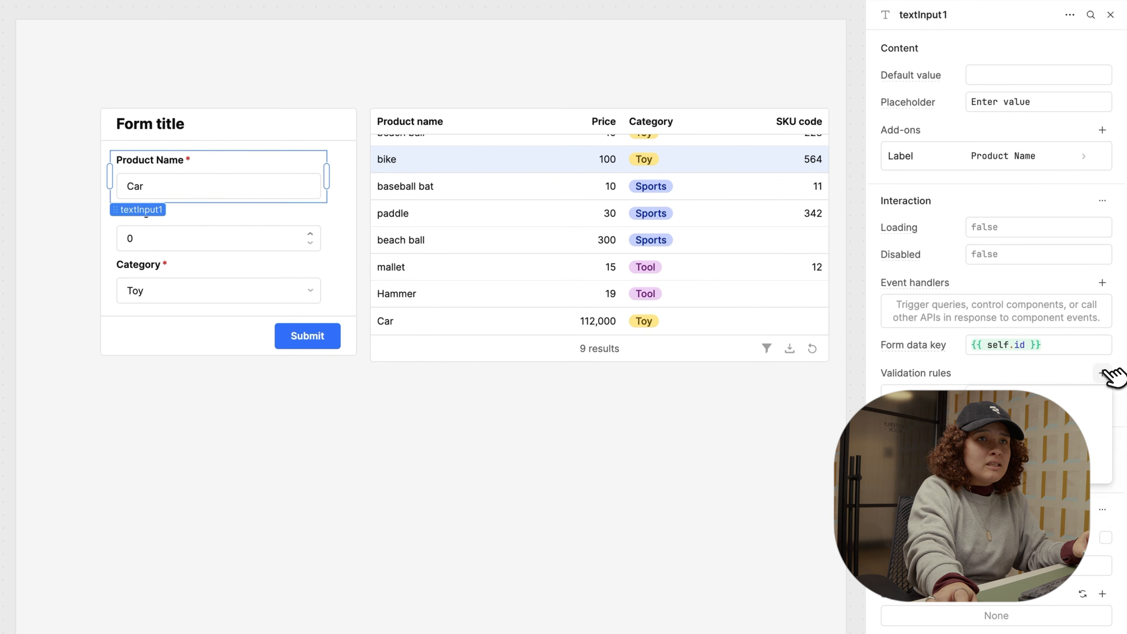